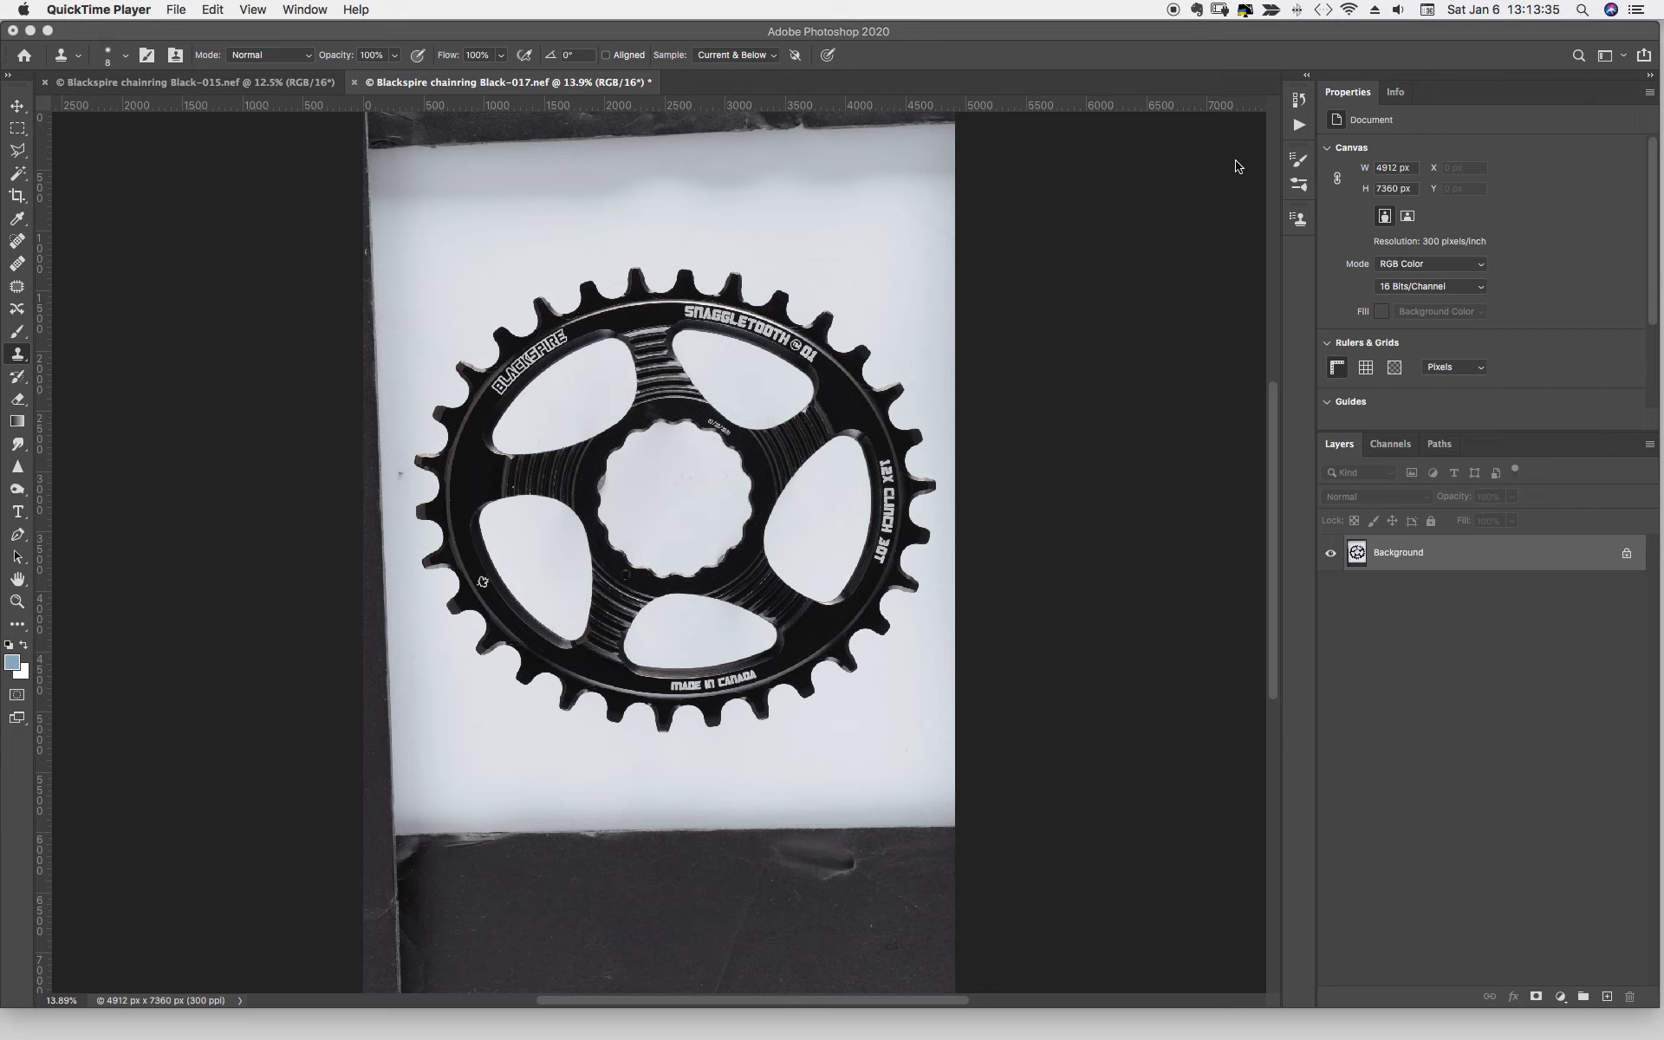
- Run the FS2 16bit Clipped action, accepting a 4-pixel radius for both Median filters
click(1302, 128)
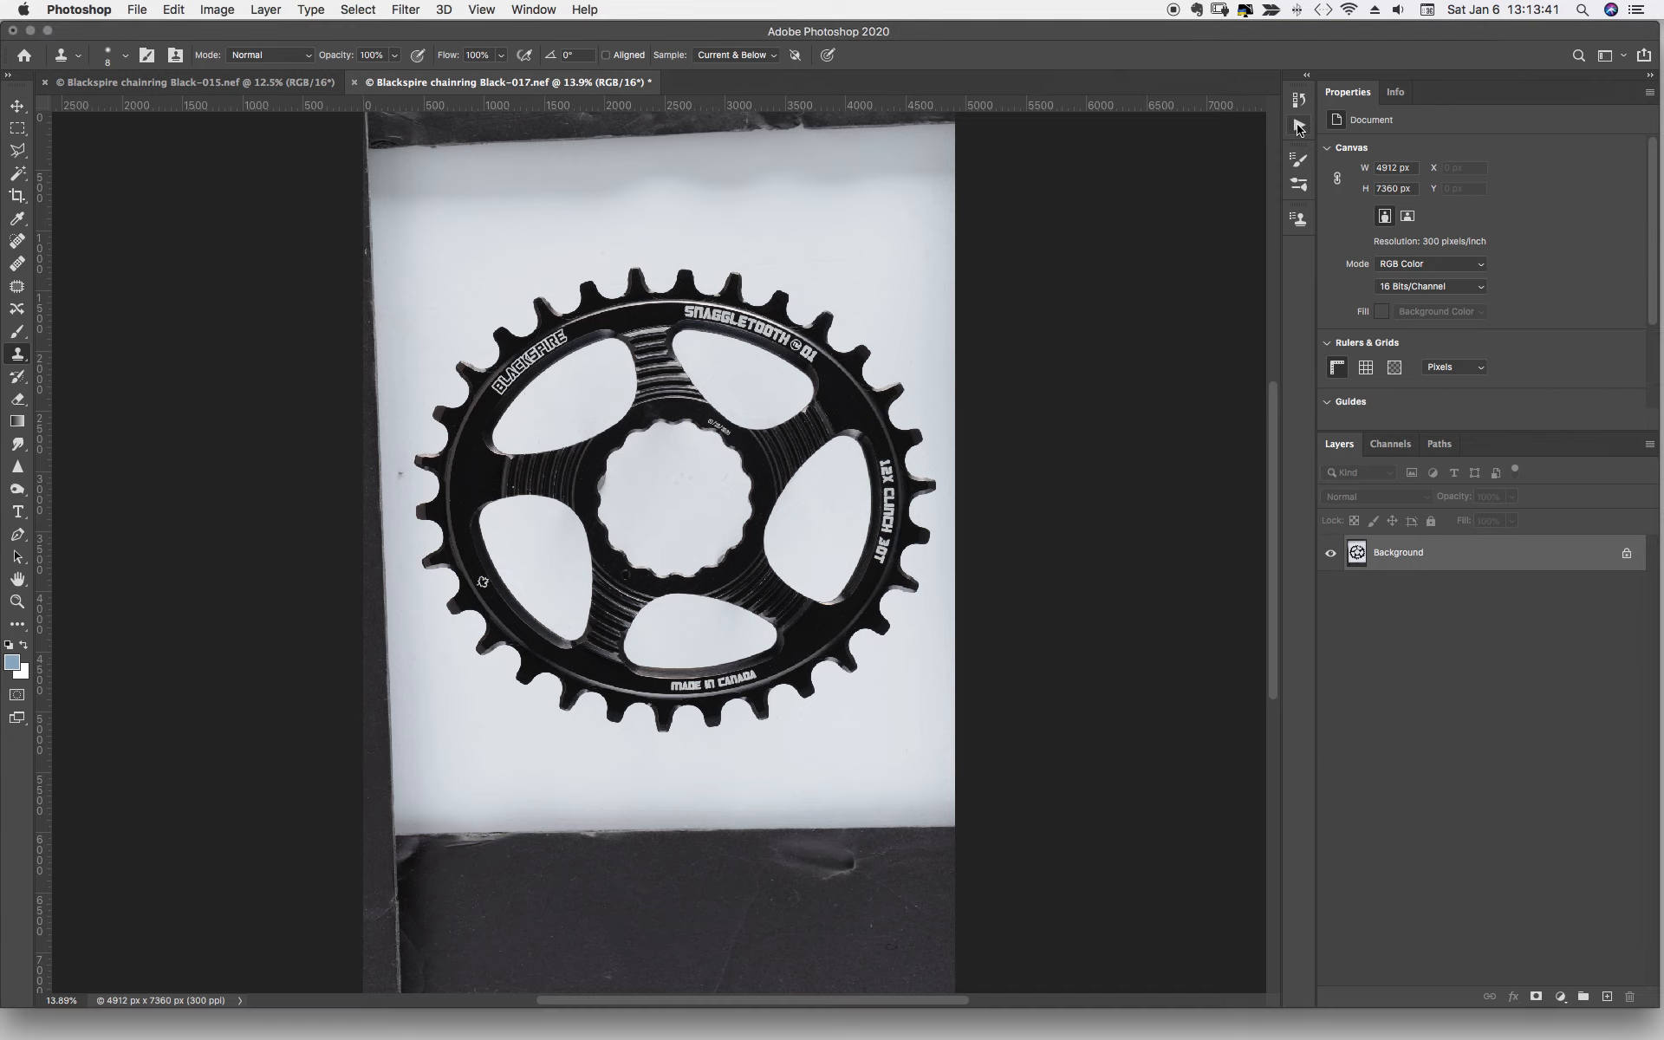
click(1301, 128)
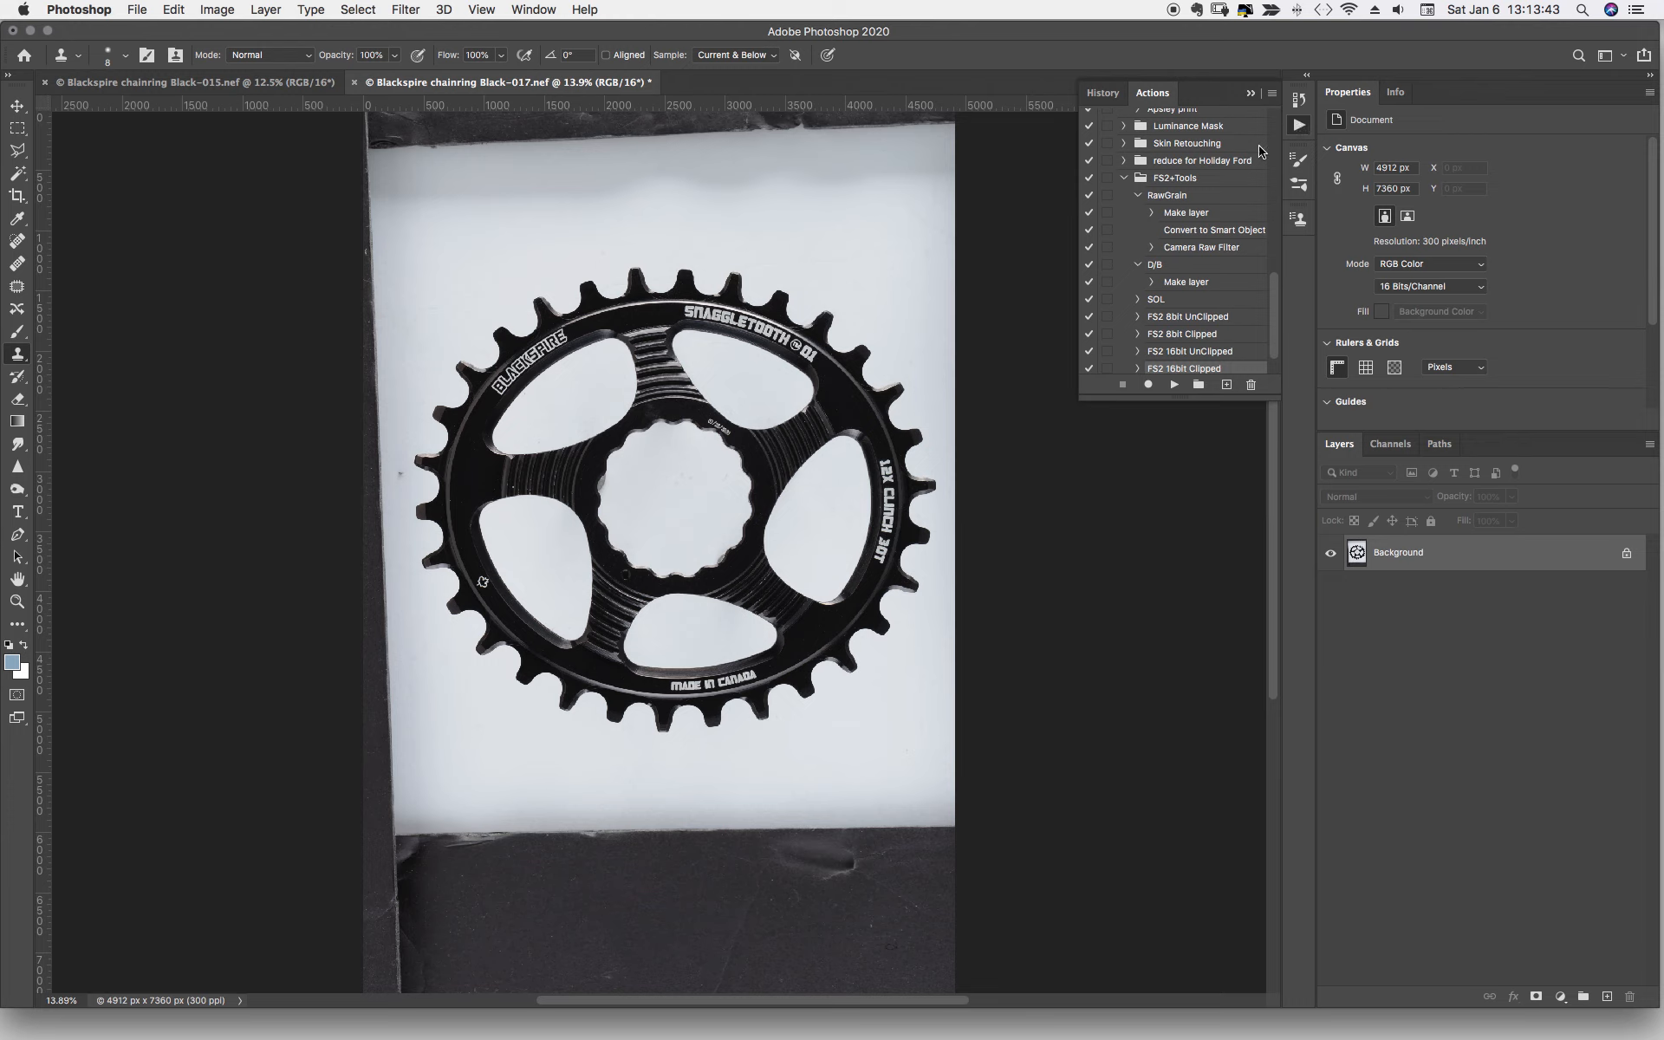
scroll(1196, 297, down, 1)
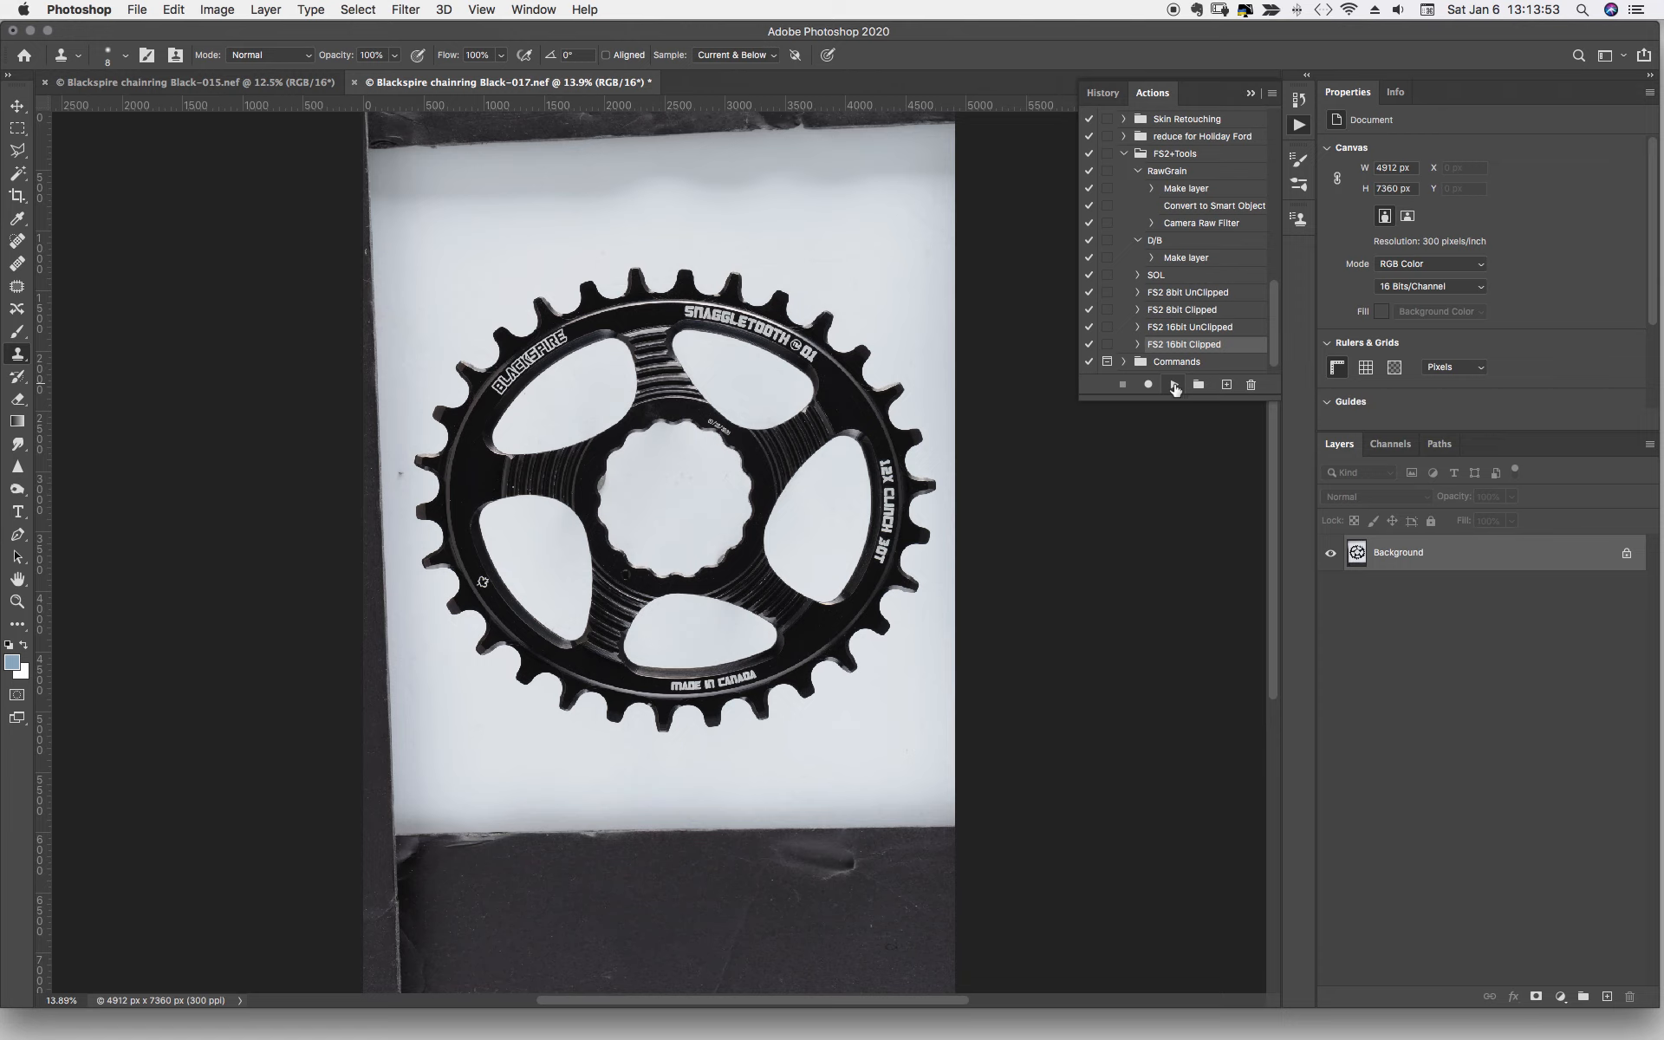
click(1174, 385)
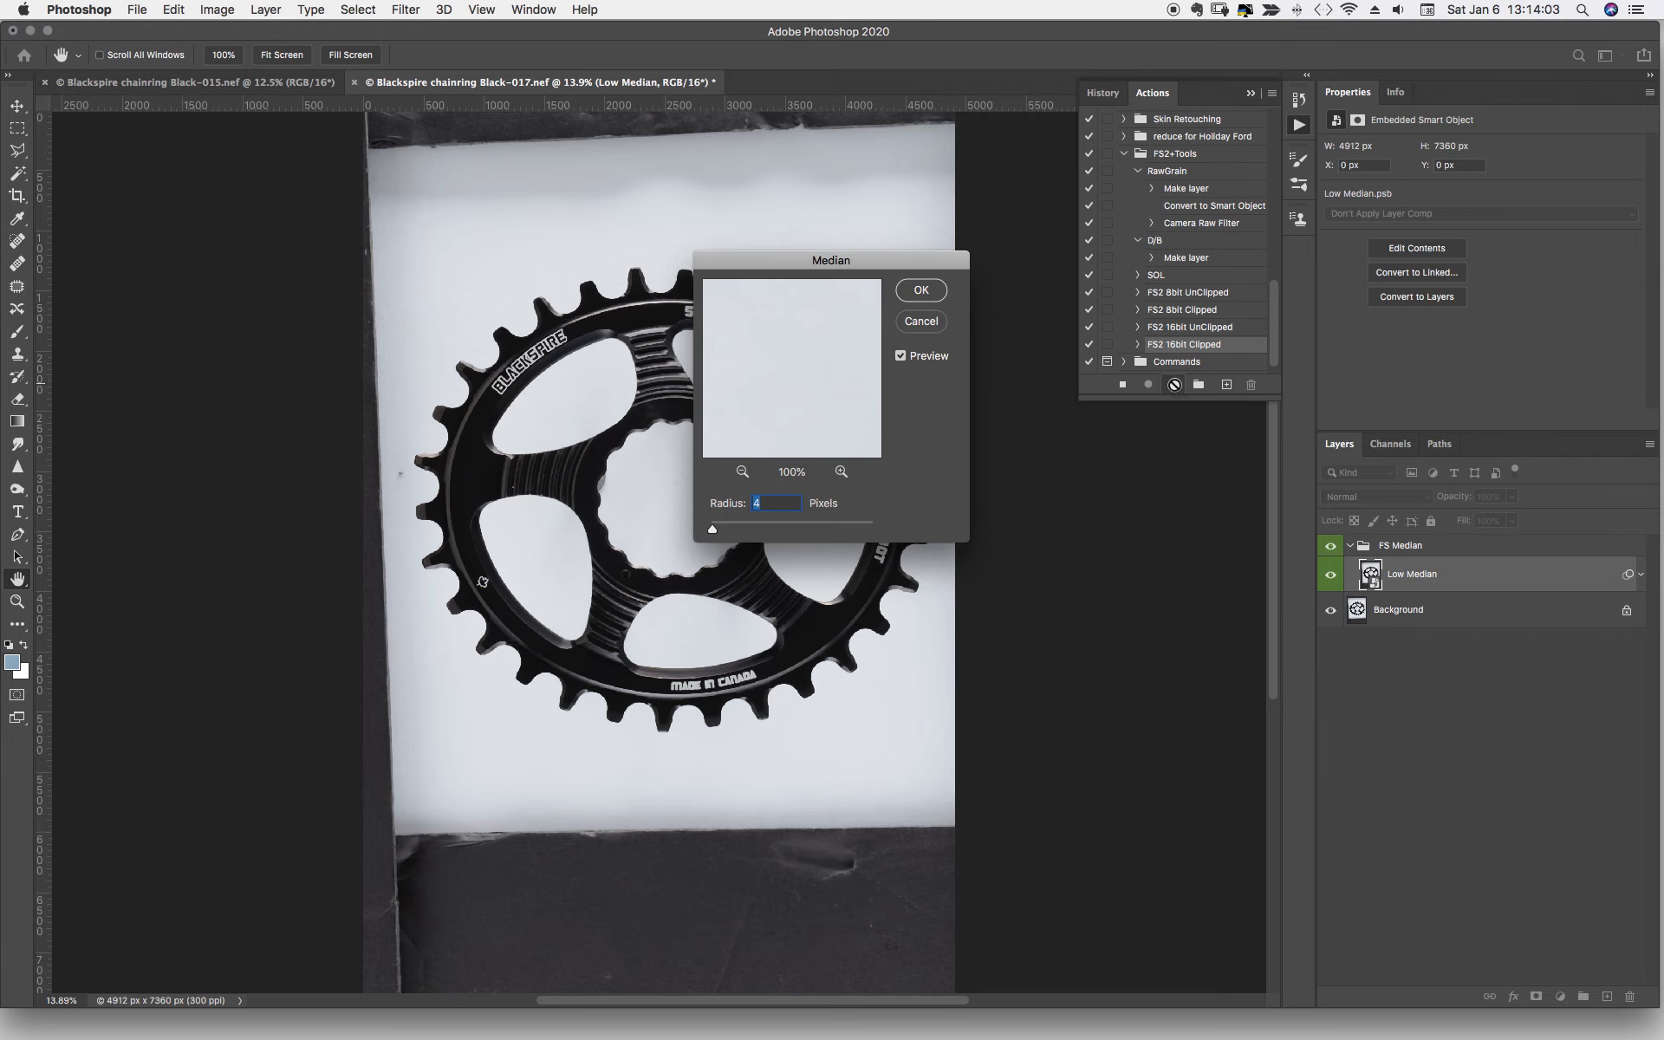
click(925, 291)
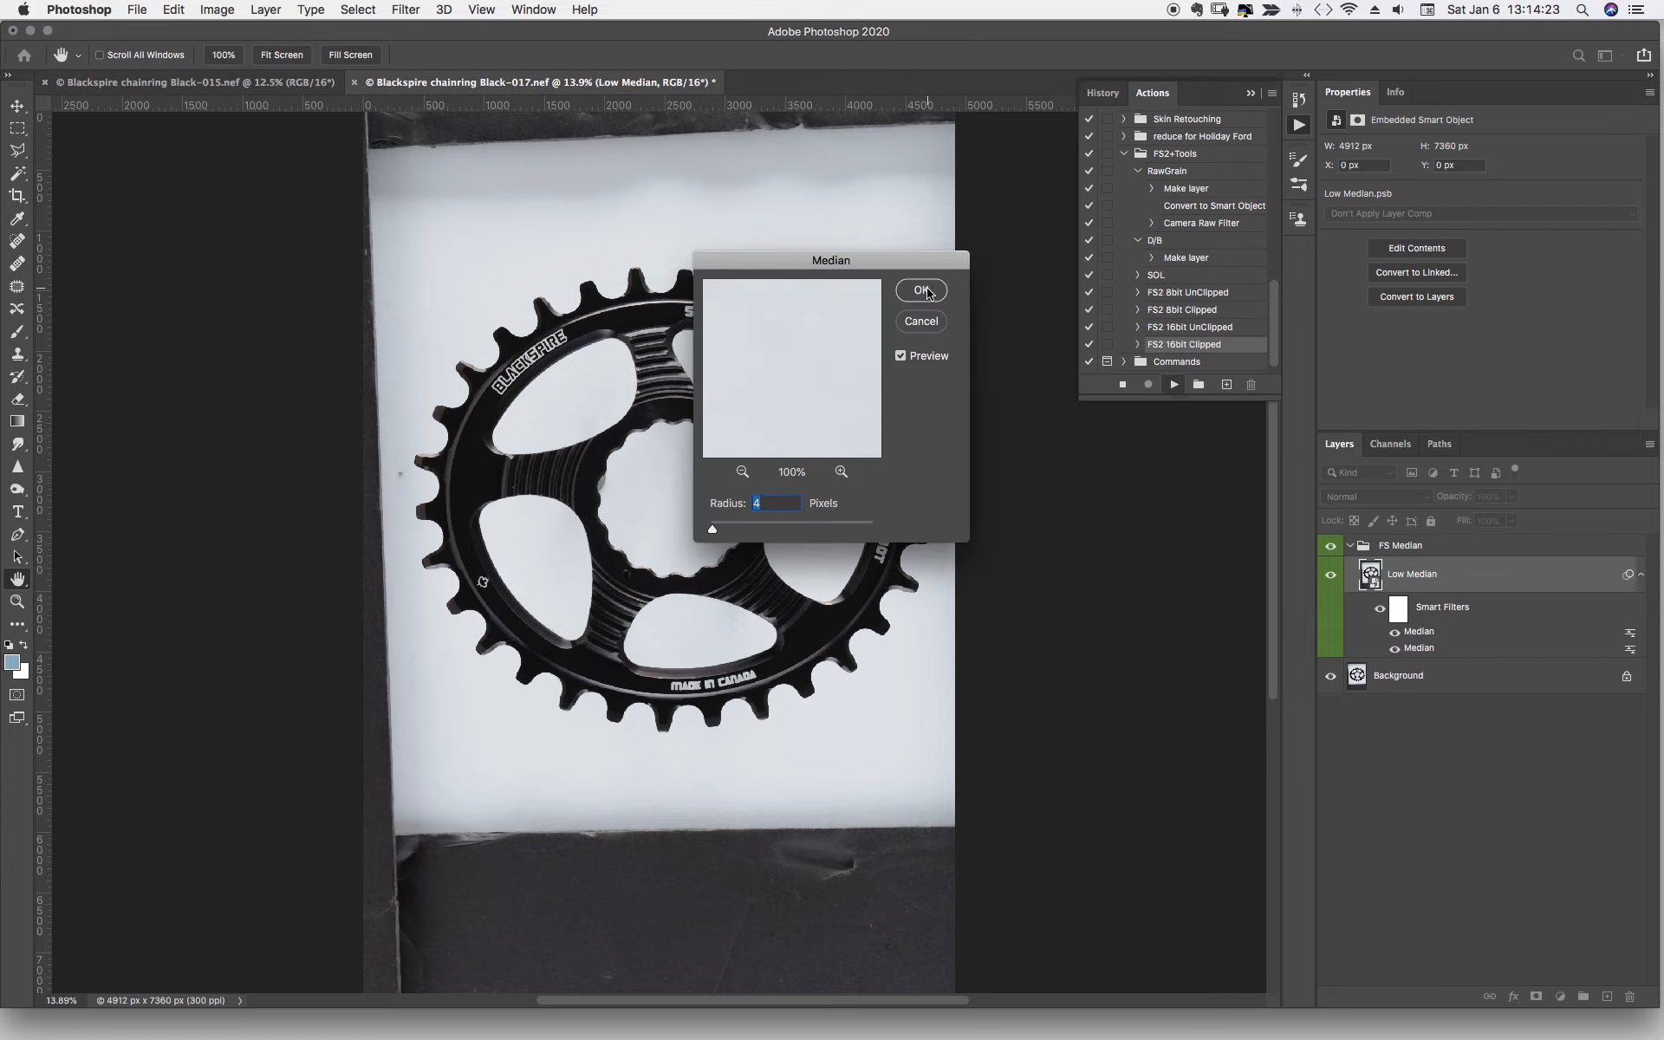
click(928, 292)
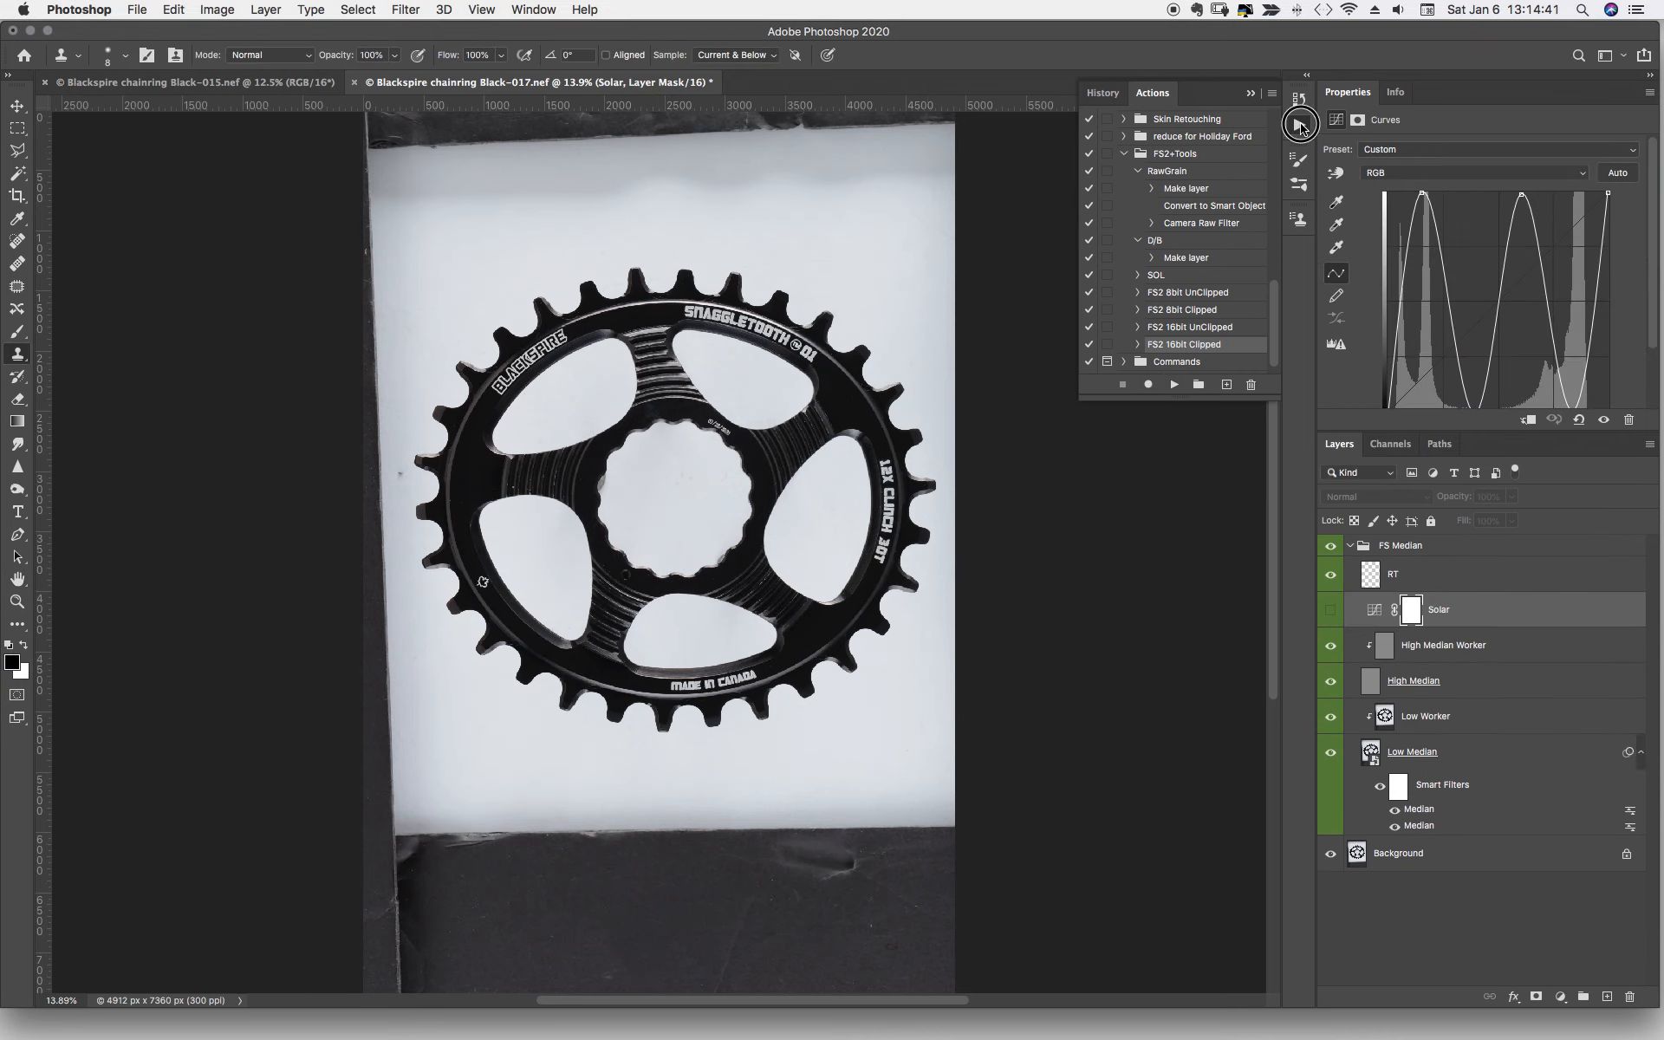
click(1300, 126)
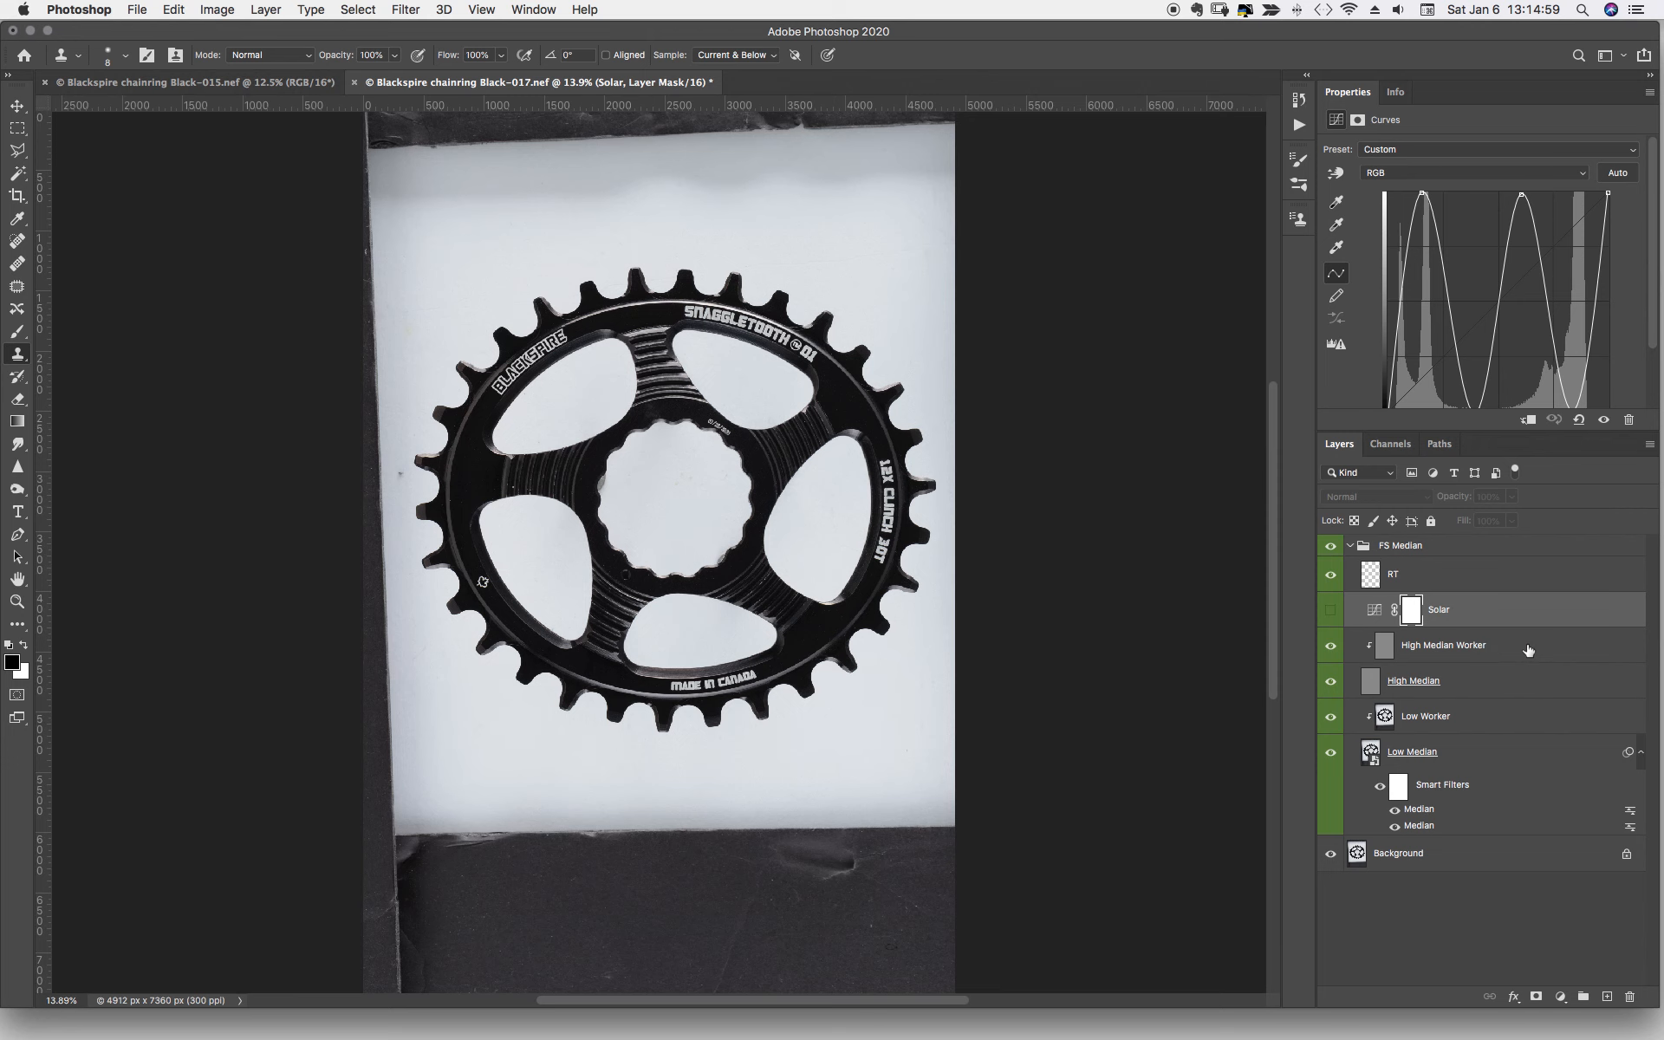
- Release the High Median Worker layer's clipping to show its texture near the 01 lettering, and turn on the Solar layer
scroll(788, 447, up, 5)
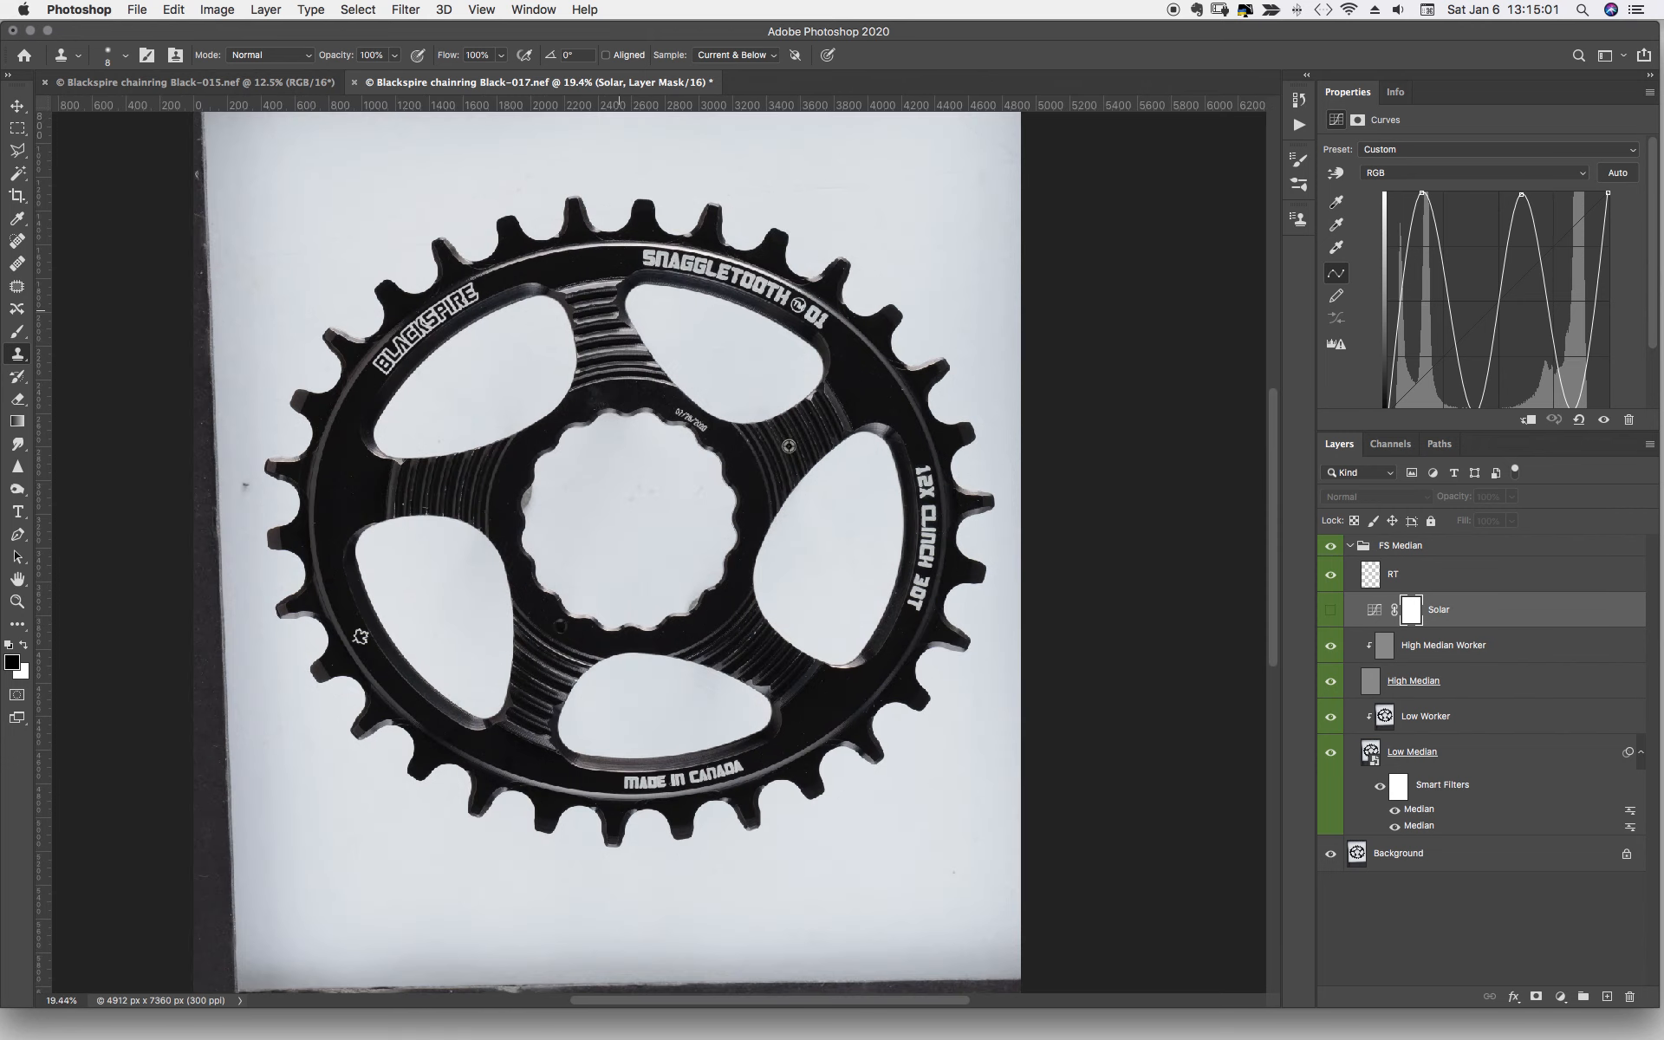
scroll(789, 446, up, 5)
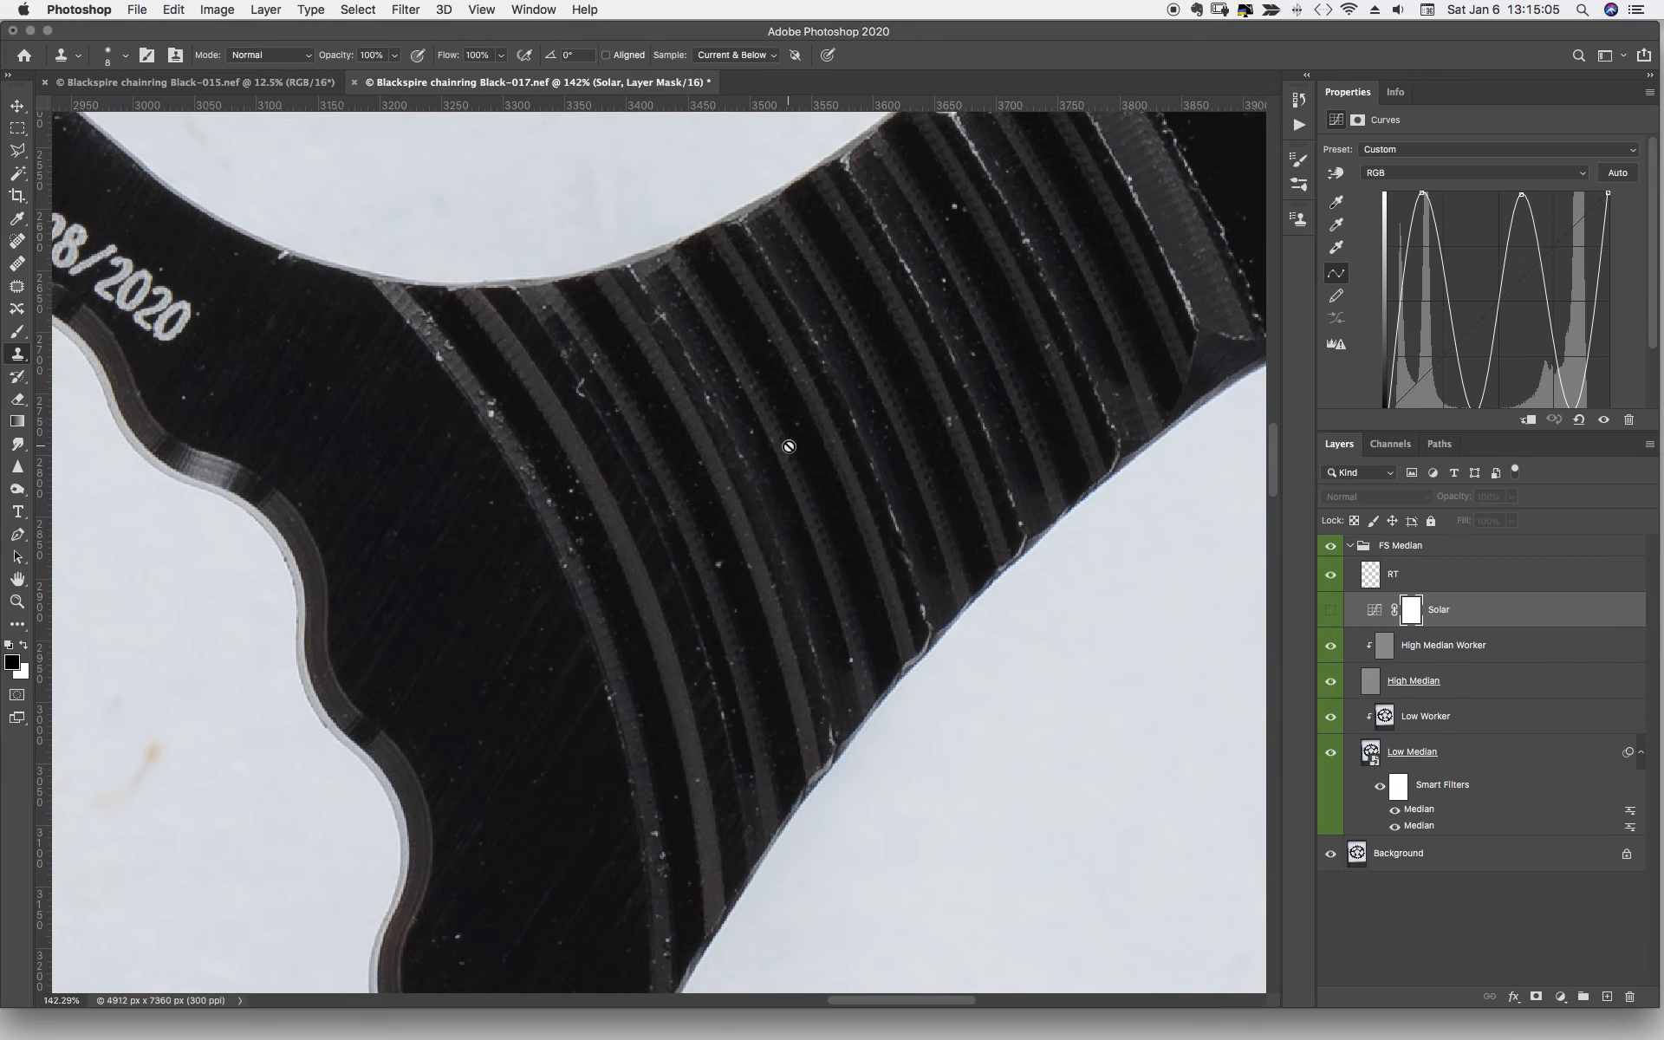
scroll(917, 424, right, 10)
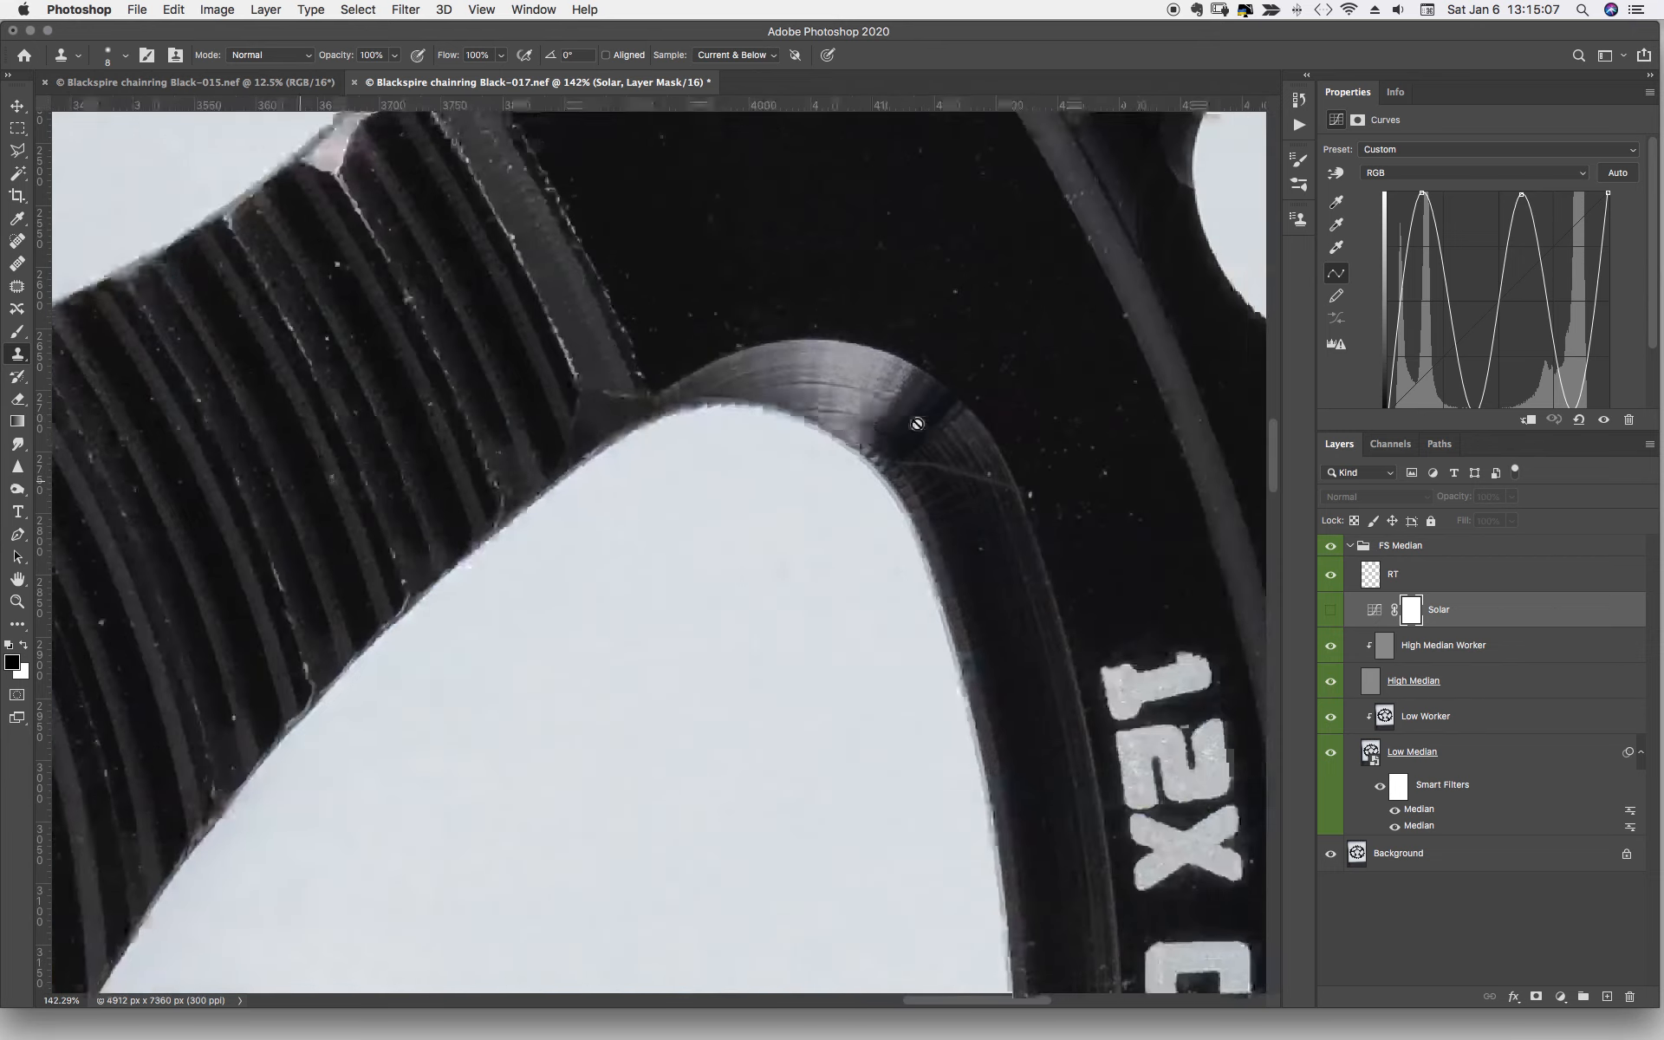
scroll(917, 424, up, 10)
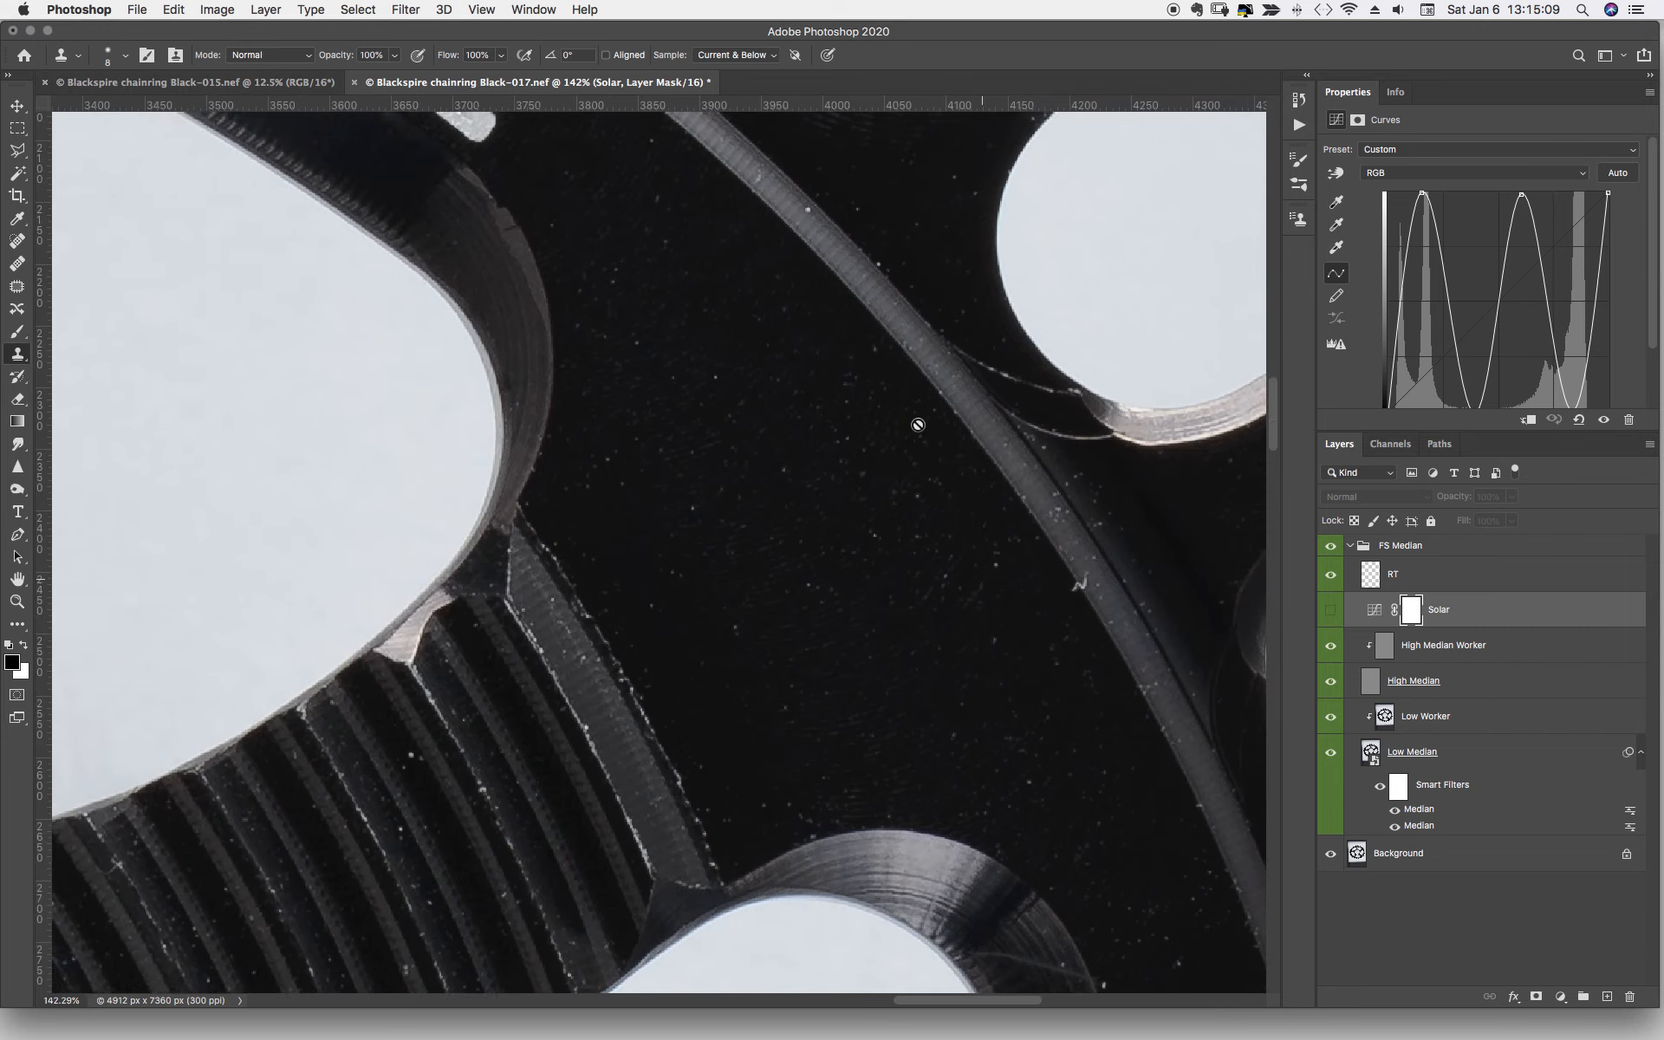
scroll(918, 423, up, 5)
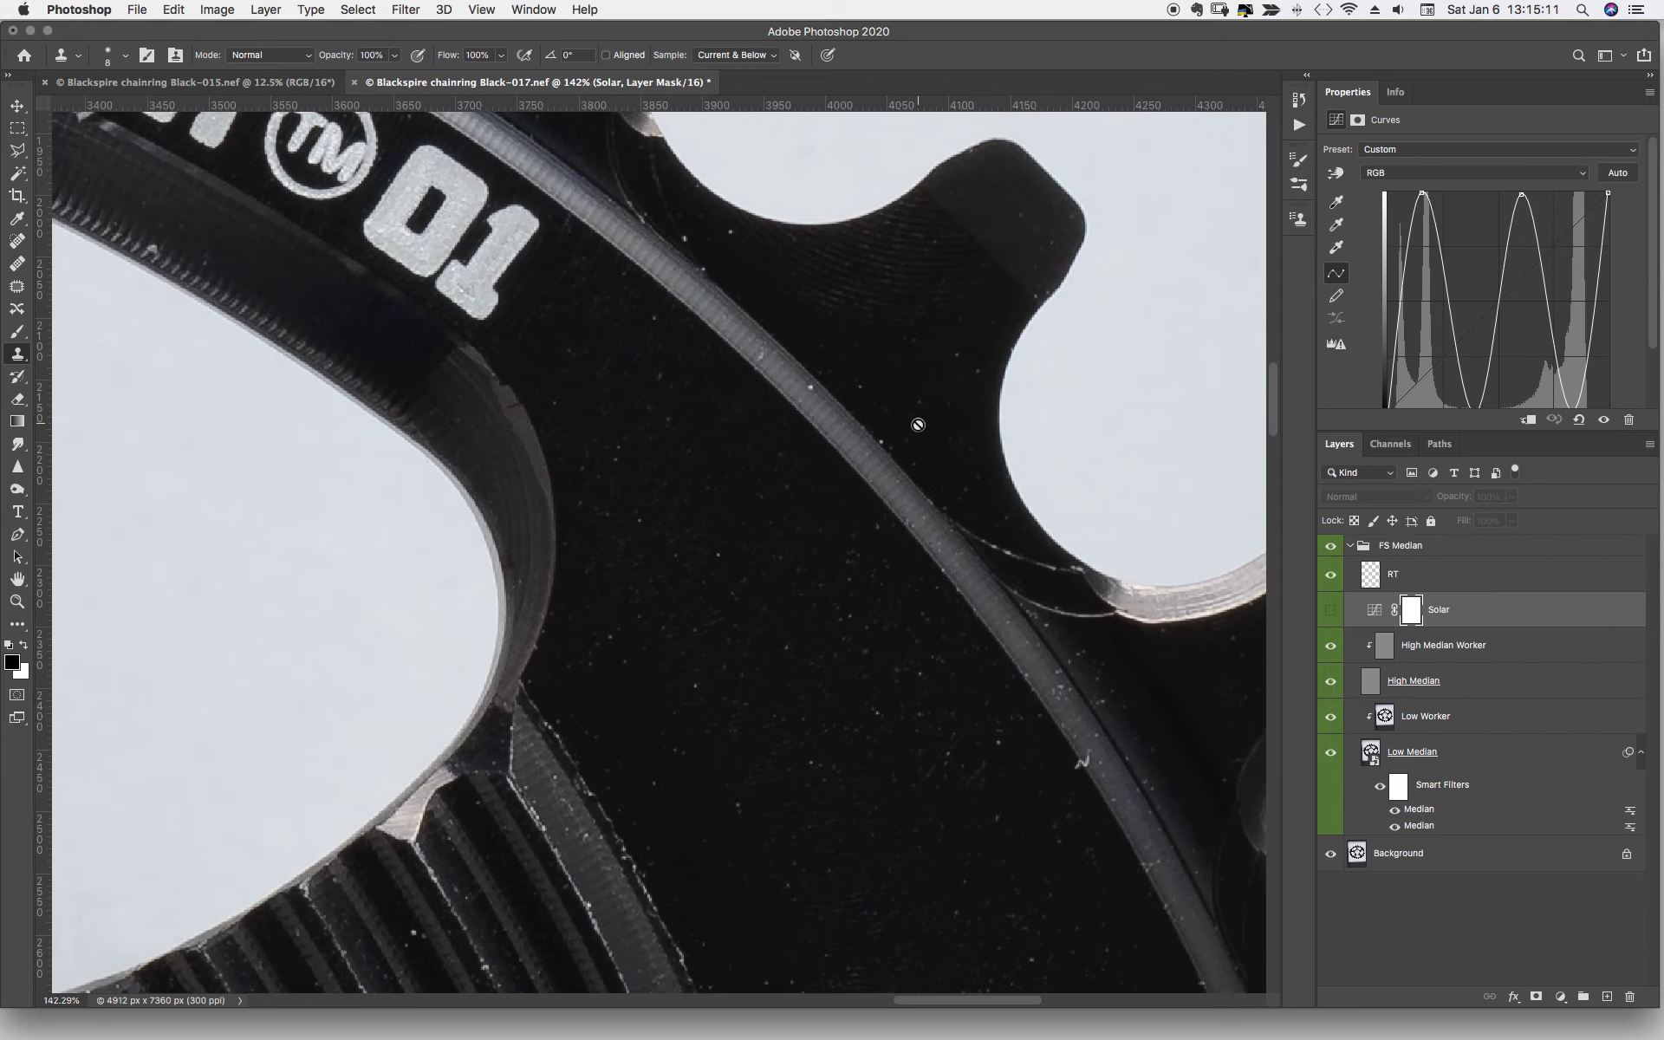
scroll(918, 424, up, 2)
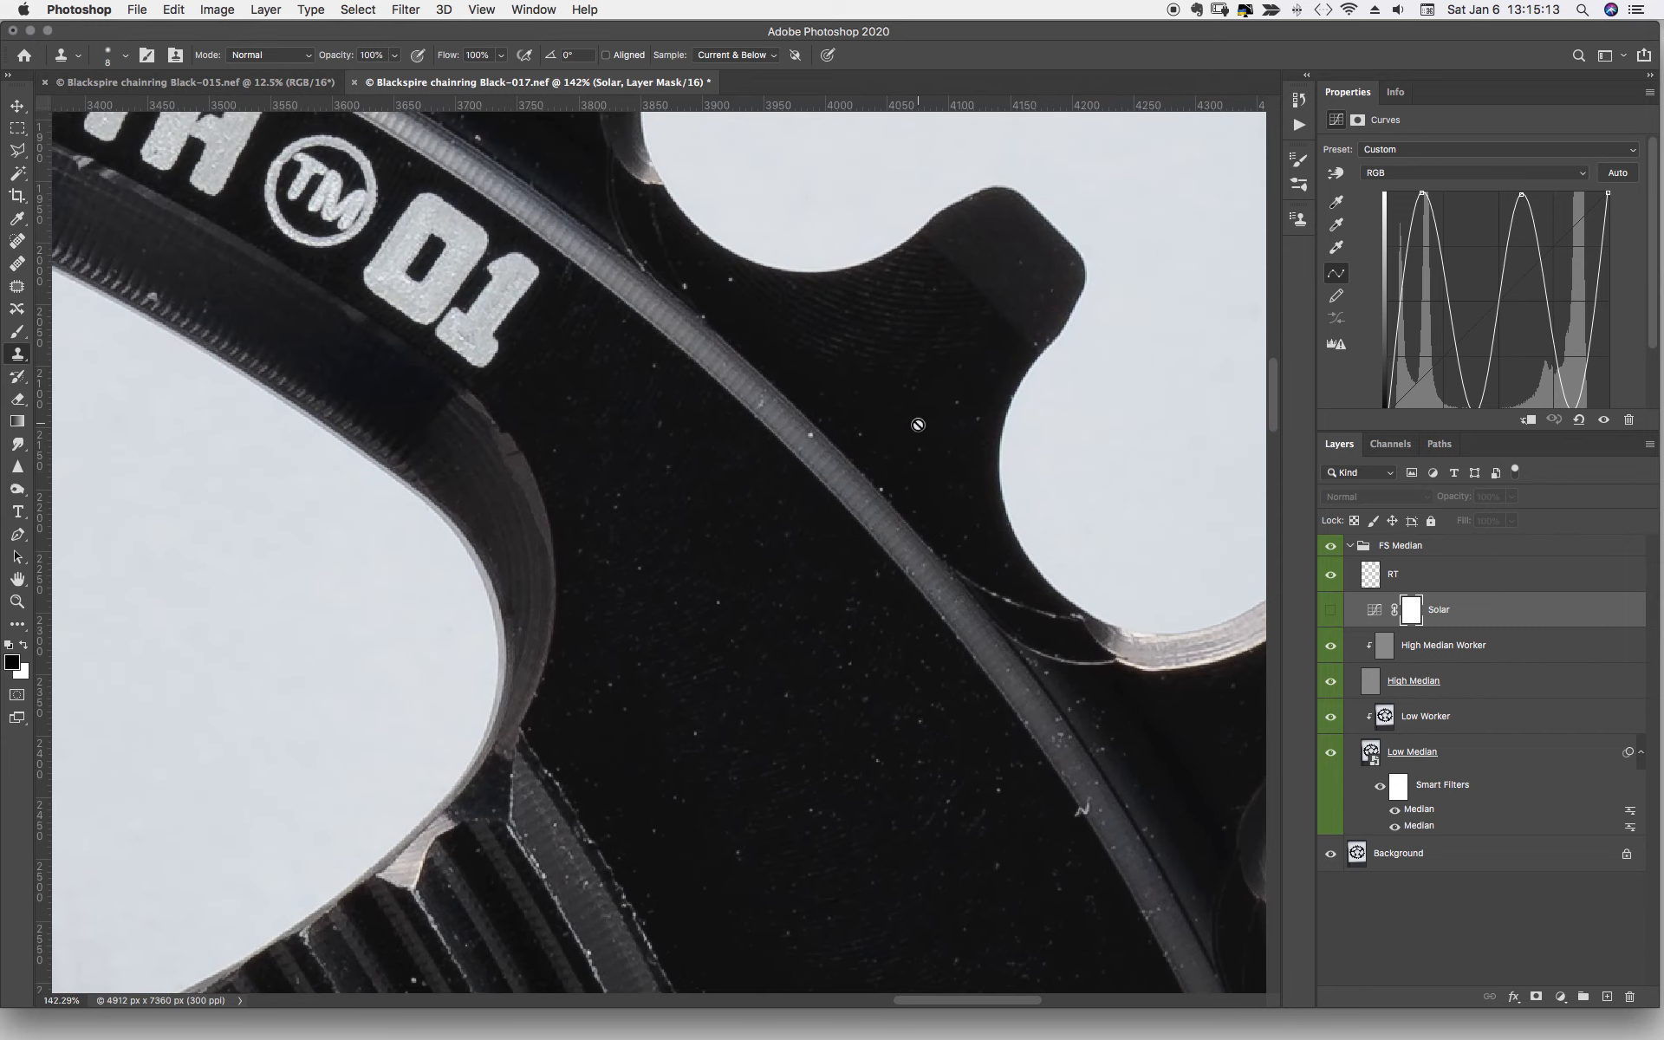
scroll(918, 423, right, 1)
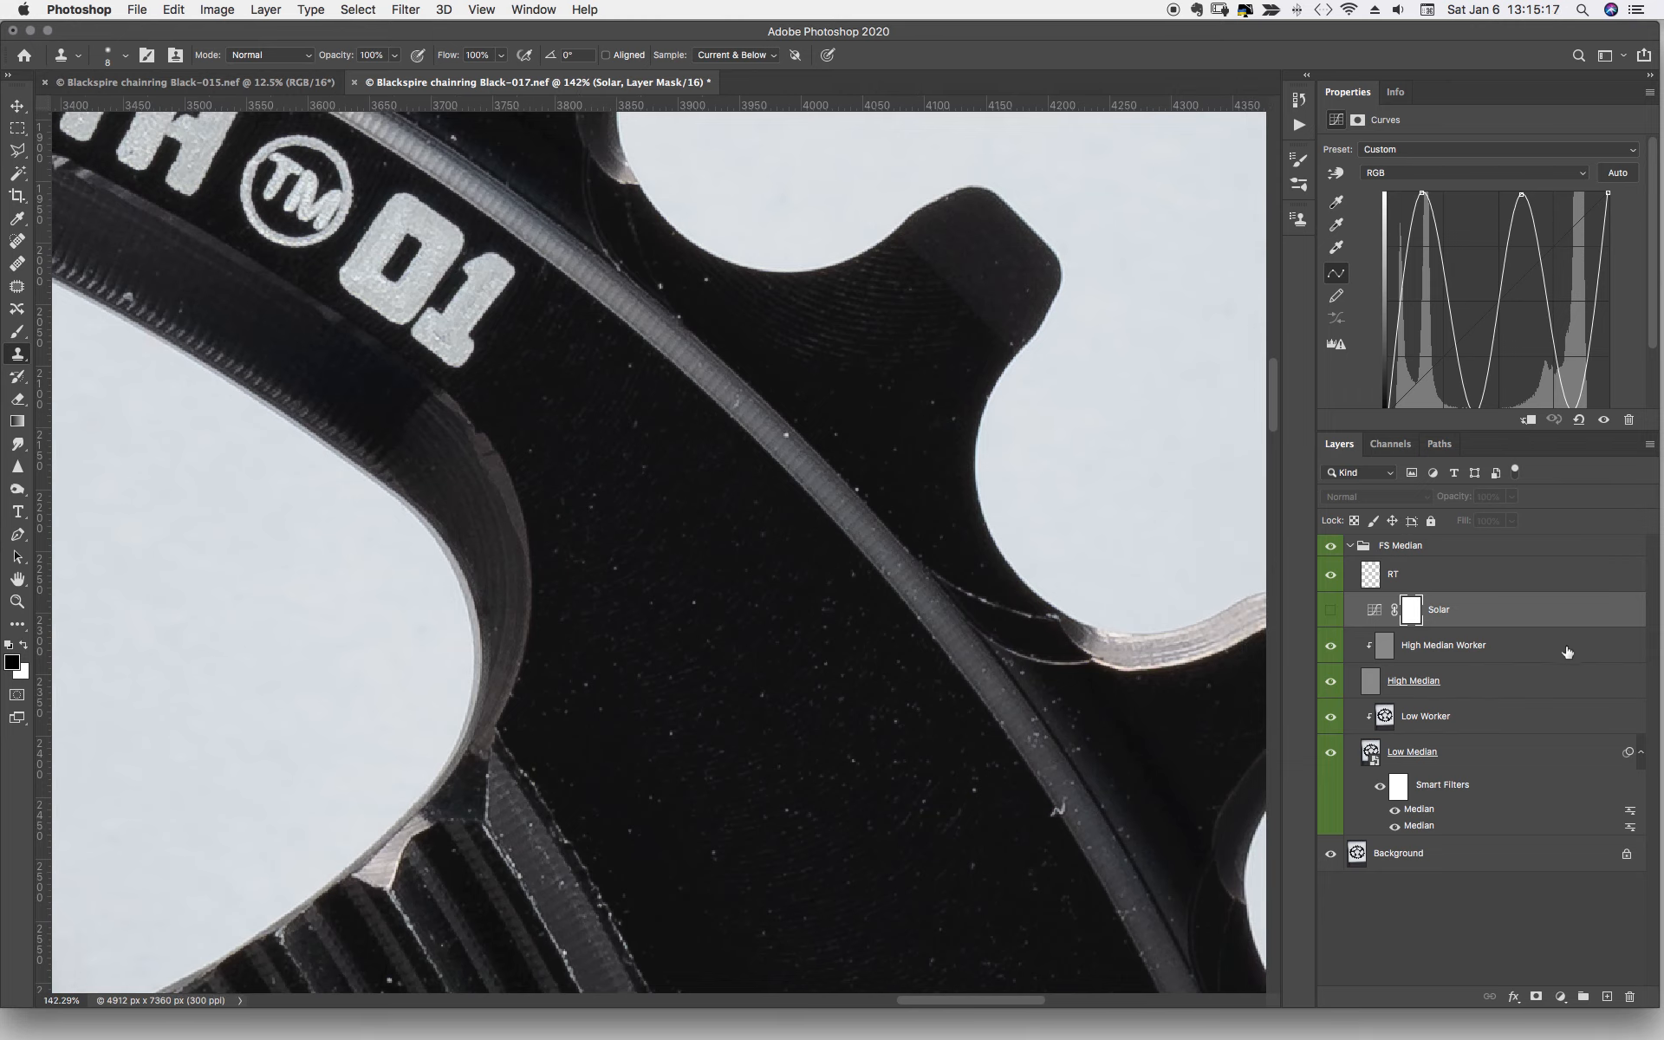
click(1518, 647)
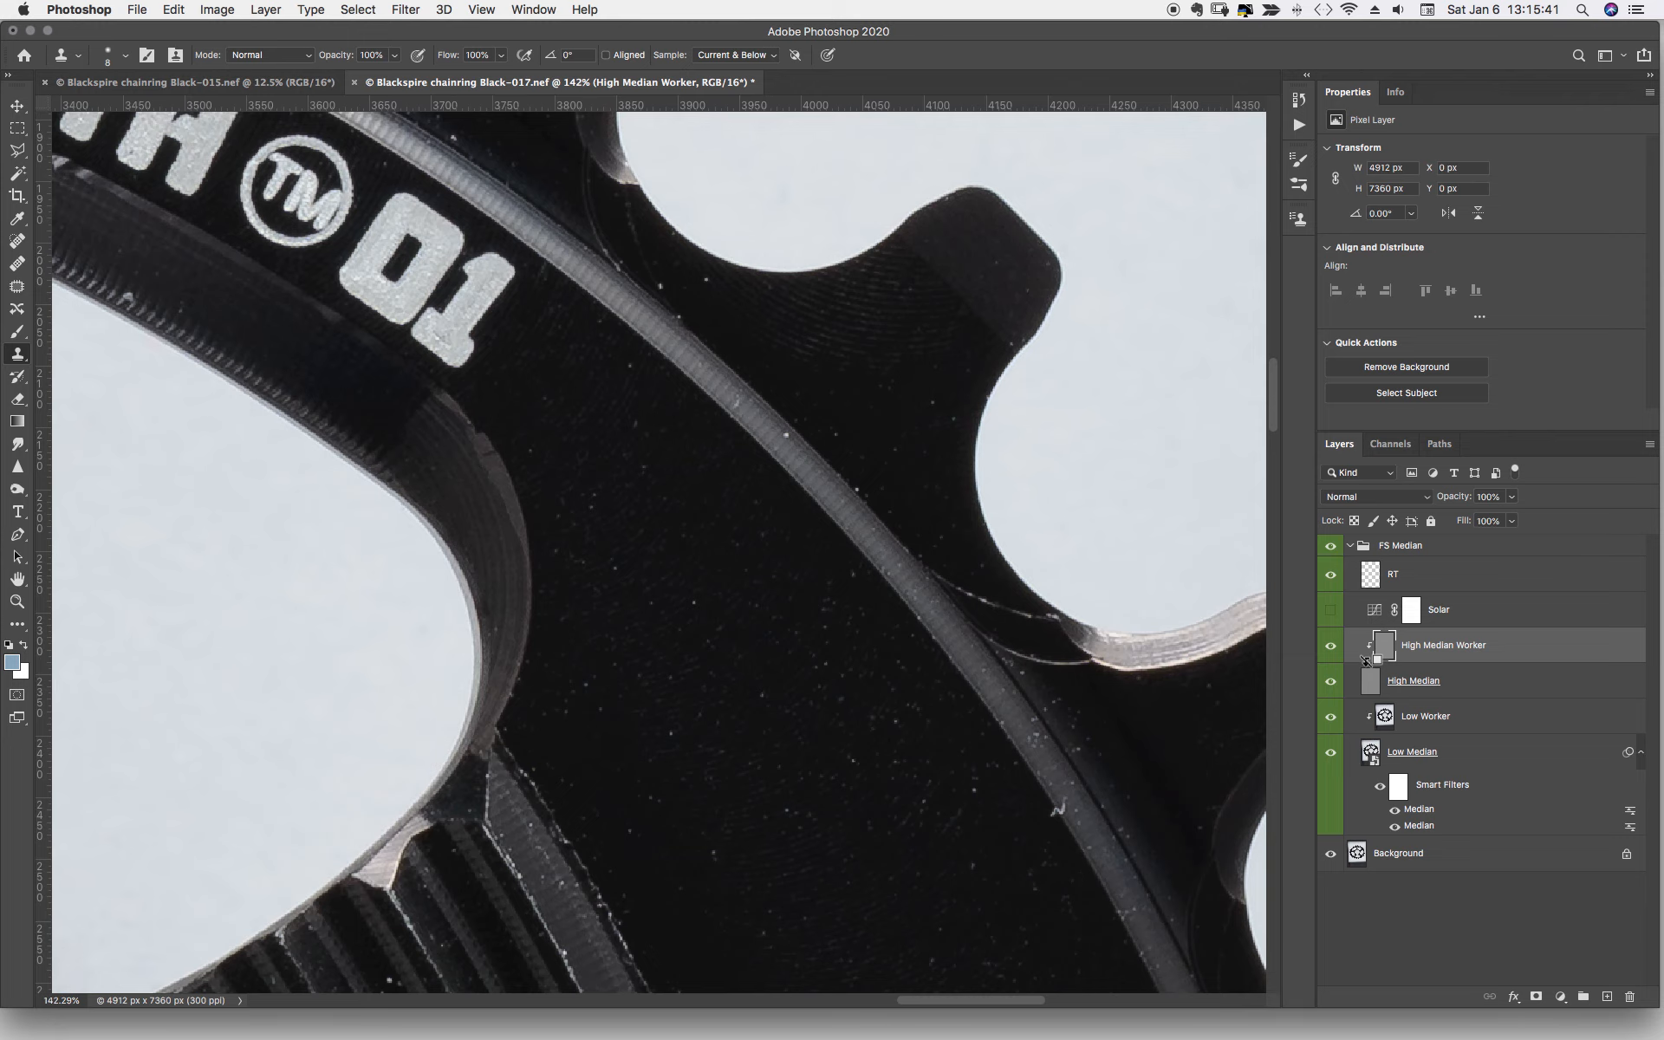
alt+click(1367, 661)
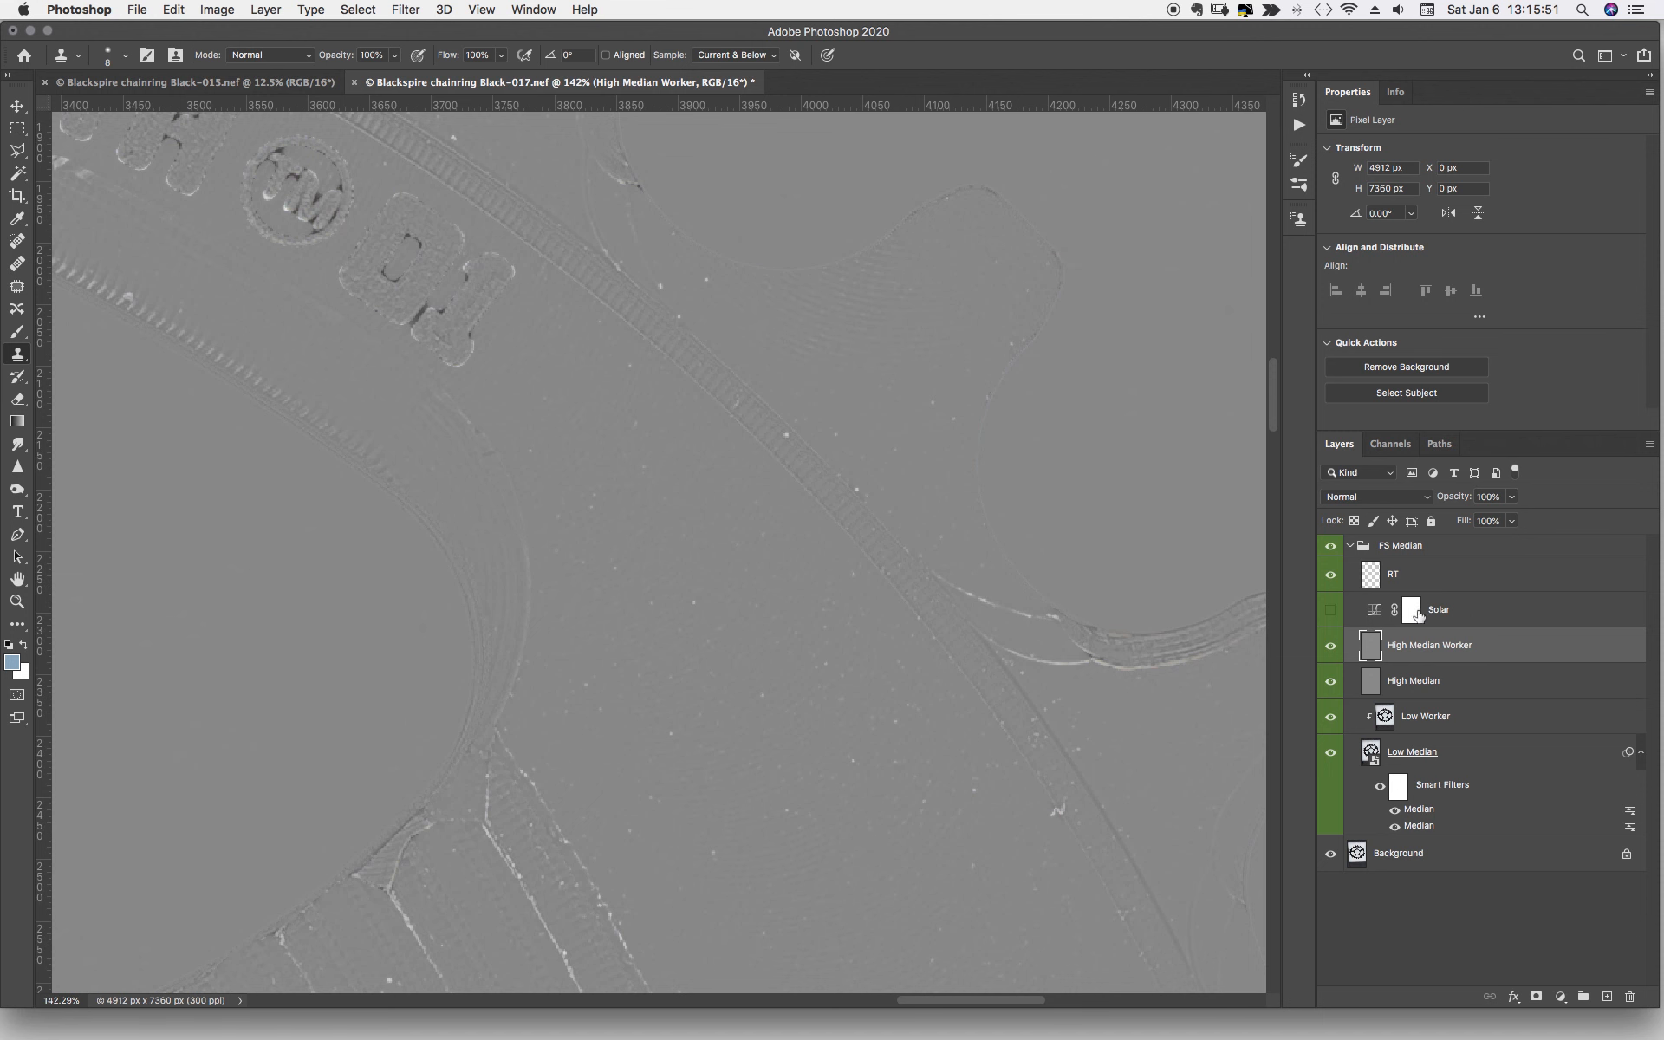
click(1330, 611)
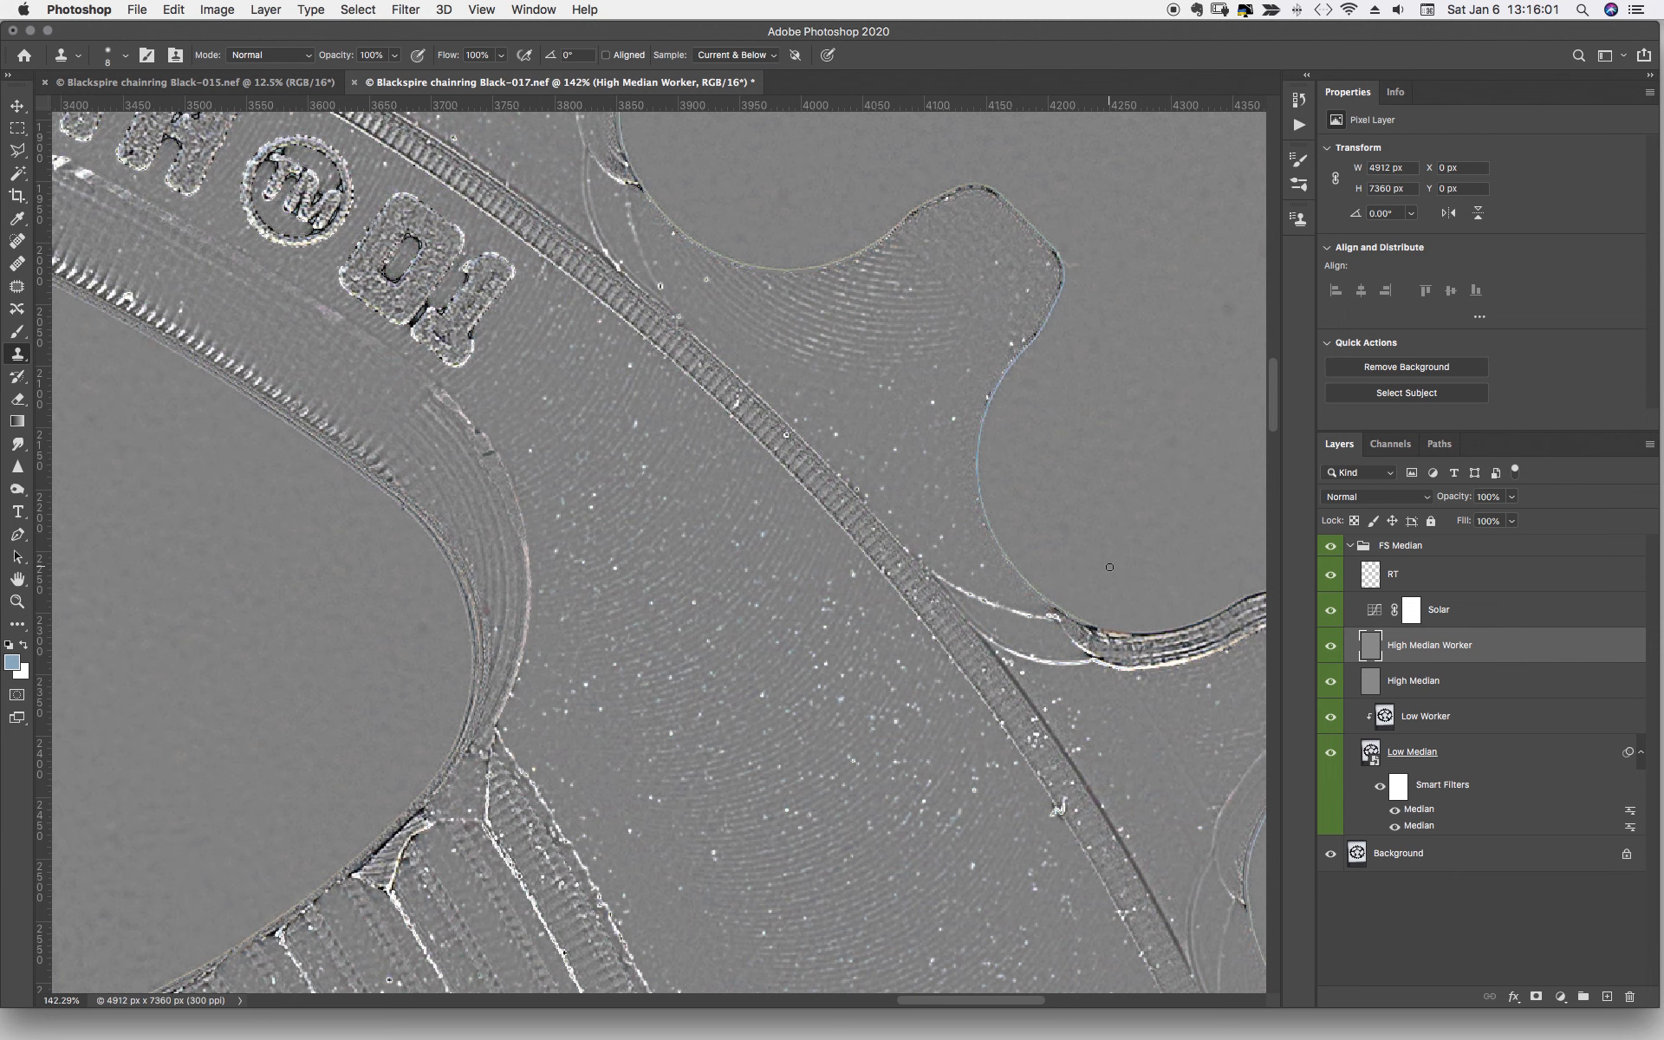
- Clone out bright dust specks along the curved ridge and black surface near the 01 lettering on High Median Worker
scroll(1109, 567, up, 3)
scroll(1109, 566, right, 2)
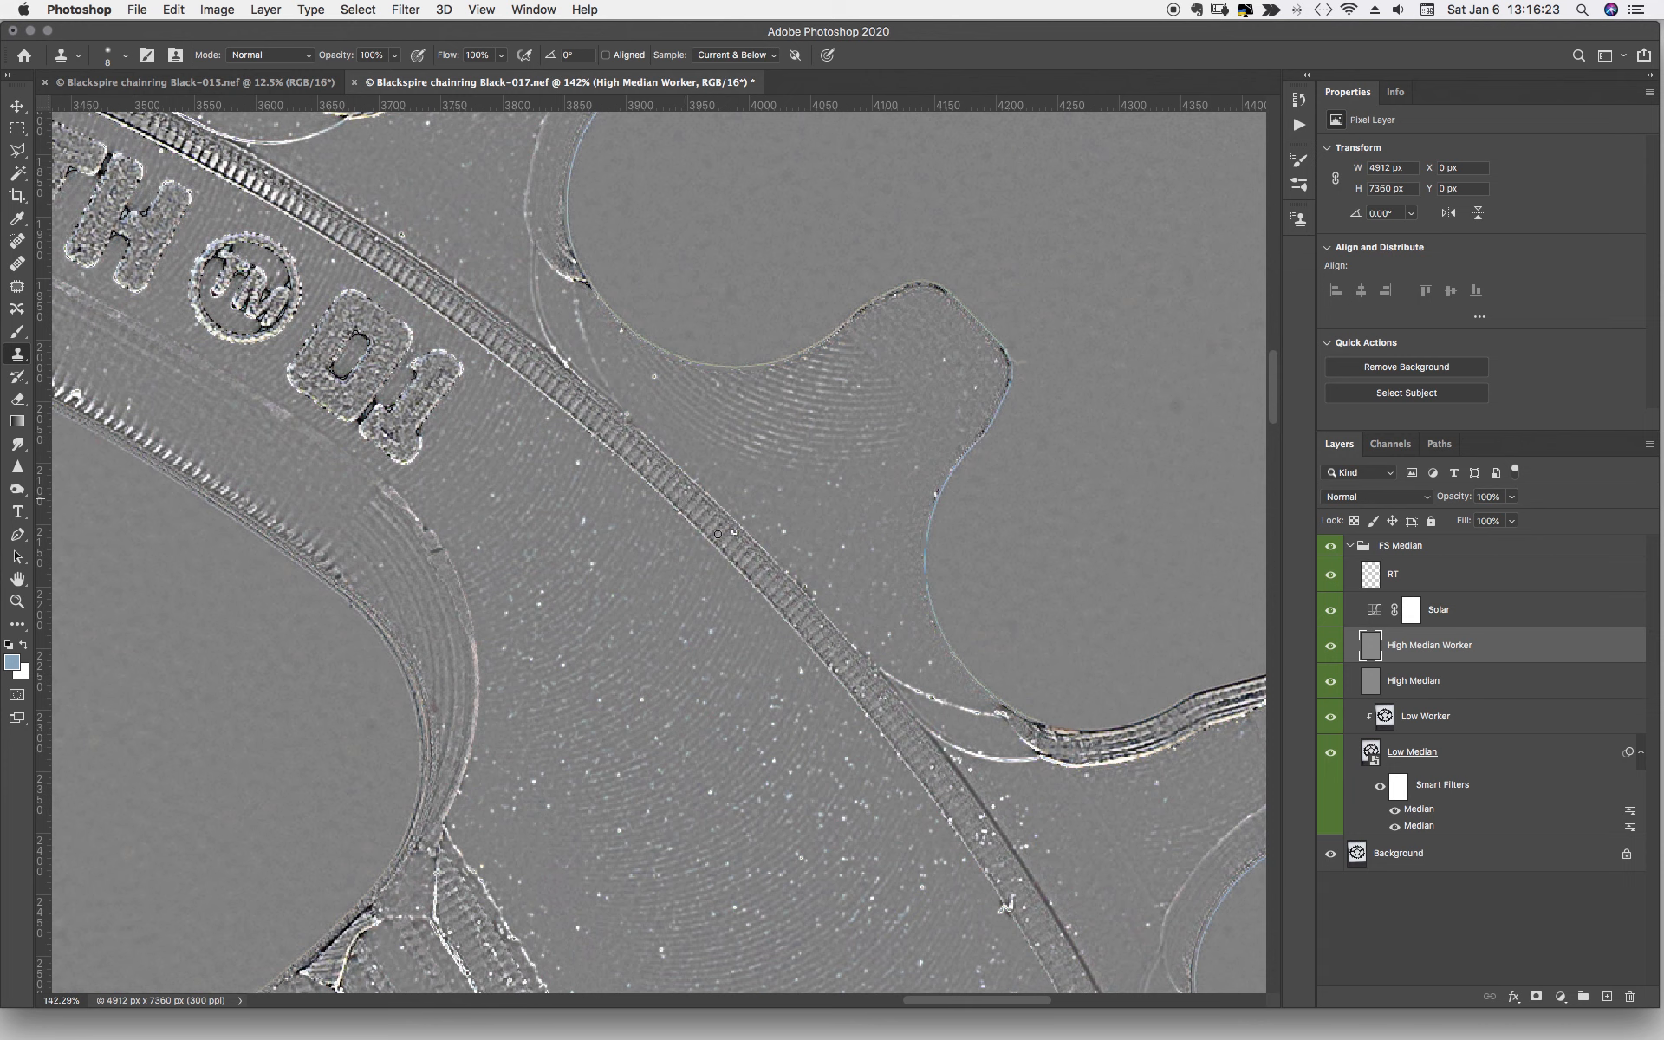
drag(790, 675, 814, 675)
scroll(951, 868, down, 6)
scroll(952, 867, right, 2)
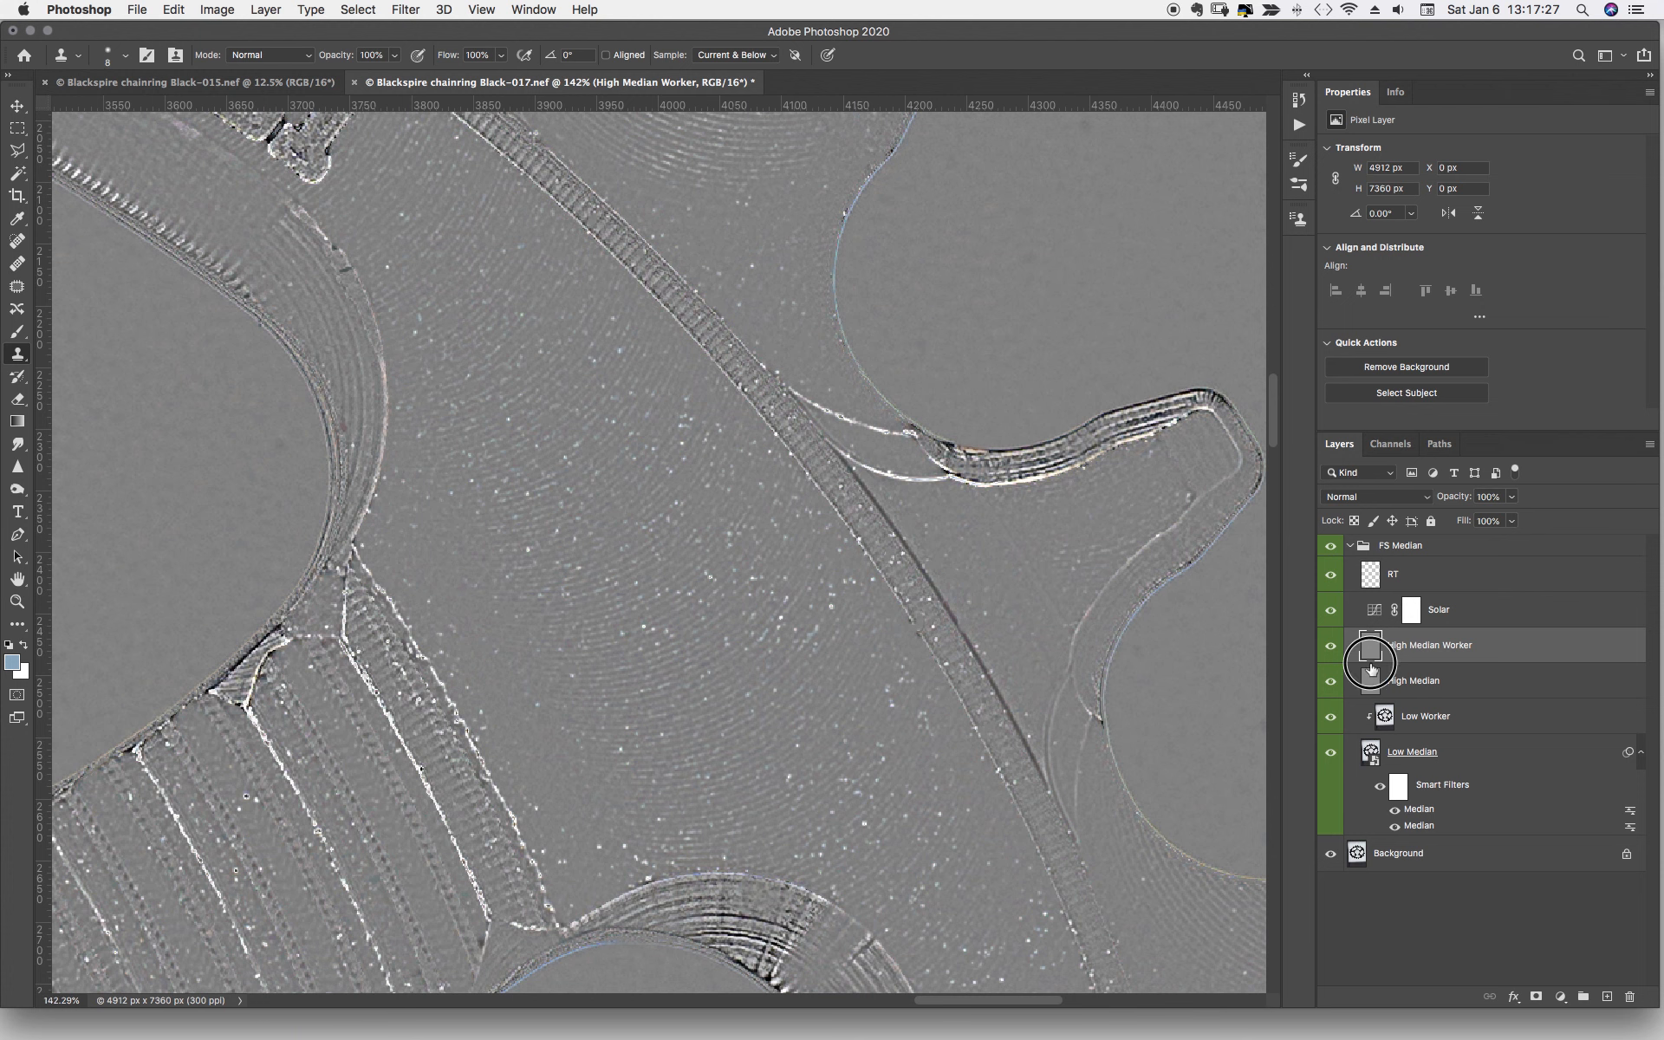
- Clip the High Median Worker layer to the High Median layer again and hide the Solar layer
alt+click(1371, 664)
click(1330, 612)
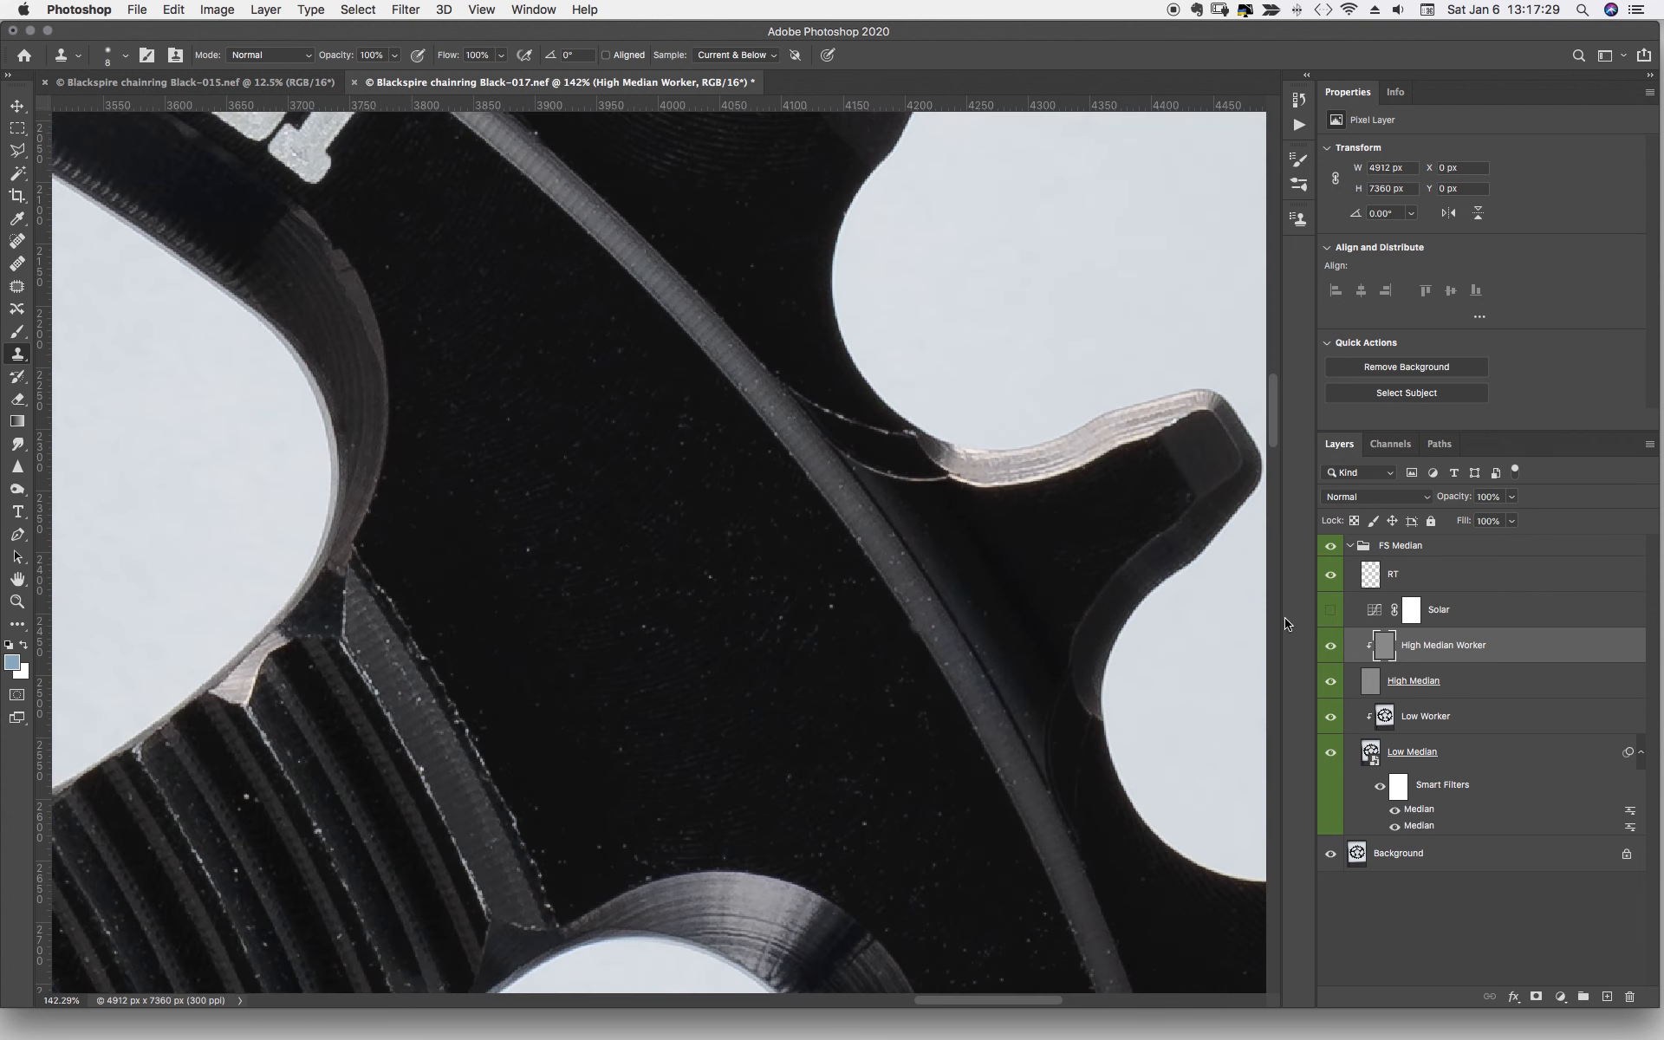
- Compare the retouched area before and after by toggling the FS Median group's visibility
click(1331, 548)
click(1331, 548)
click(1331, 548)
click(1331, 548)
click(1331, 548)
click(1331, 547)
click(1331, 547)
click(1331, 548)
- Examine the teeth, SNAGGLETOOTH lettering and grooved spoke of the upper chainring for remaining dust specks
scroll(824, 566, up, 10)
scroll(824, 566, left, 10)
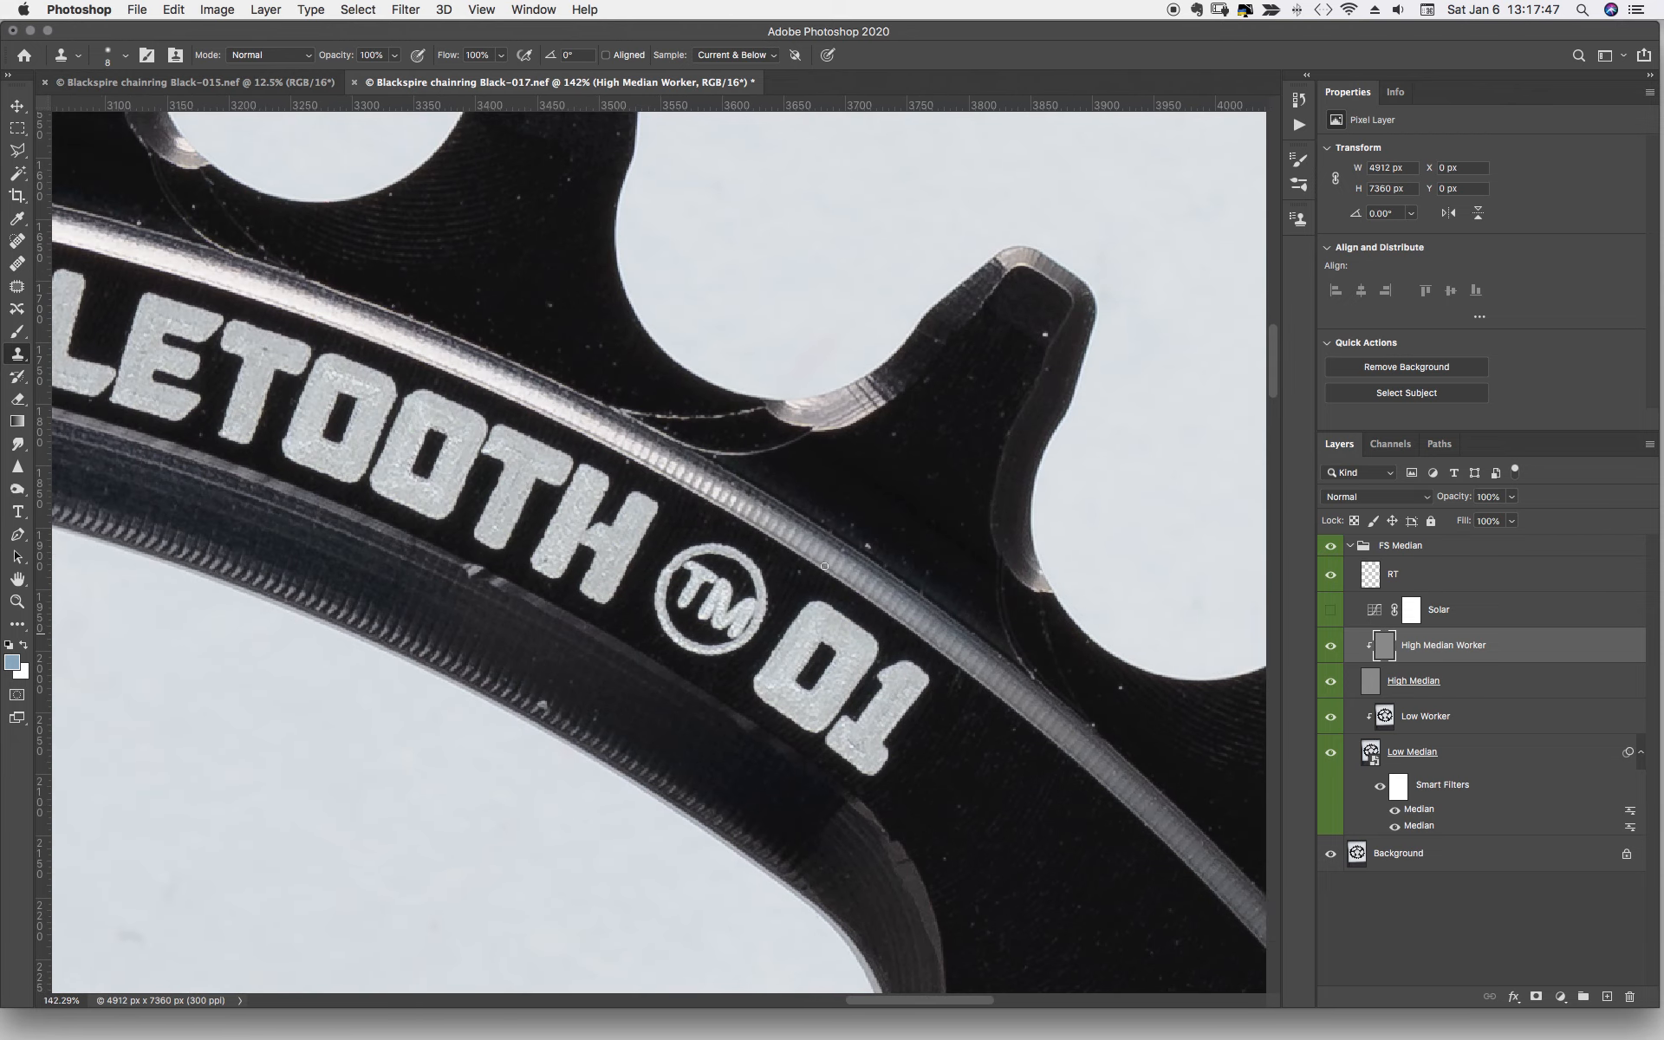
scroll(824, 565, up, 10)
scroll(825, 566, left, 10)
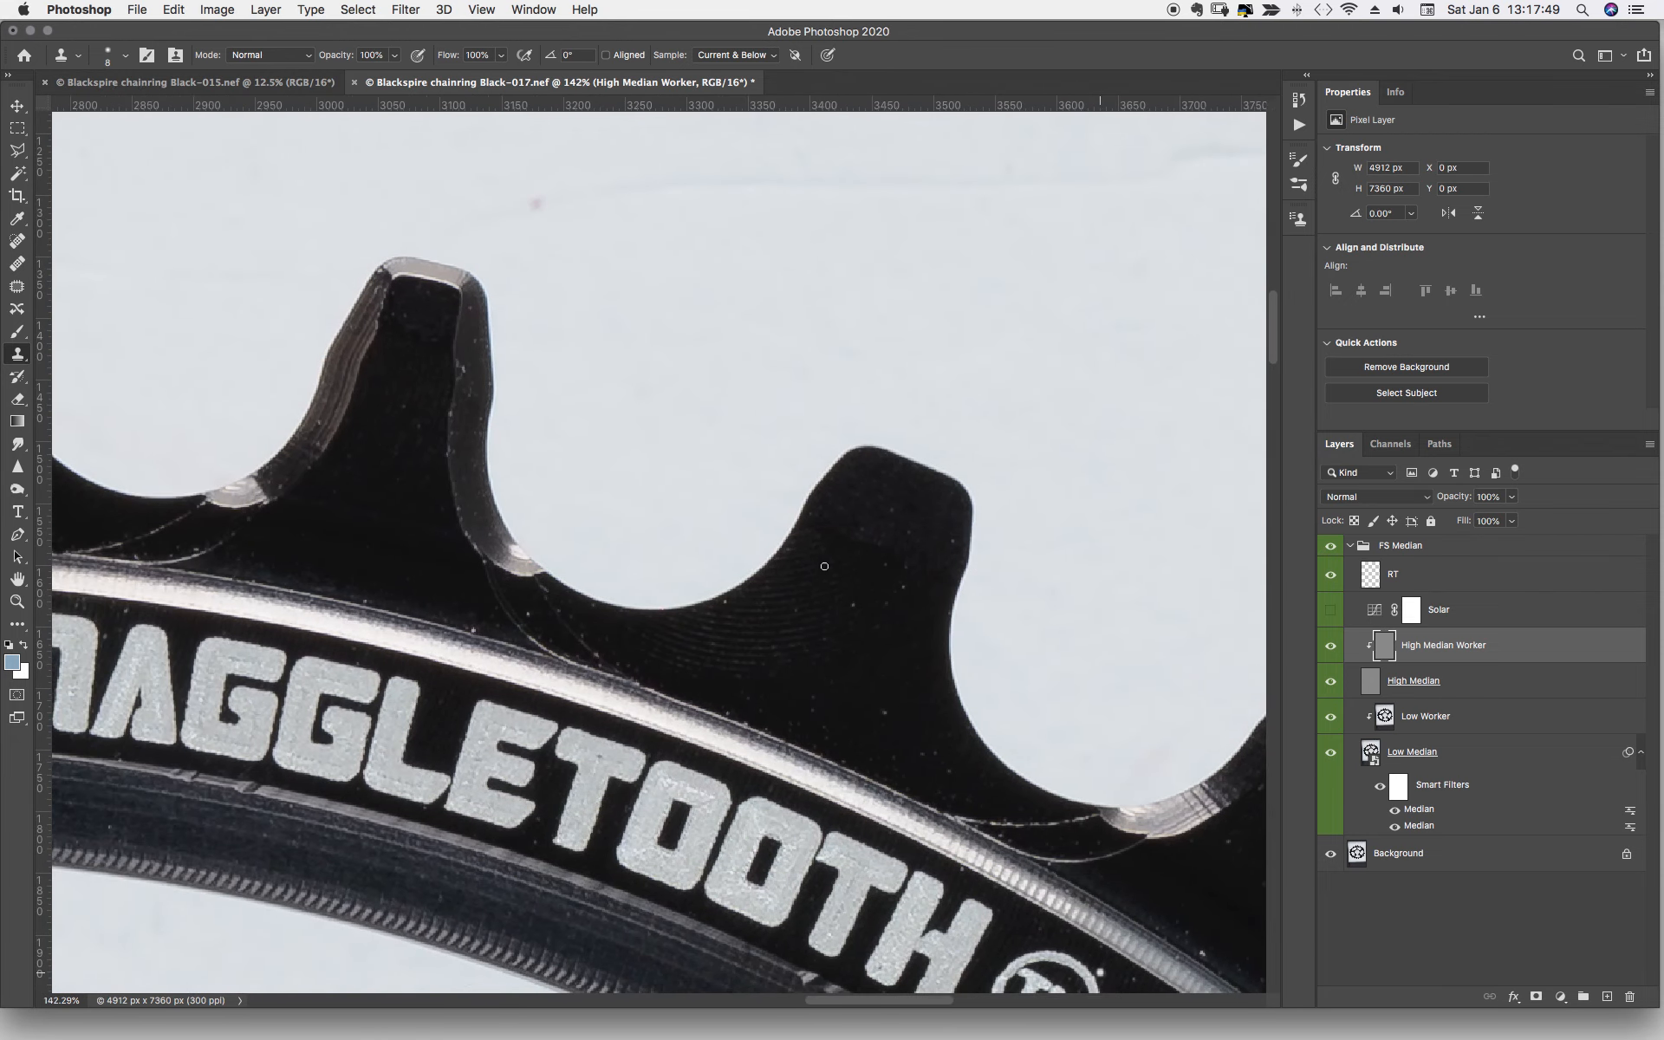
scroll(824, 565, left, 10)
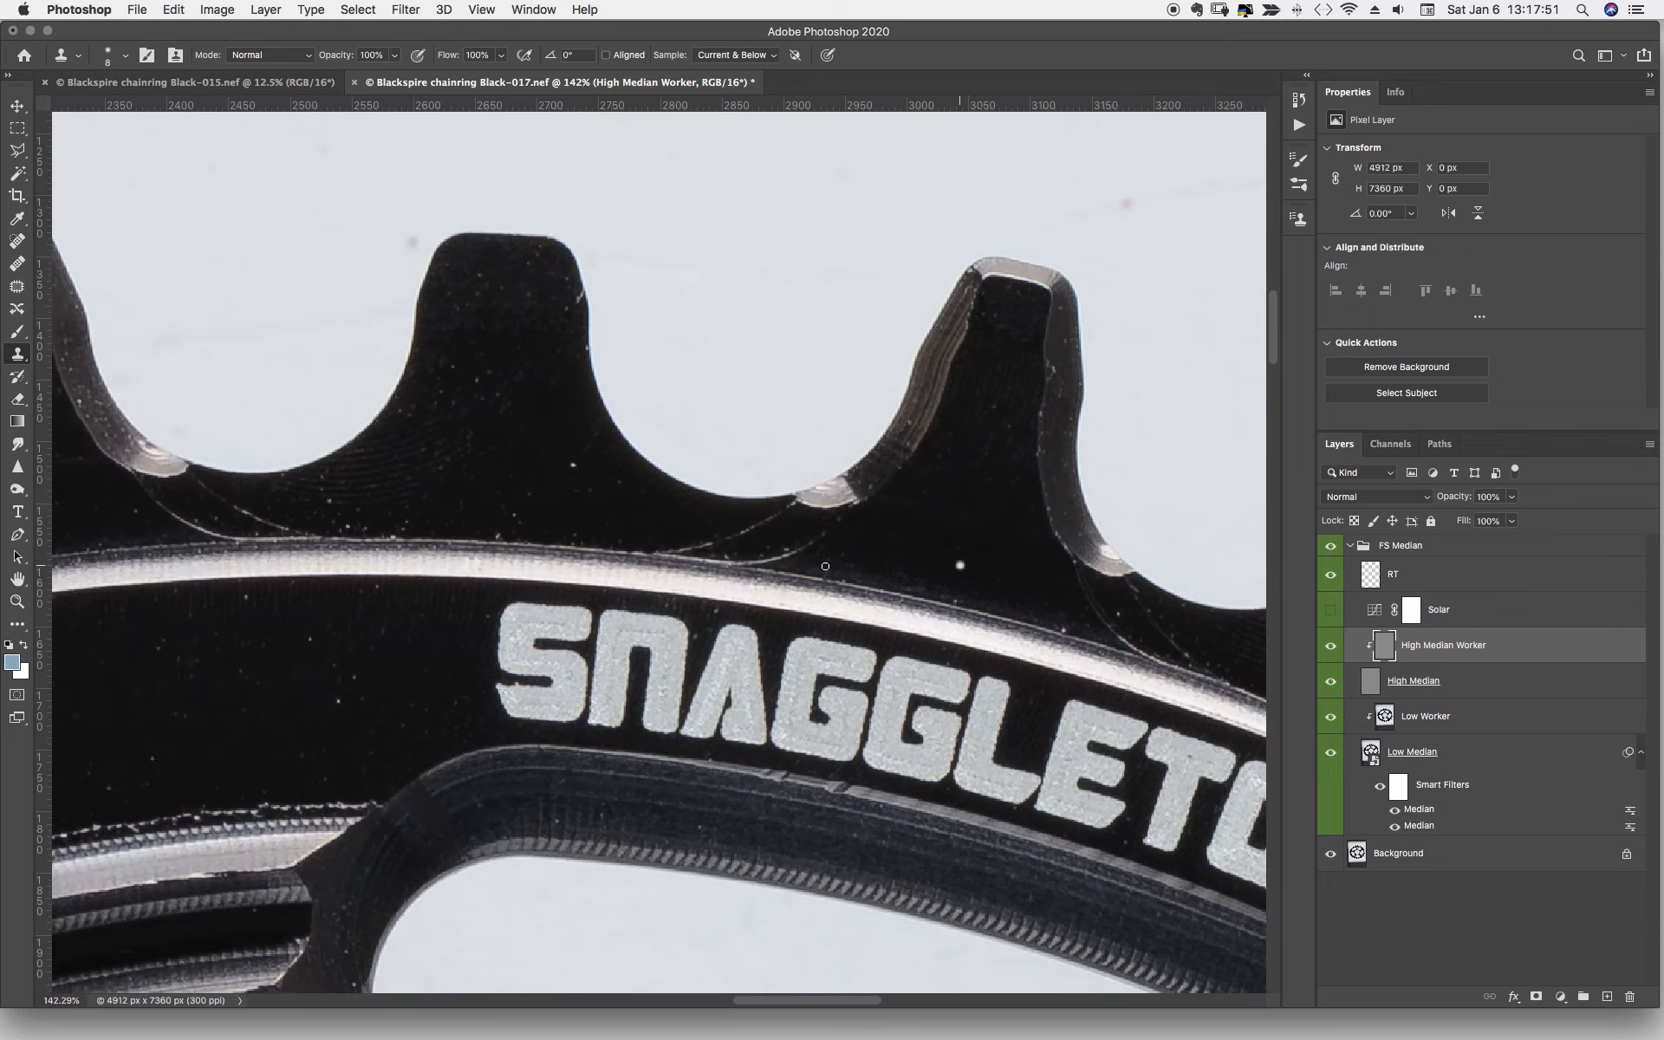
scroll(825, 566, down, 8)
scroll(825, 566, left, 6)
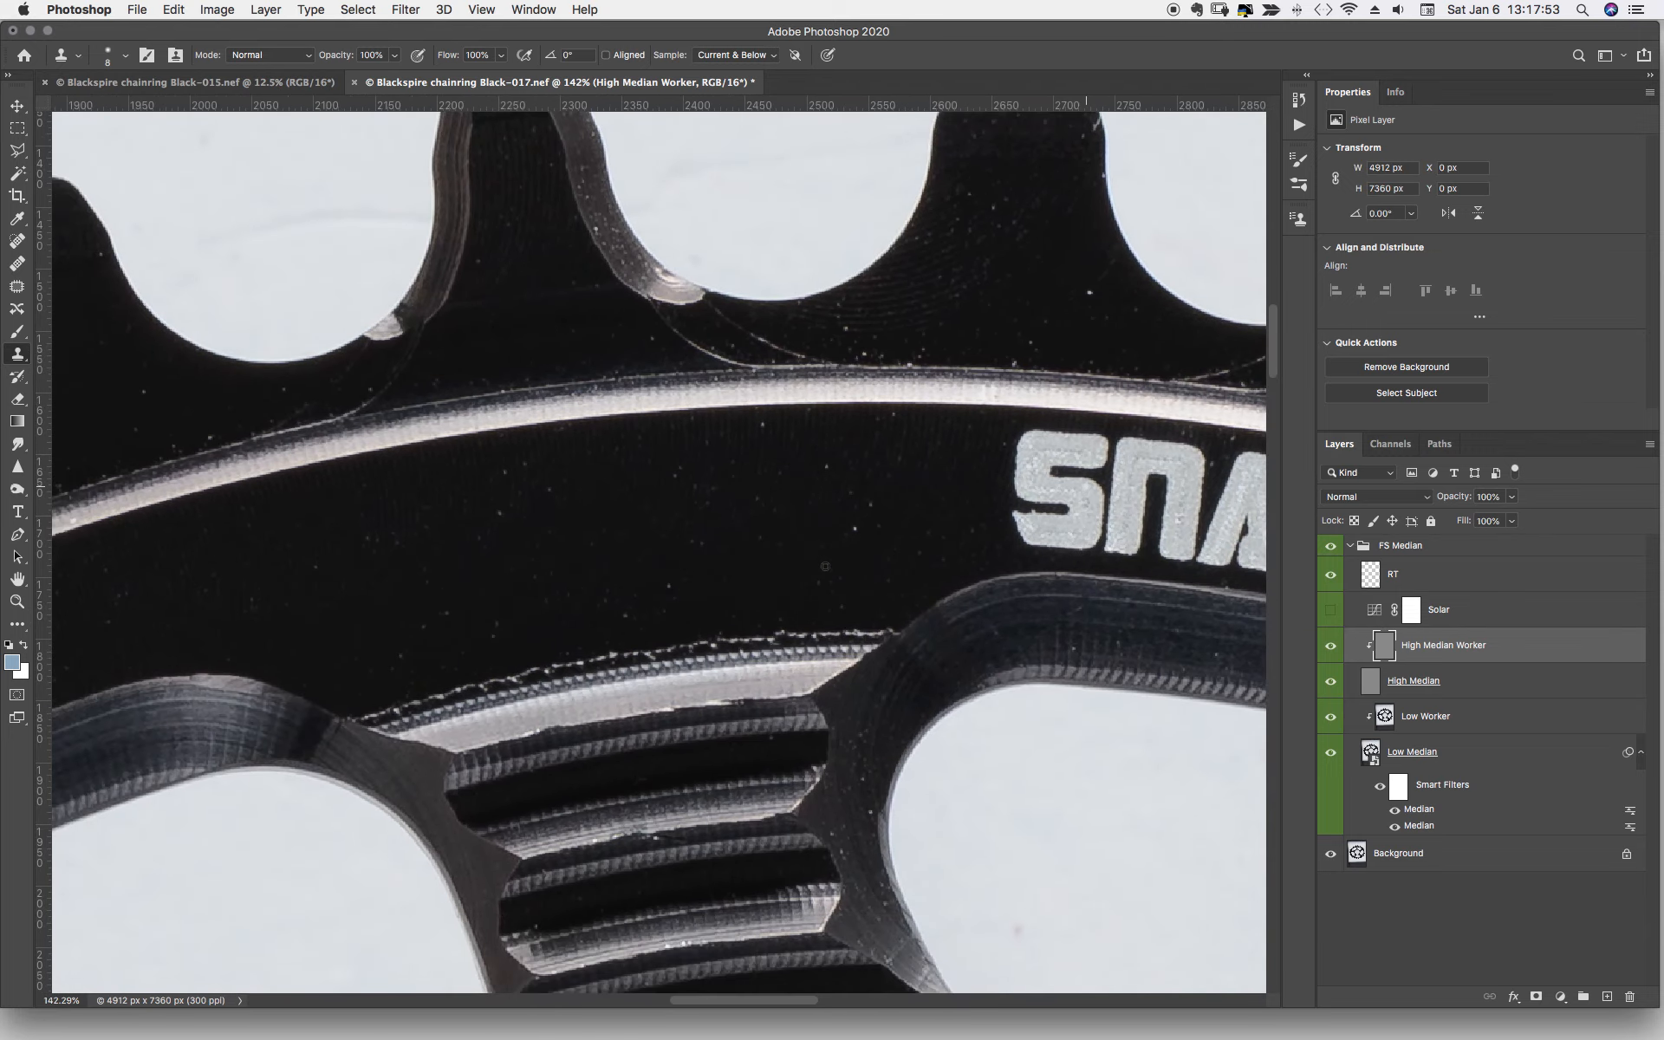
scroll(825, 566, down, 3)
scroll(825, 566, left, 3)
scroll(825, 566, up, 8)
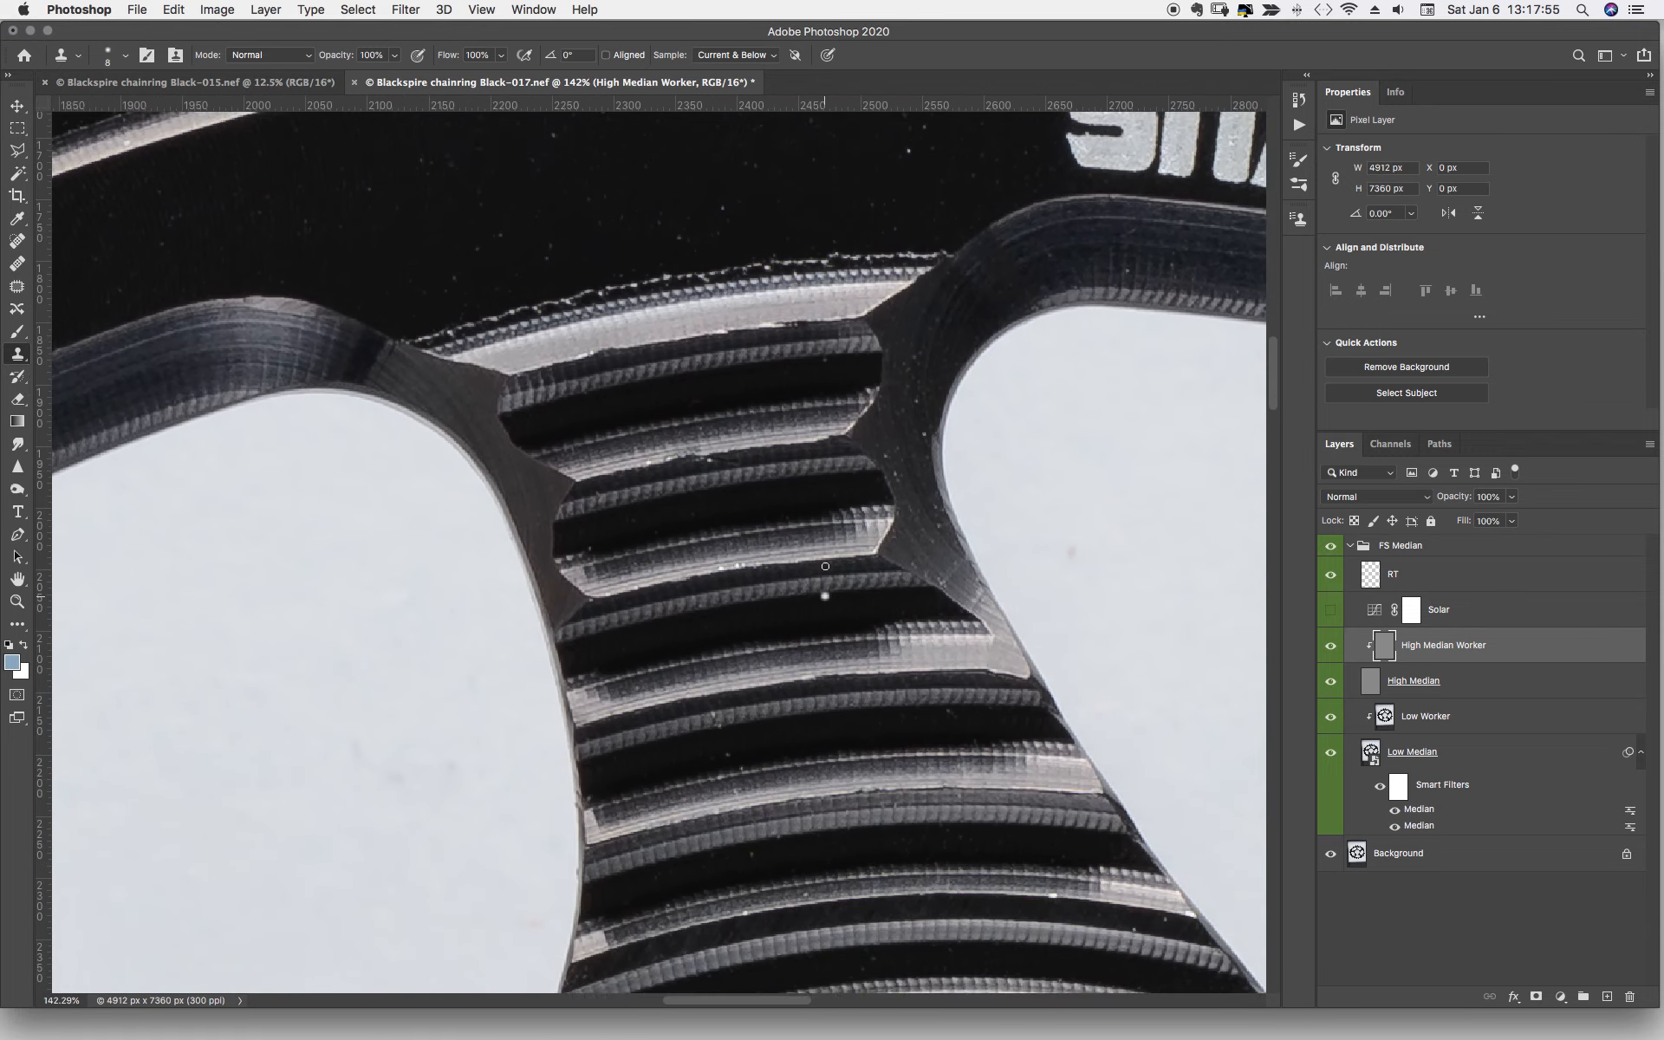
scroll(825, 566, left, 5)
scroll(825, 565, up, 6)
scroll(825, 566, right, 3)
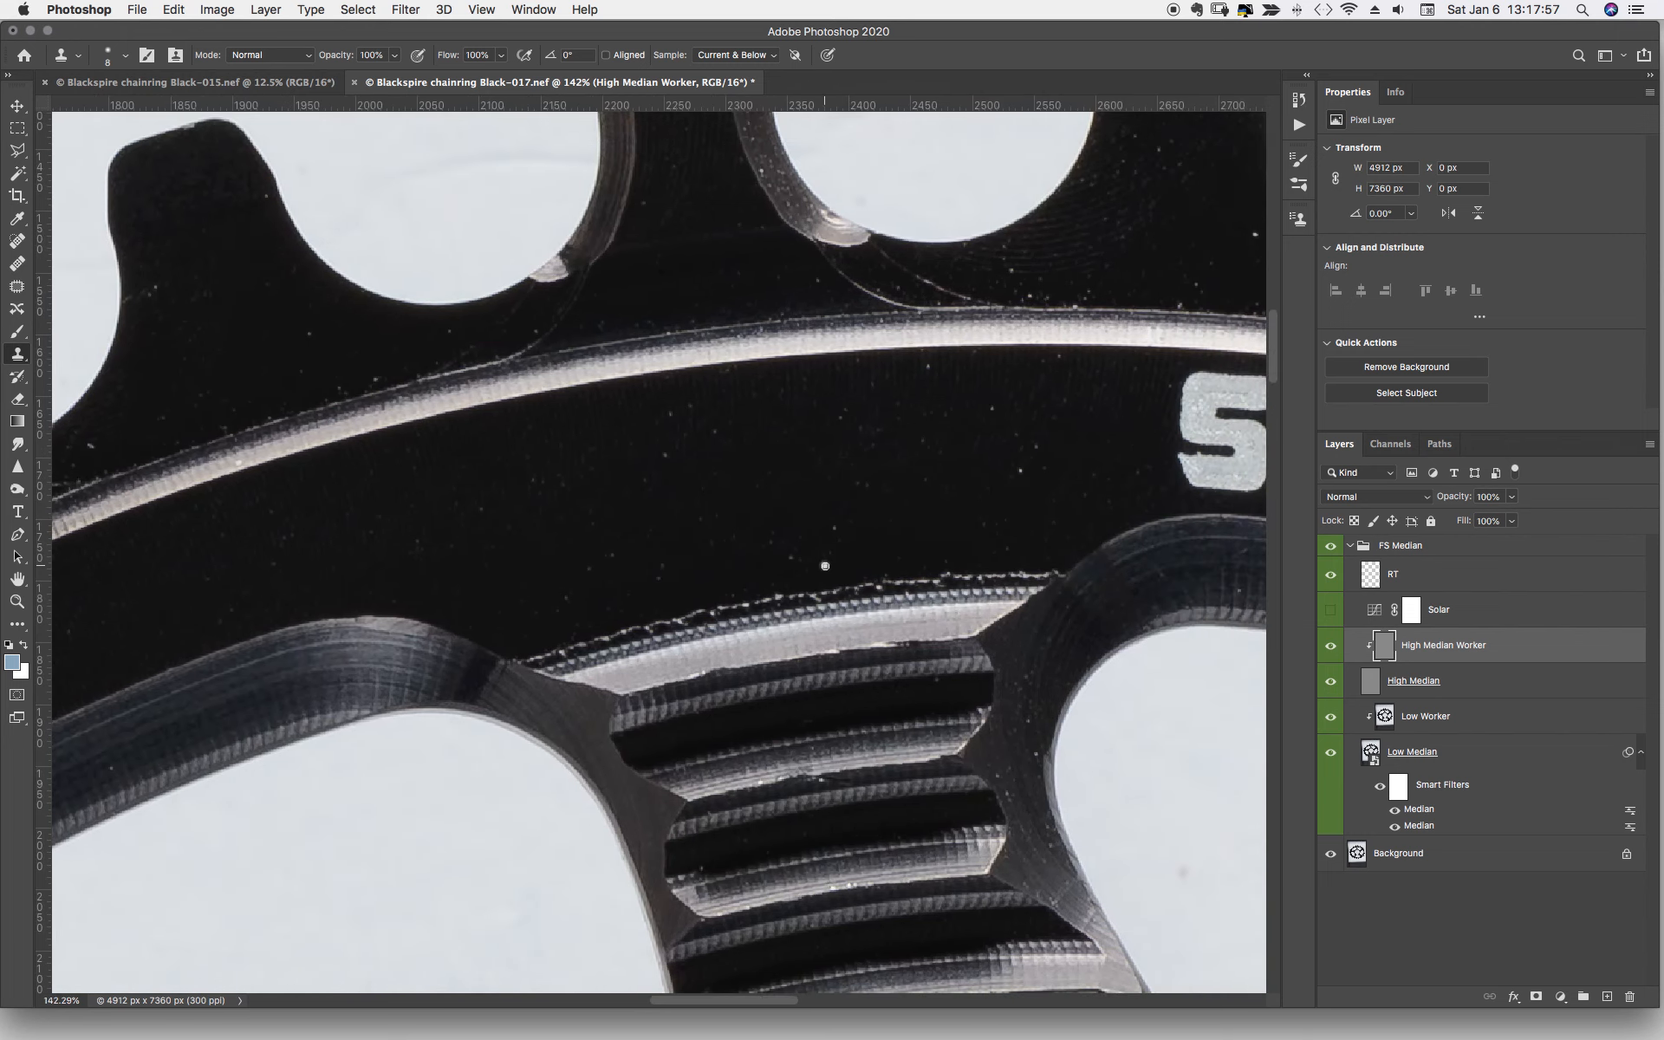
scroll(825, 566, up, 3)
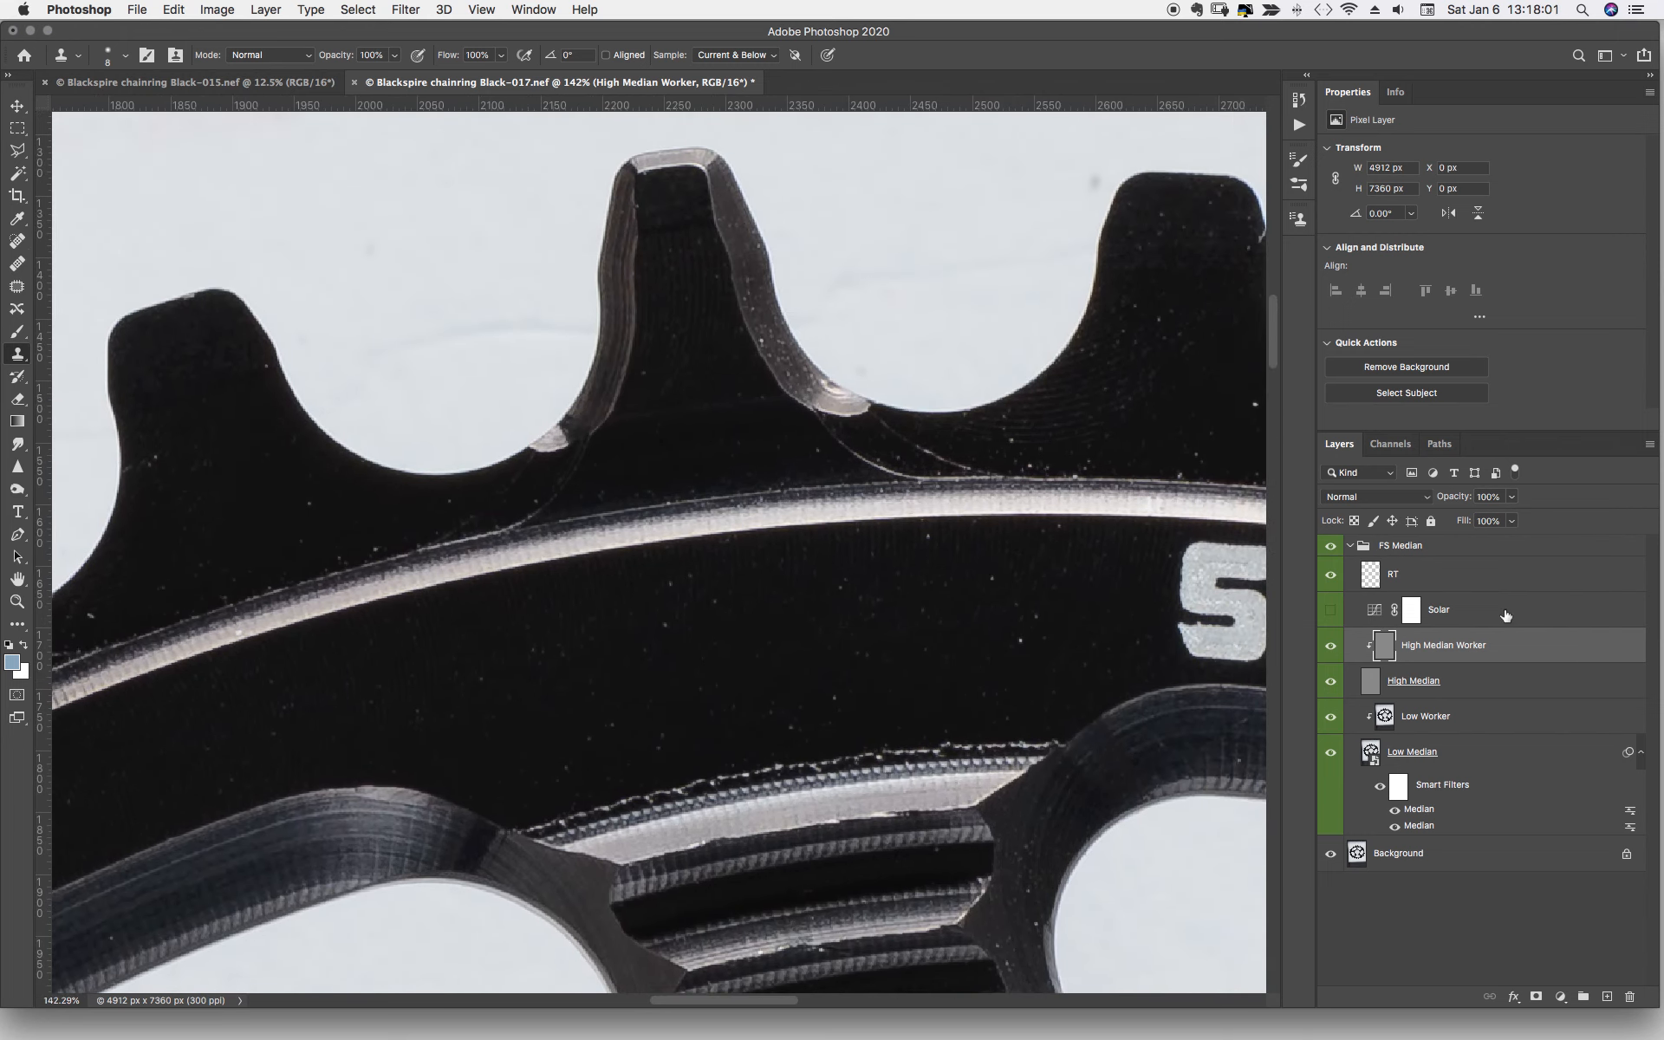
- Spot-heal the dust specks on the upper teeth and the black band before the SNAGGLETOOTH lettering, working on the RT layer
key(j)
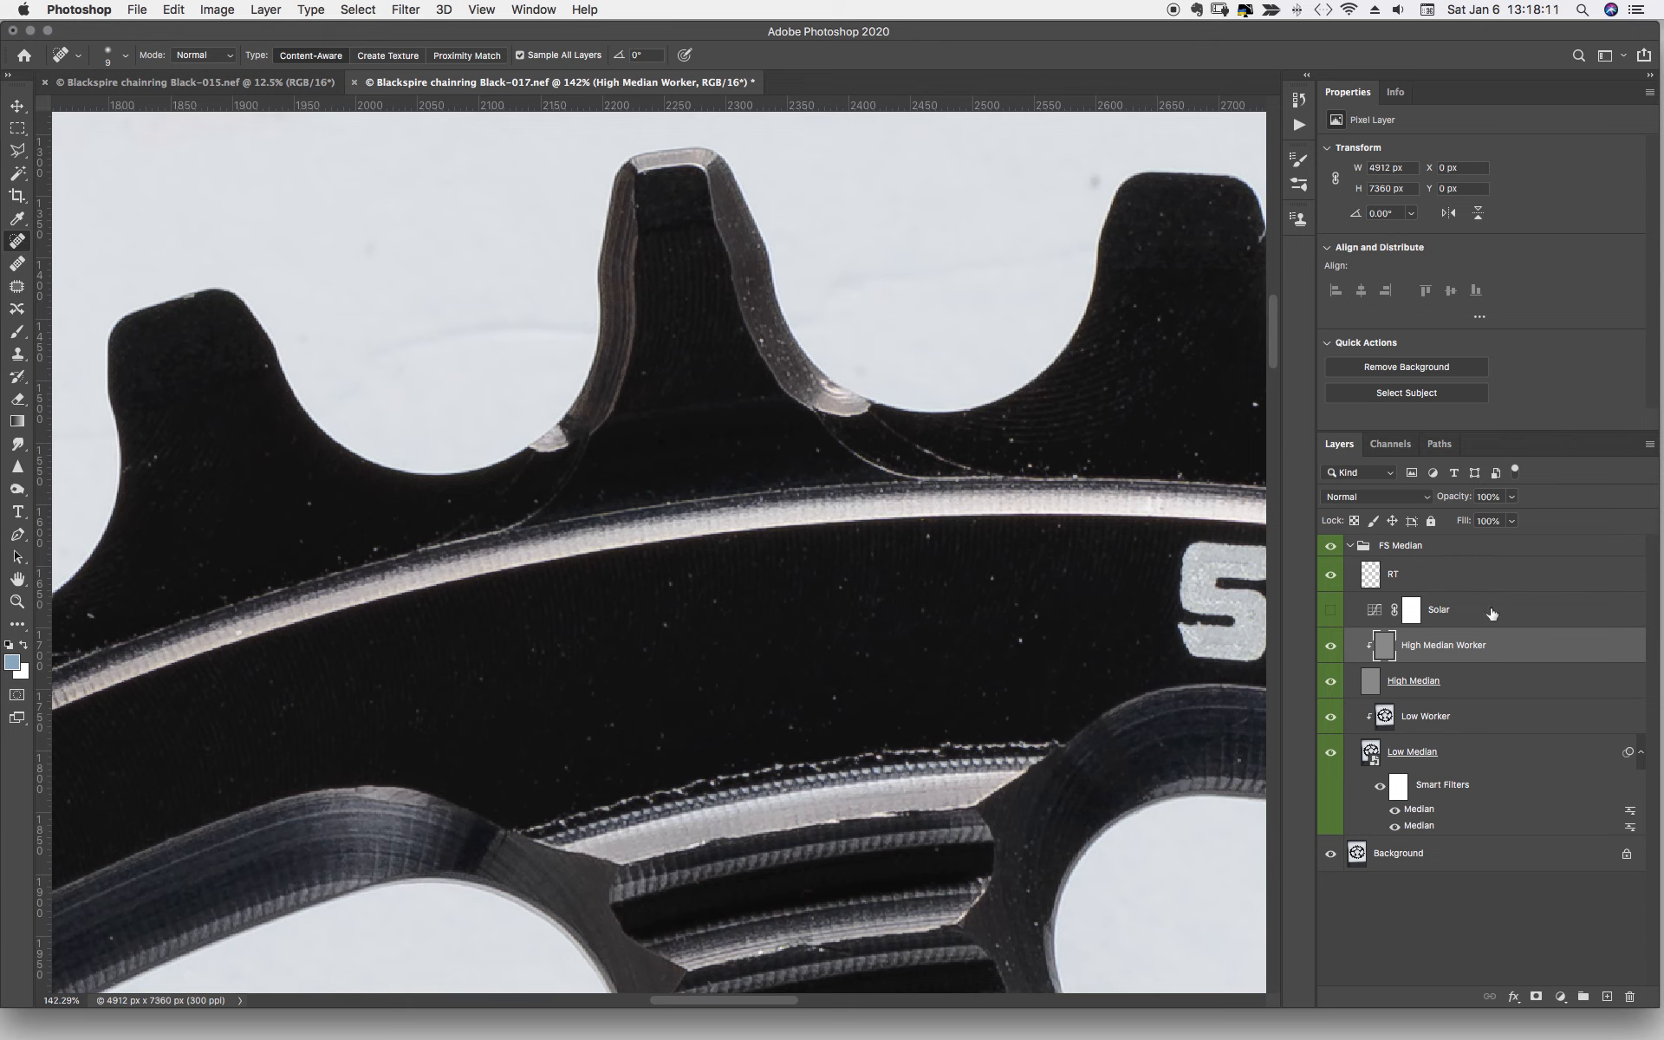
click(1462, 583)
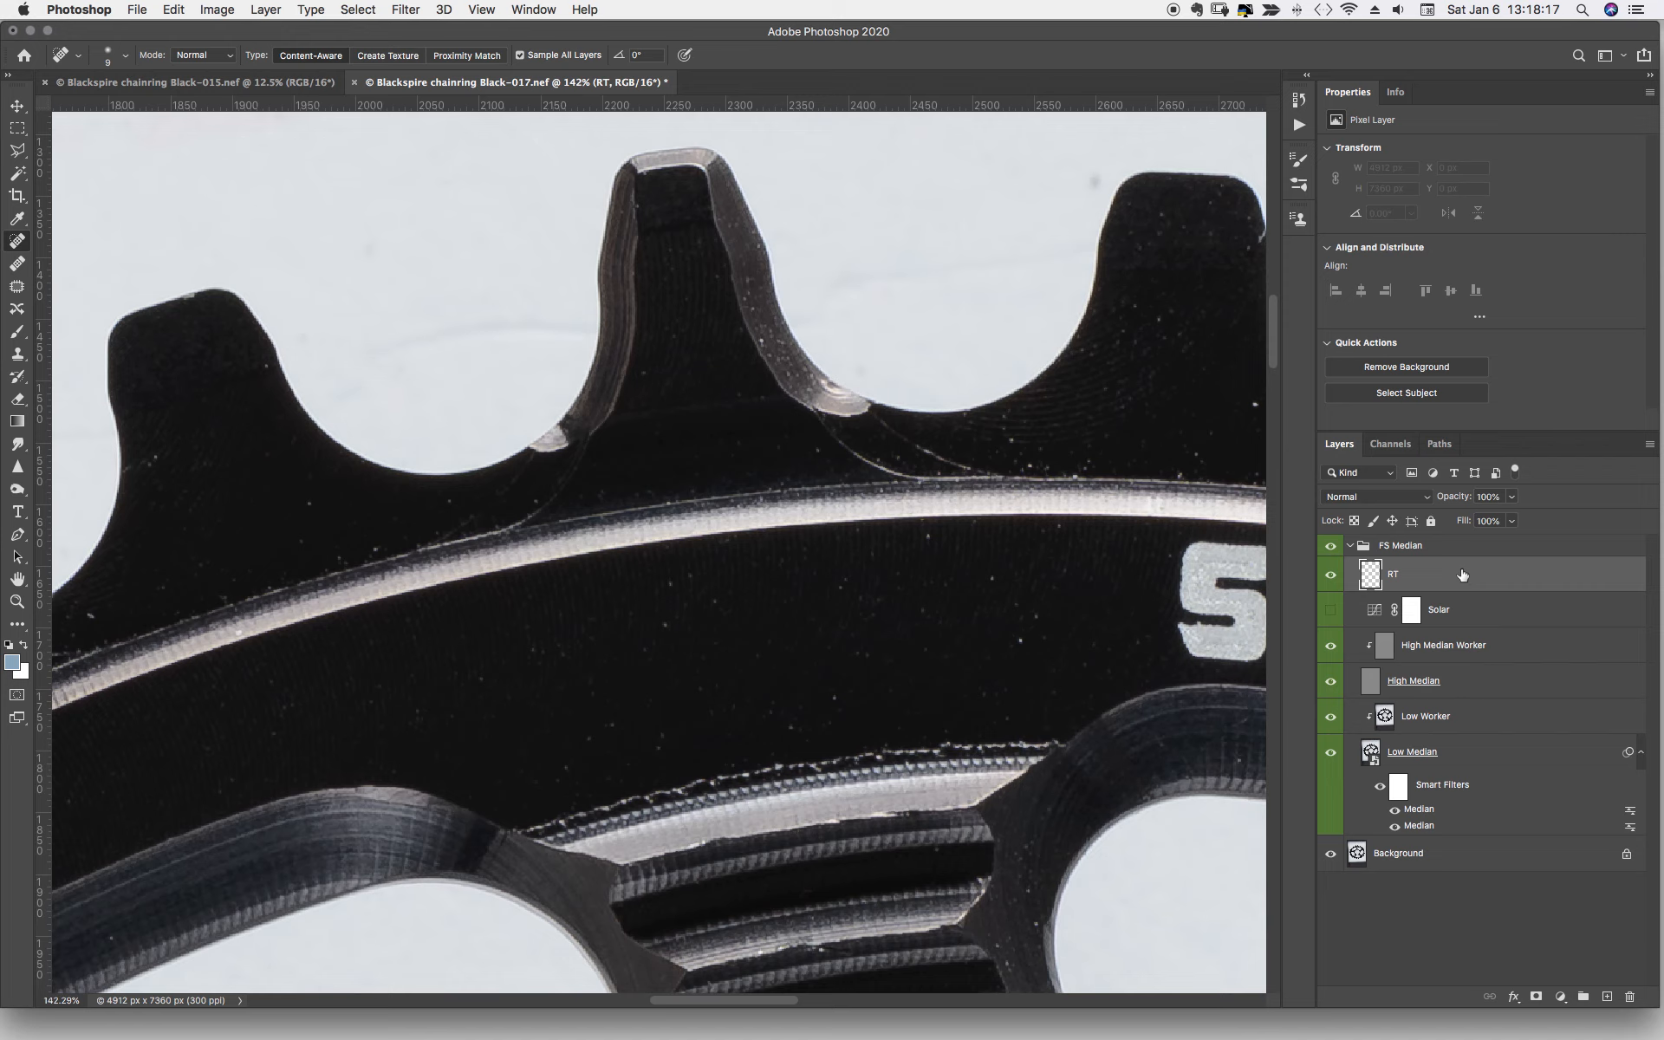
click(1016, 439)
click(1254, 403)
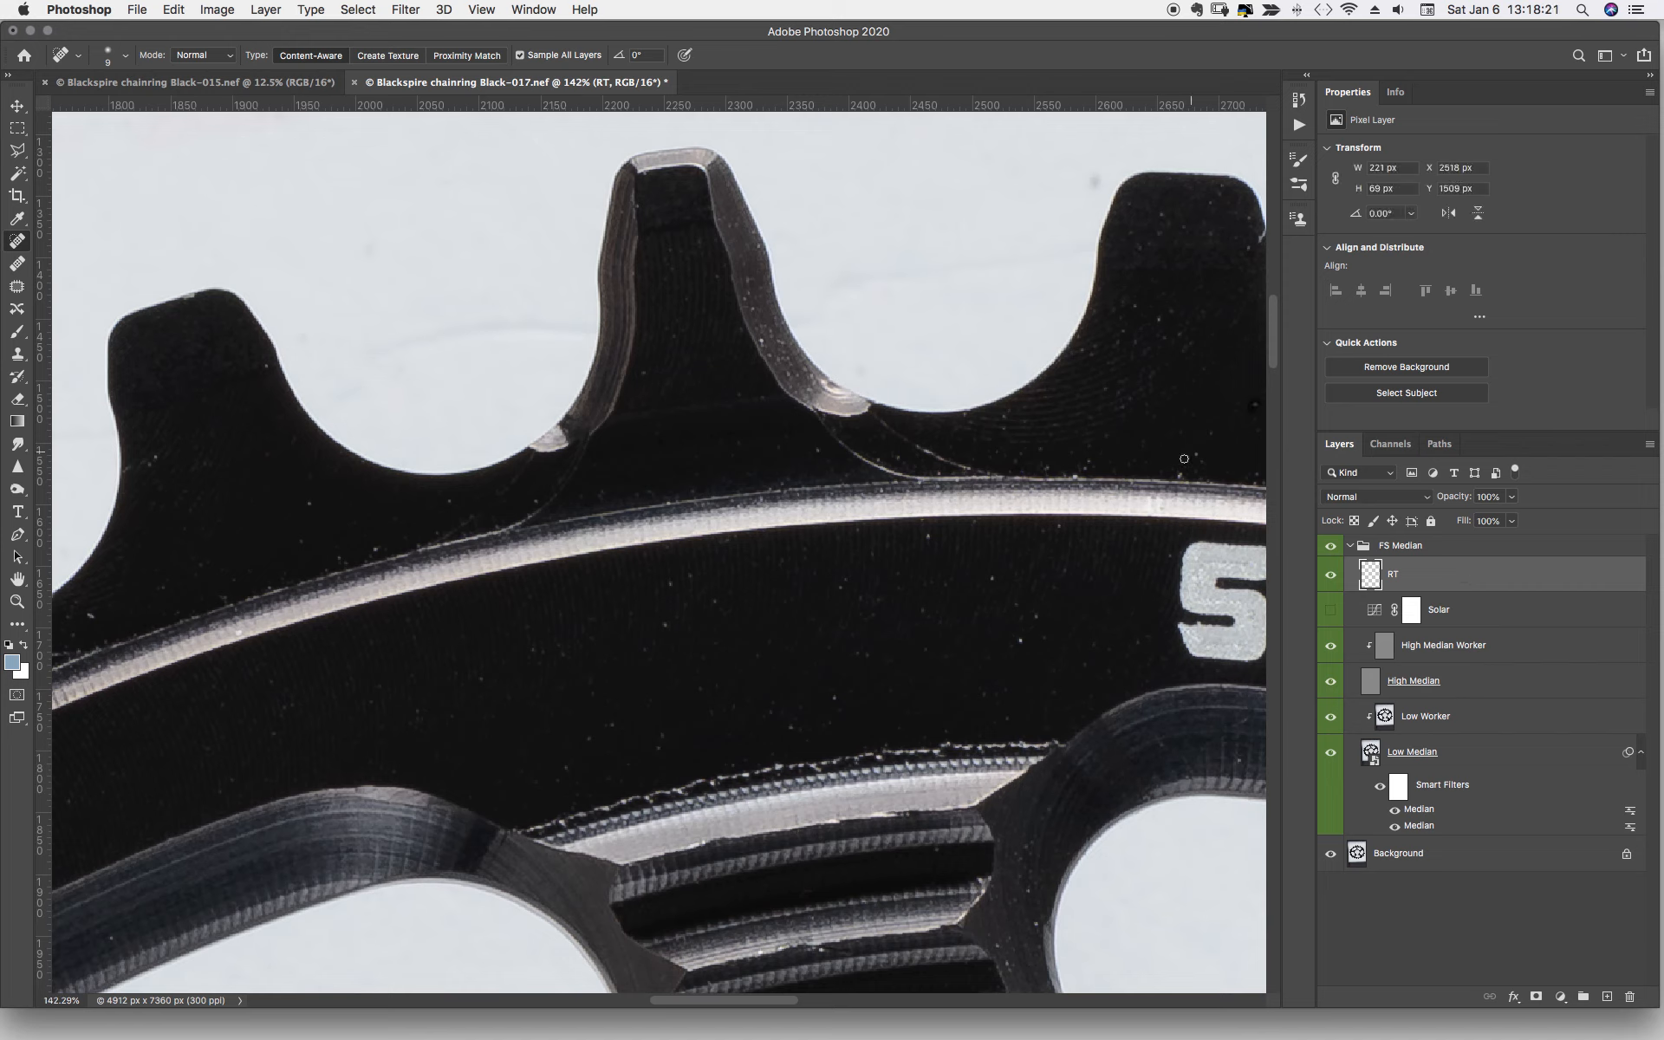
click(1081, 464)
click(1015, 643)
click(991, 581)
click(924, 535)
click(830, 700)
click(793, 728)
click(669, 589)
click(667, 582)
click(447, 503)
click(375, 550)
click(312, 509)
click(146, 457)
click(91, 615)
click(658, 735)
click(563, 767)
click(1162, 212)
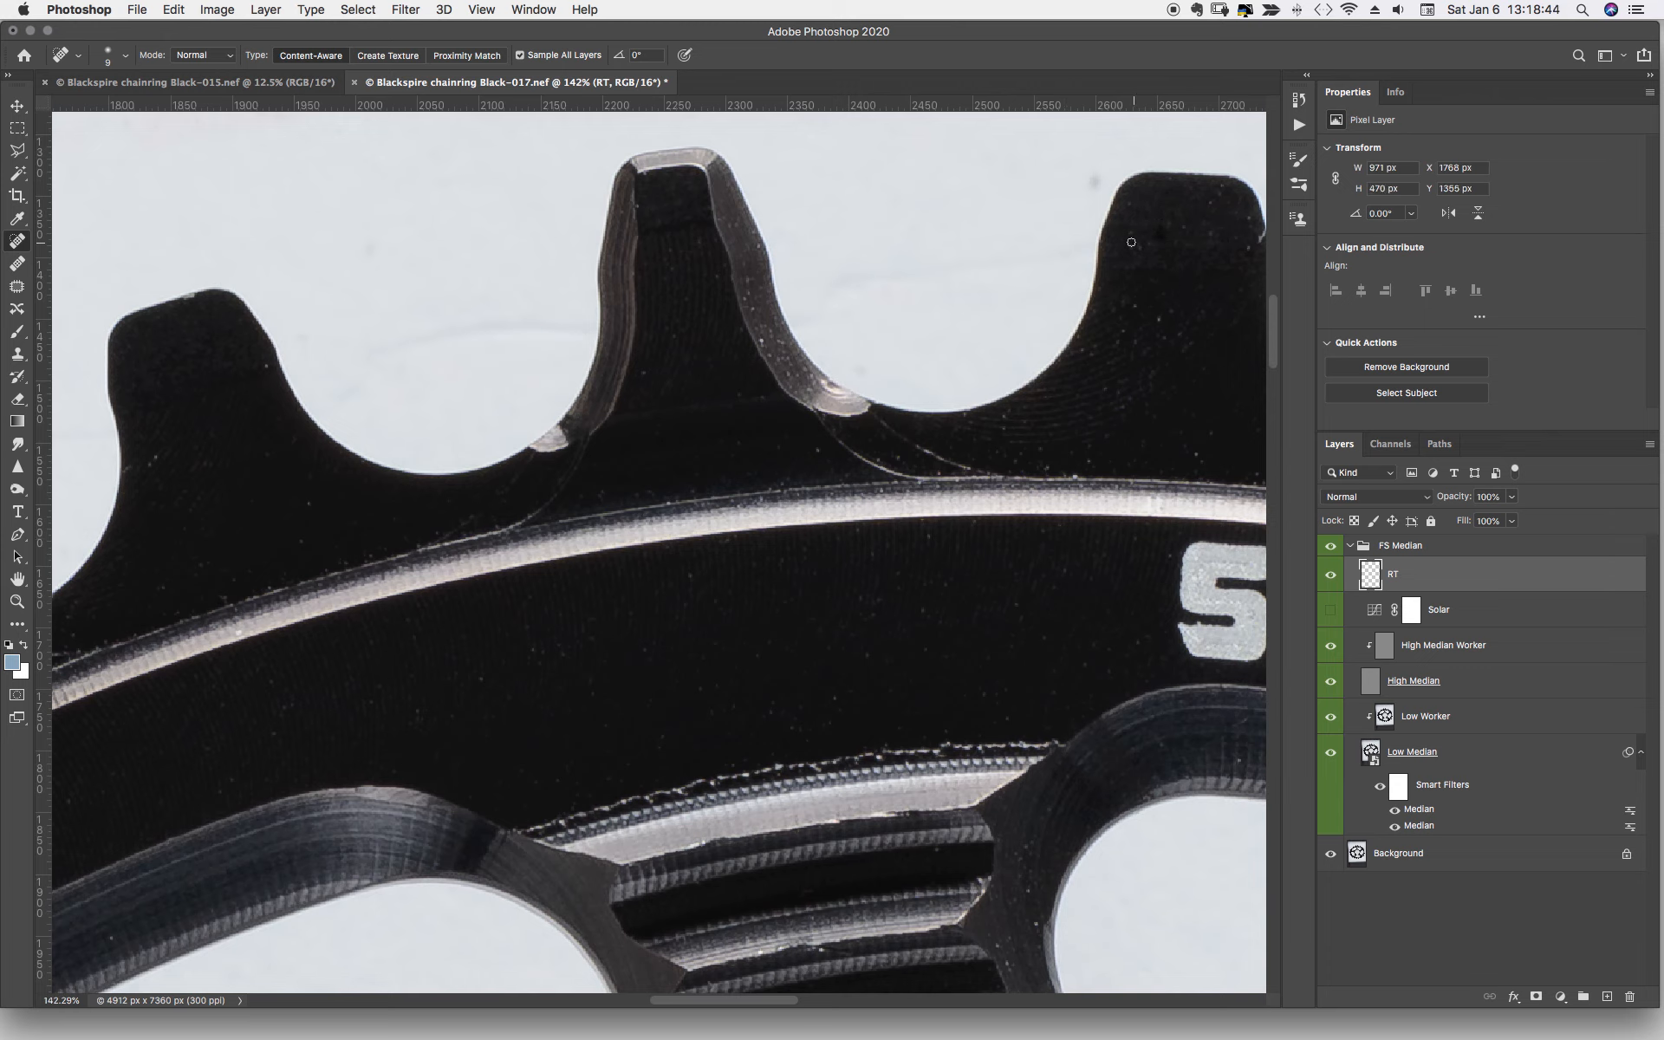
click(1255, 218)
- Spot-heal the specks beside the upper spoke's grooves, between the grooves and on the black surface below them
scroll(1016, 503, down, 5)
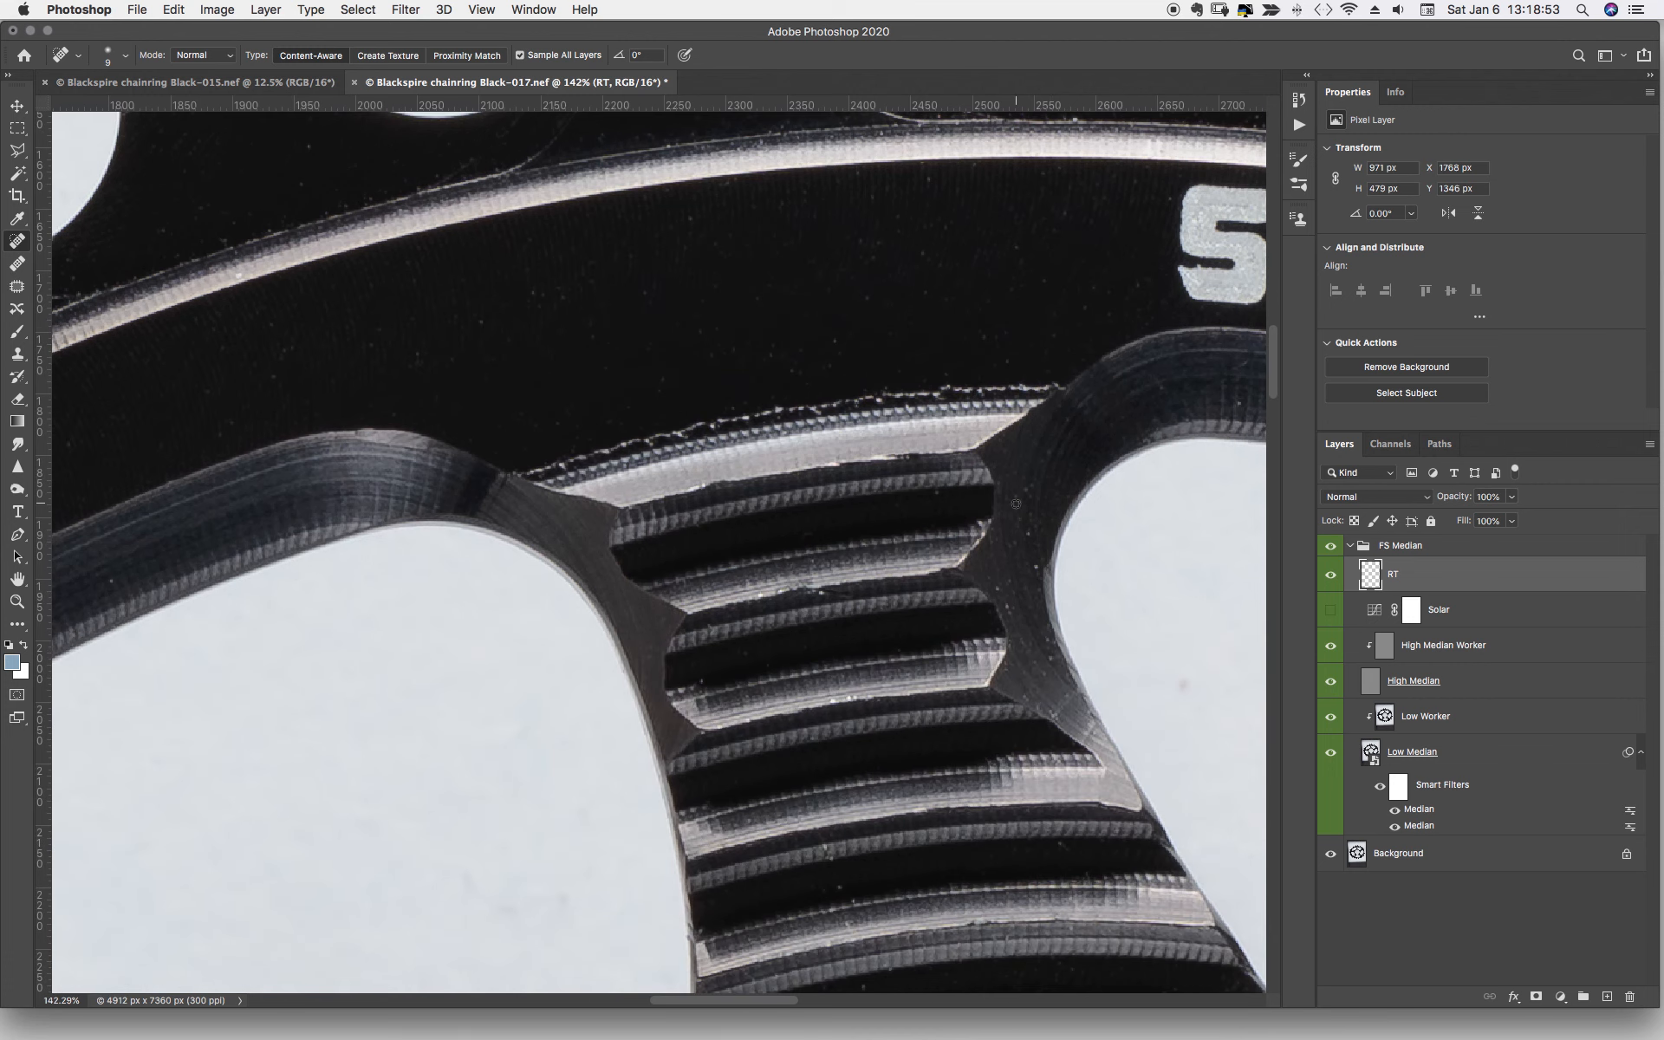
click(1033, 563)
click(1008, 610)
scroll(1219, 392, down, 10)
scroll(1219, 392, left, 3)
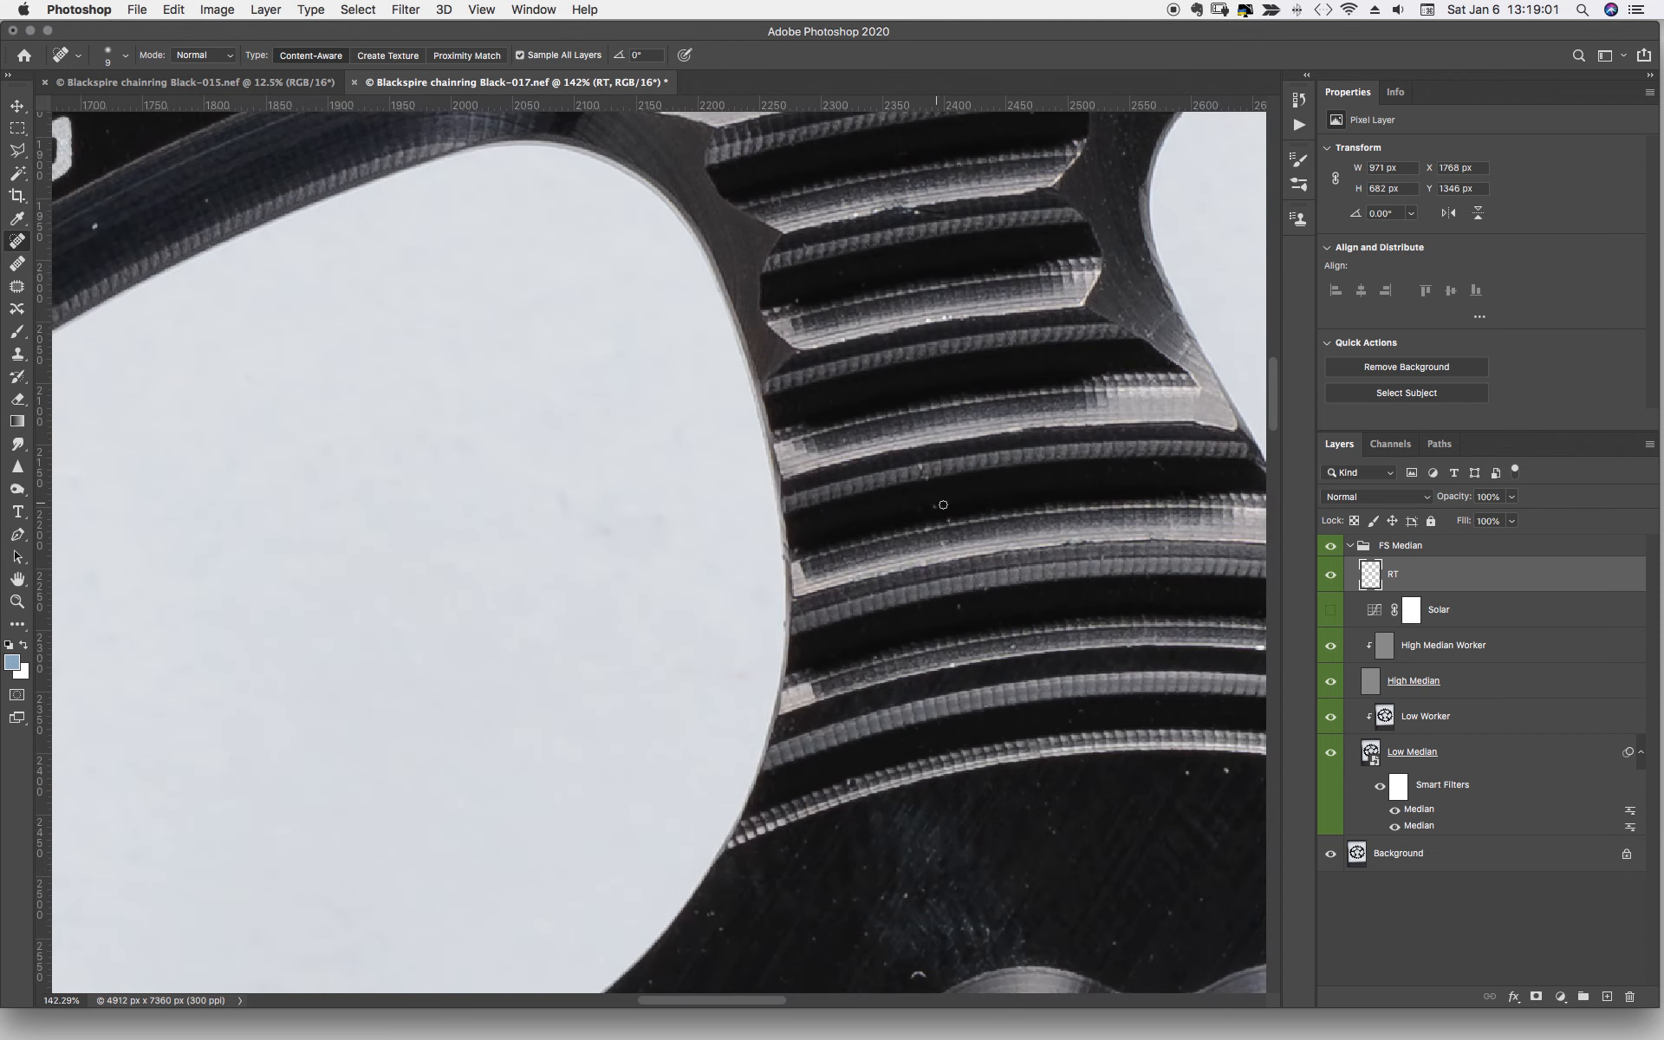
click(943, 505)
click(1187, 773)
click(909, 980)
- Spot-heal the dust specks on the tooth above the BLACKSPIRE lettering and on the black surfaces around the lettering
scroll(732, 919, up, 10)
scroll(732, 919, left, 10)
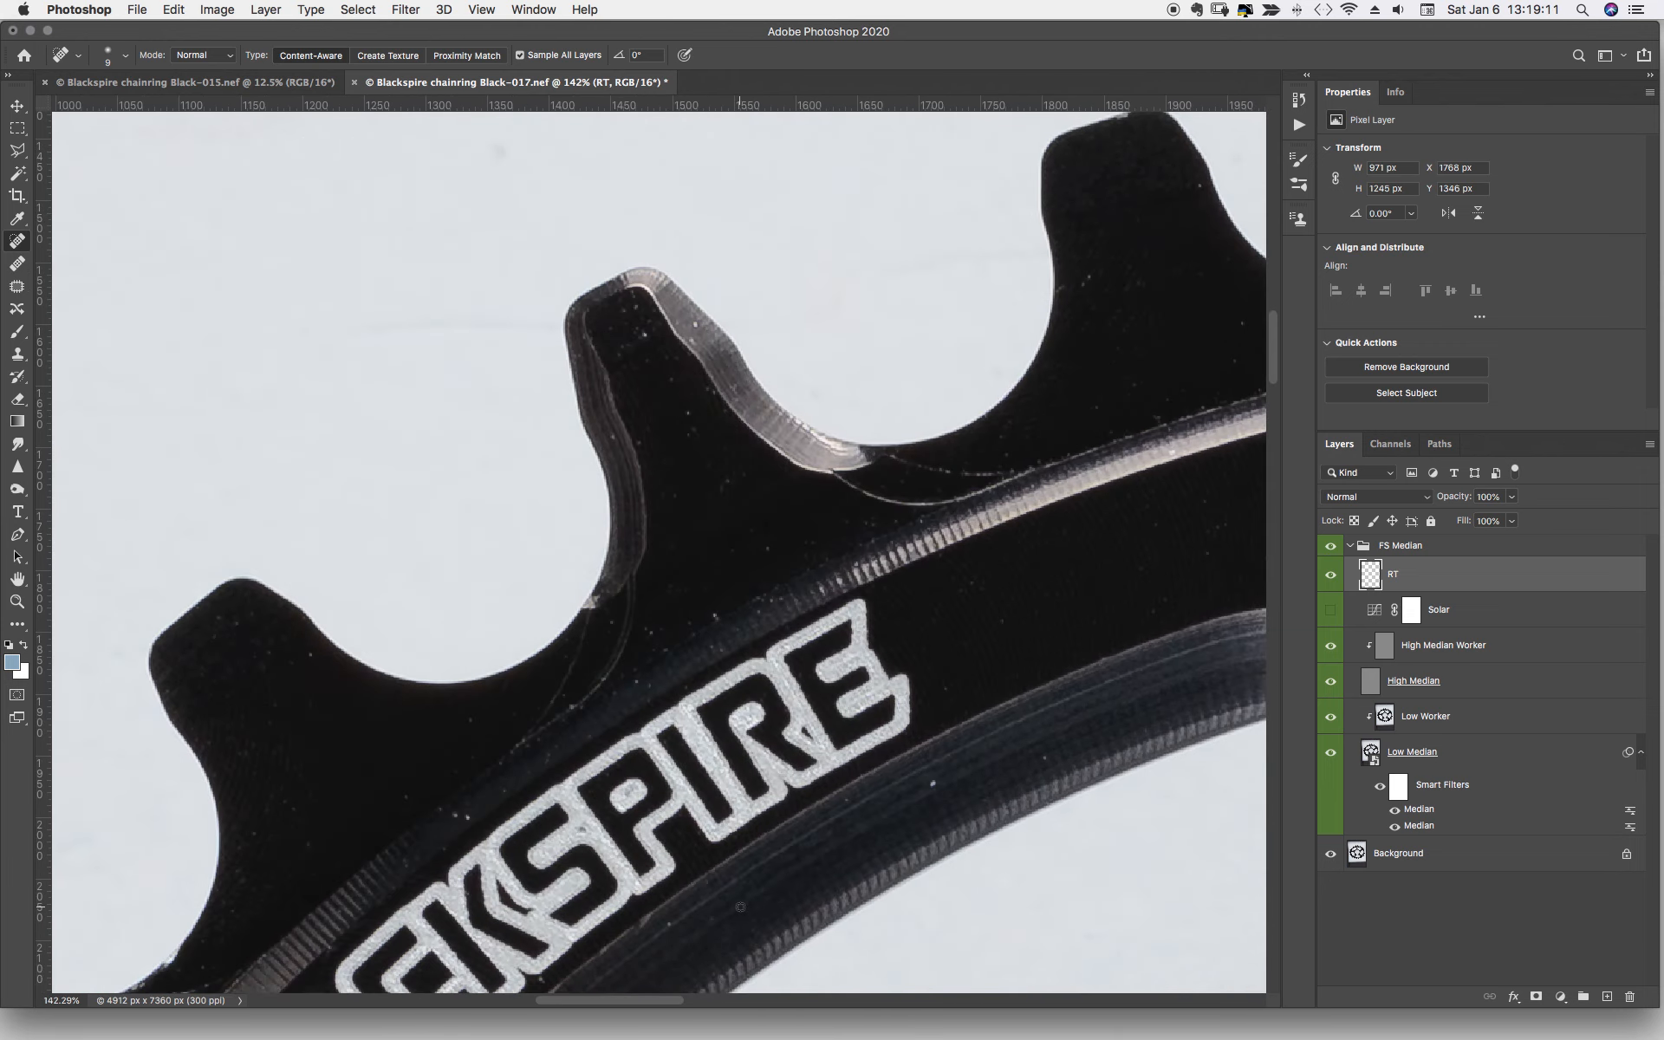
scroll(740, 907, left, 2)
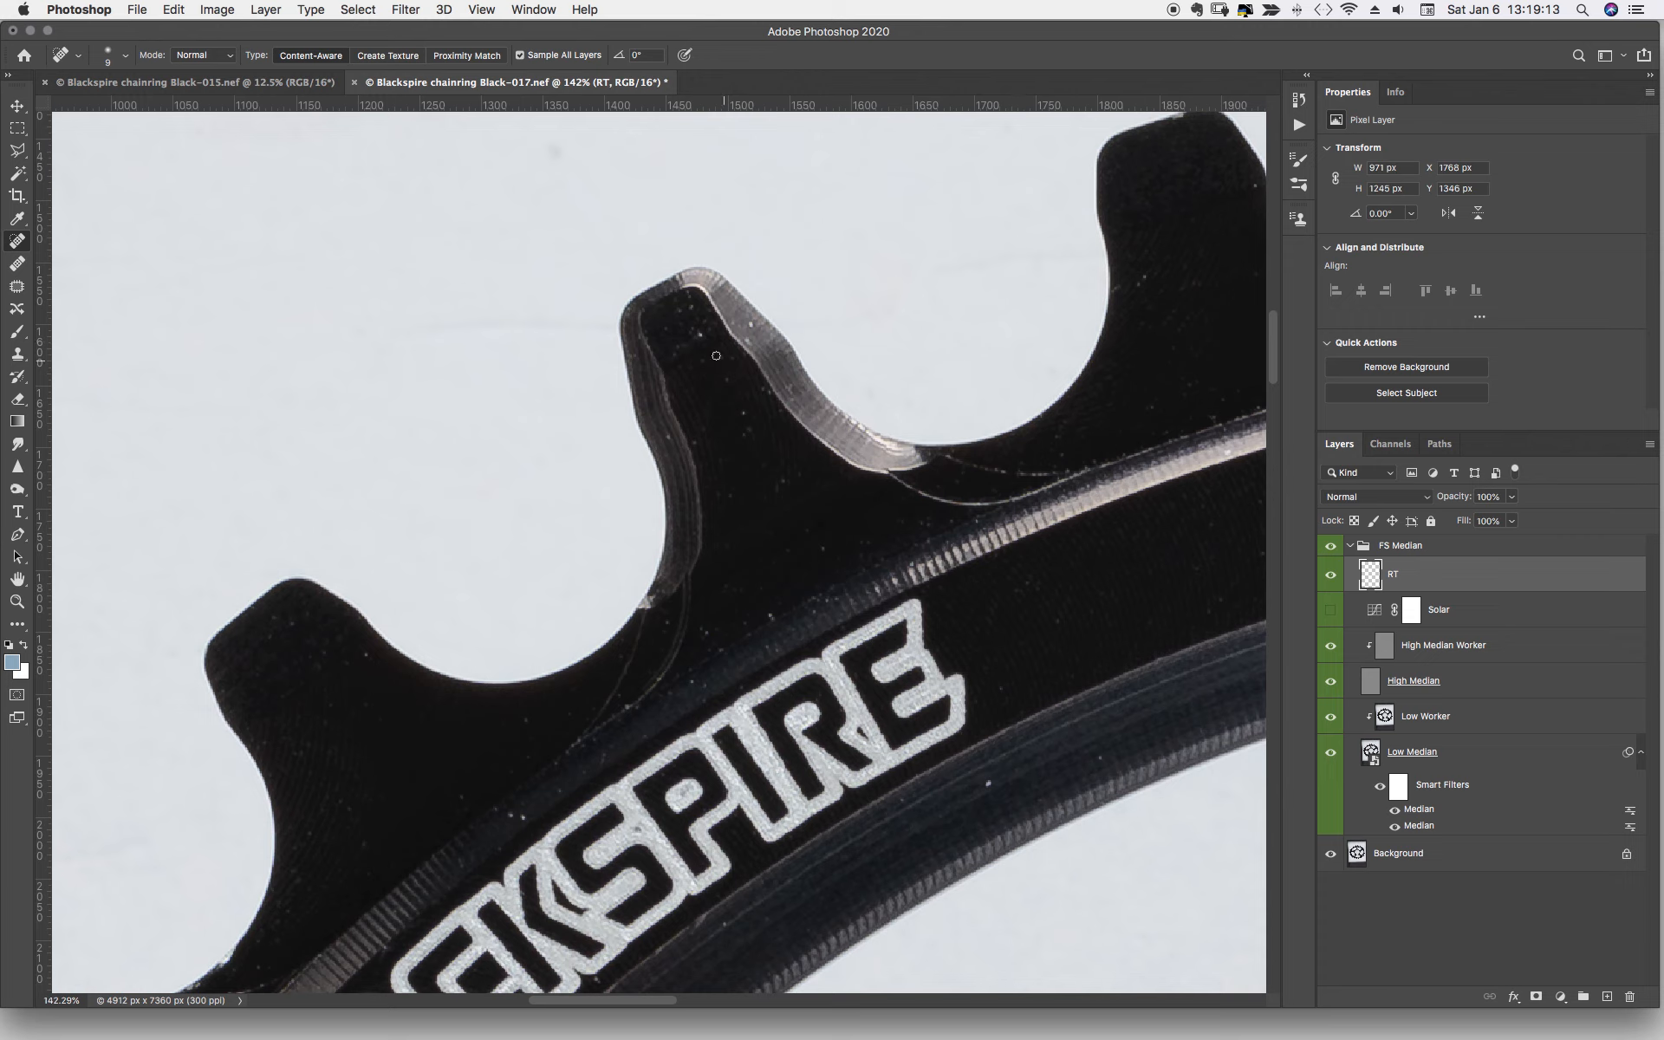
click(702, 335)
click(668, 435)
click(509, 819)
click(989, 785)
- Spot-heal the specks on the teeth and black band around the first letters of BLACKSPIRE
scroll(533, 814, down, 5)
scroll(533, 815, left, 4)
scroll(546, 812, down, 5)
scroll(546, 812, left, 6)
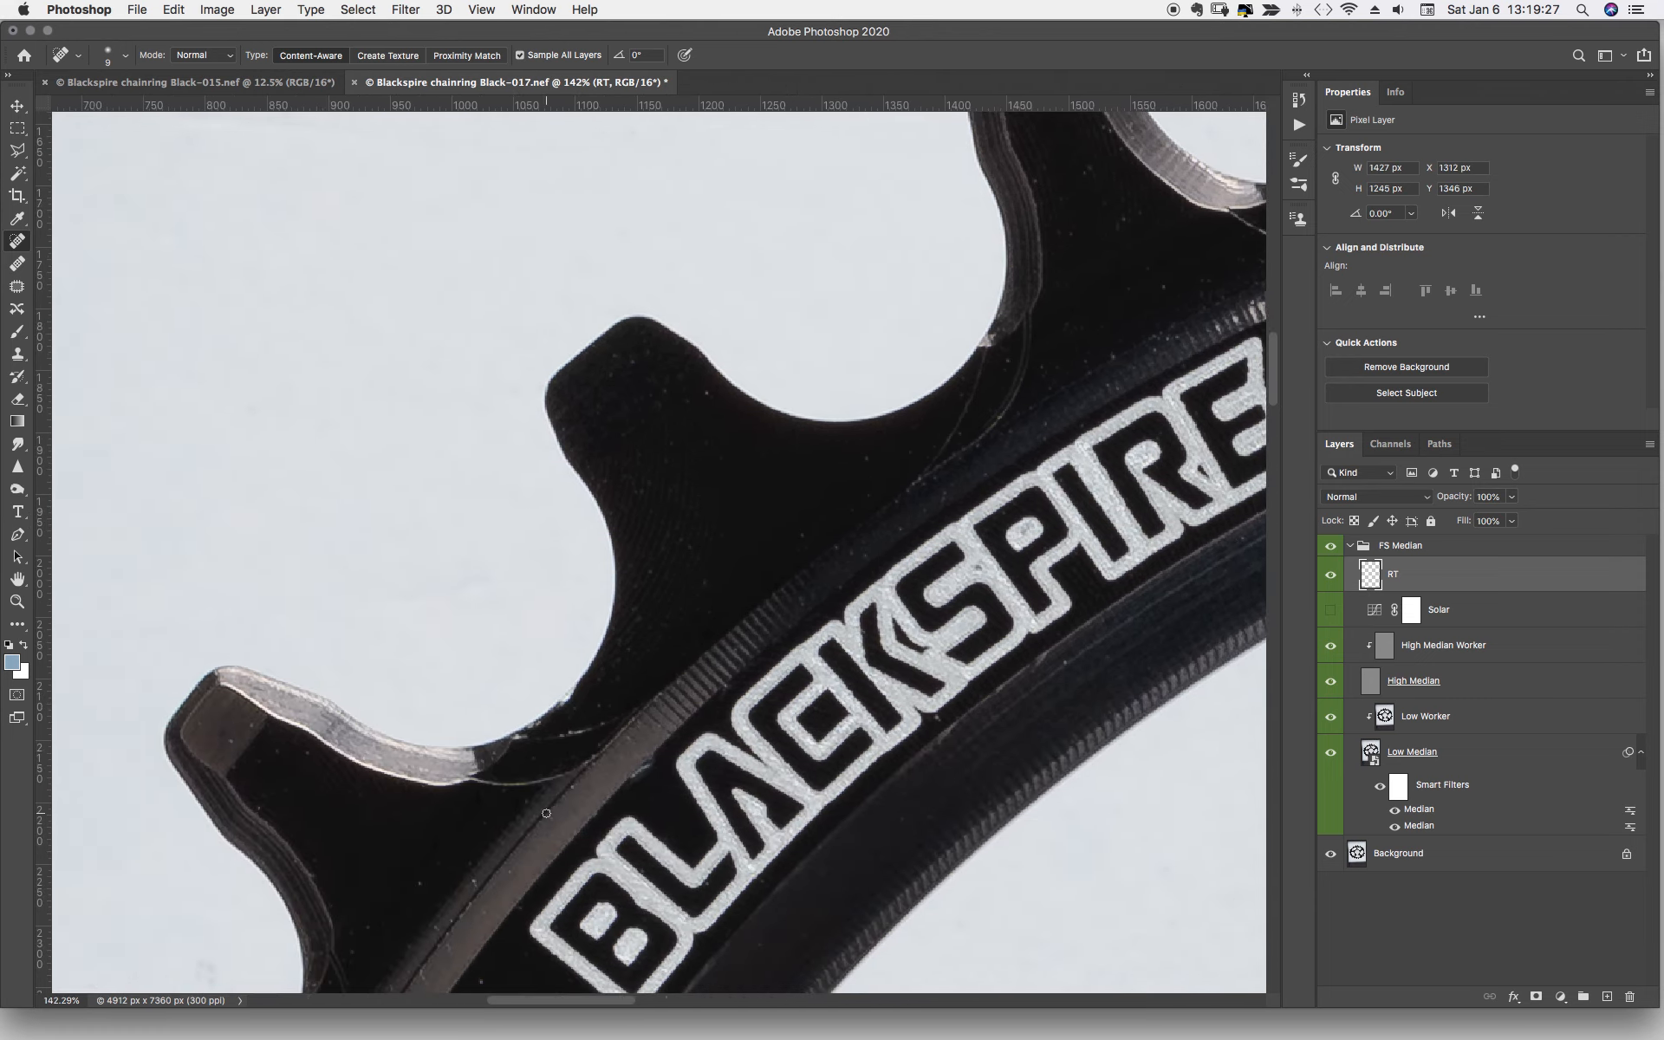
click(676, 559)
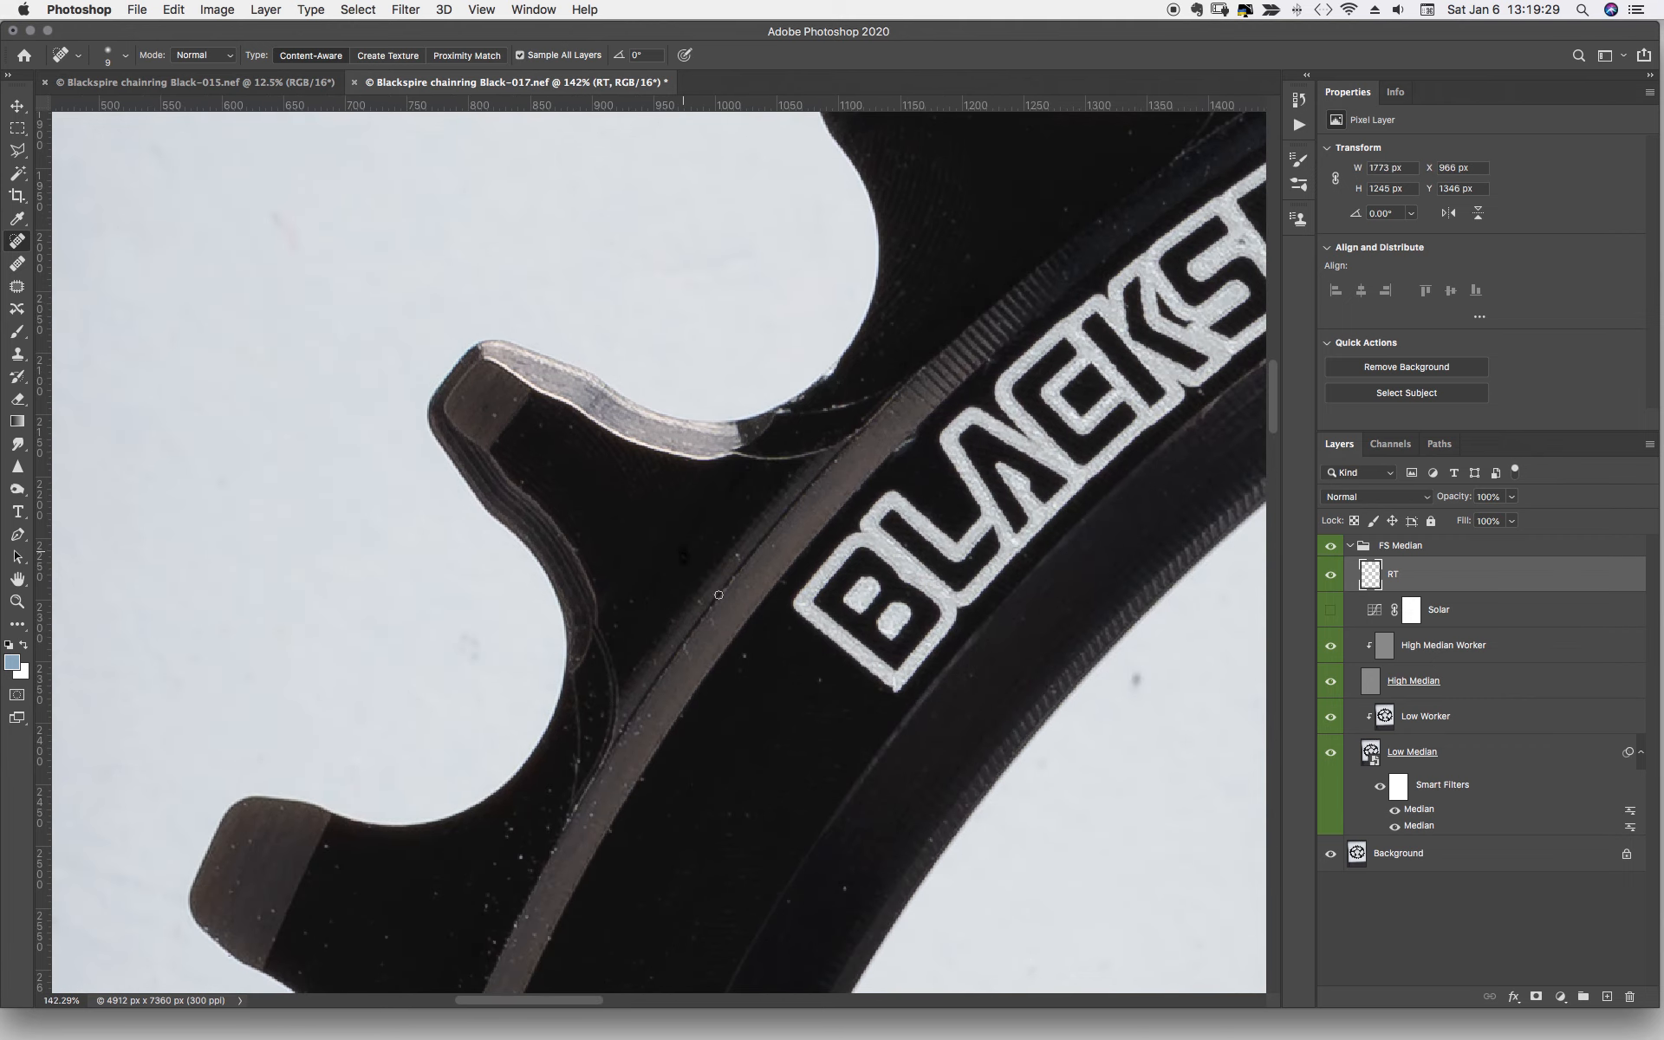
click(745, 654)
click(547, 793)
click(513, 827)
click(521, 858)
click(1136, 680)
- Spot-heal the specks on the wide black surface between the curved ridge and the cutout, below the BLACKSPIRE lettering
scroll(860, 733, down, 10)
scroll(859, 733, left, 3)
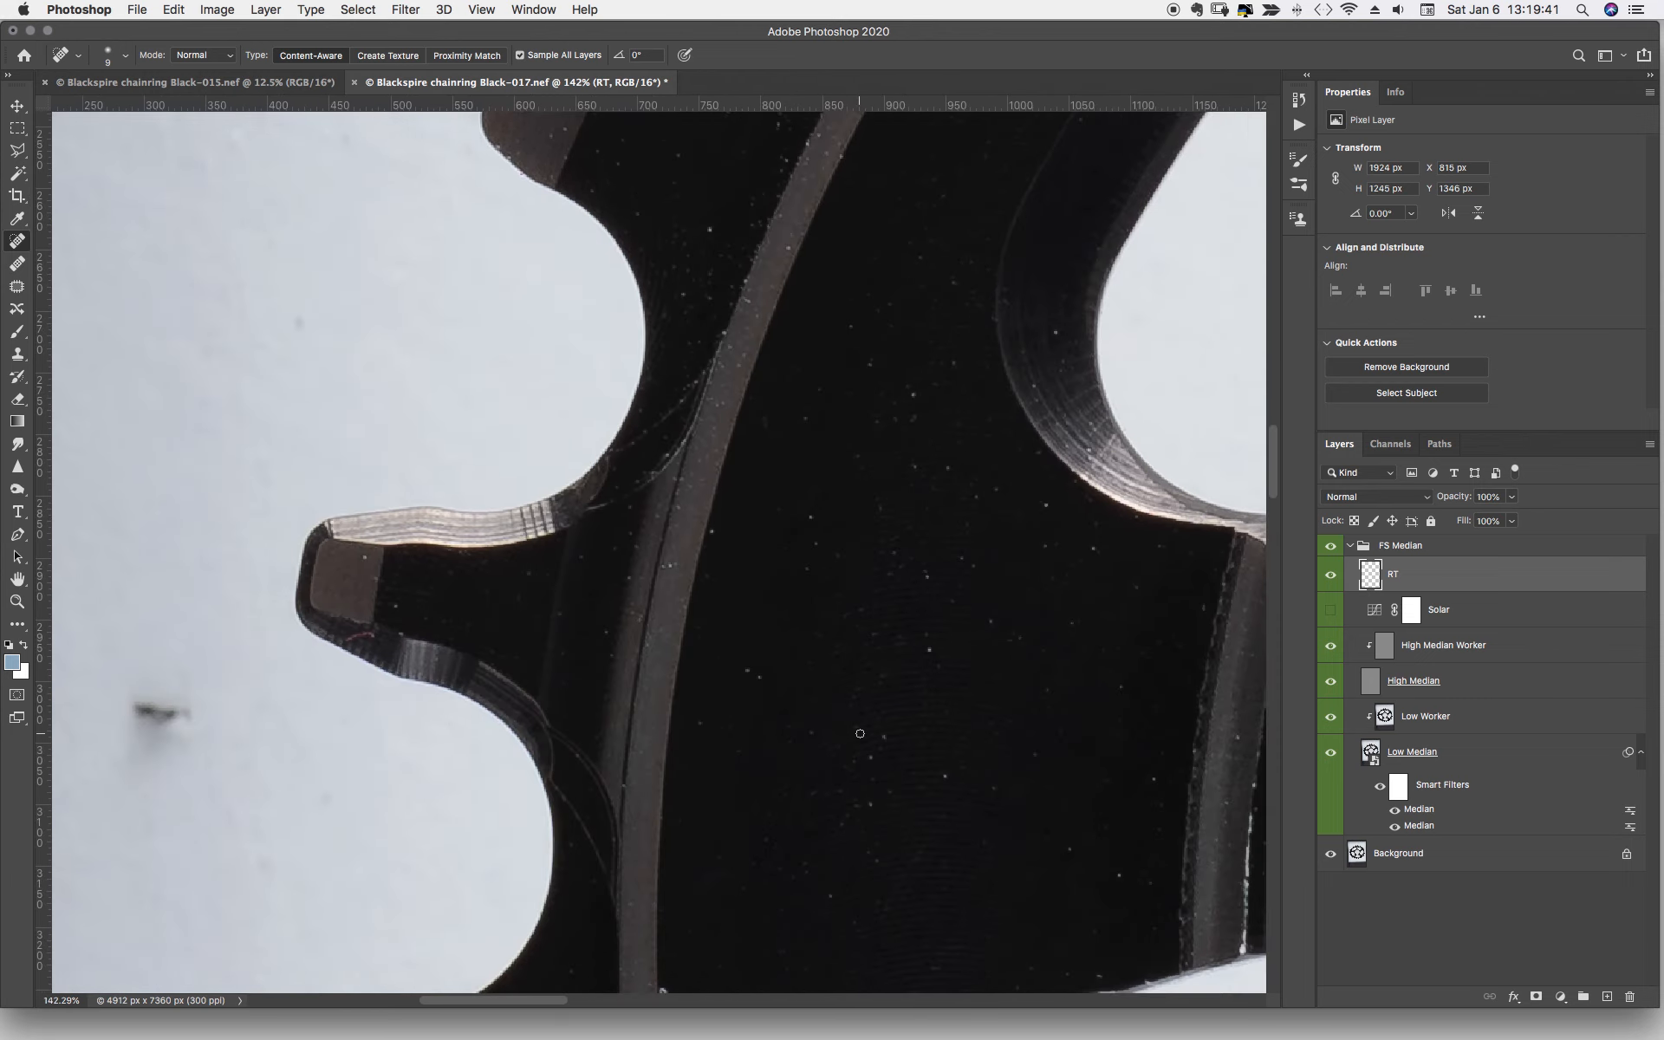
click(930, 580)
click(713, 532)
click(759, 677)
click(747, 670)
click(1092, 551)
click(1142, 587)
- Select the Low Worker layer and set up the Mixer Brush at size 50 for the smudge on the white background
click(1532, 656)
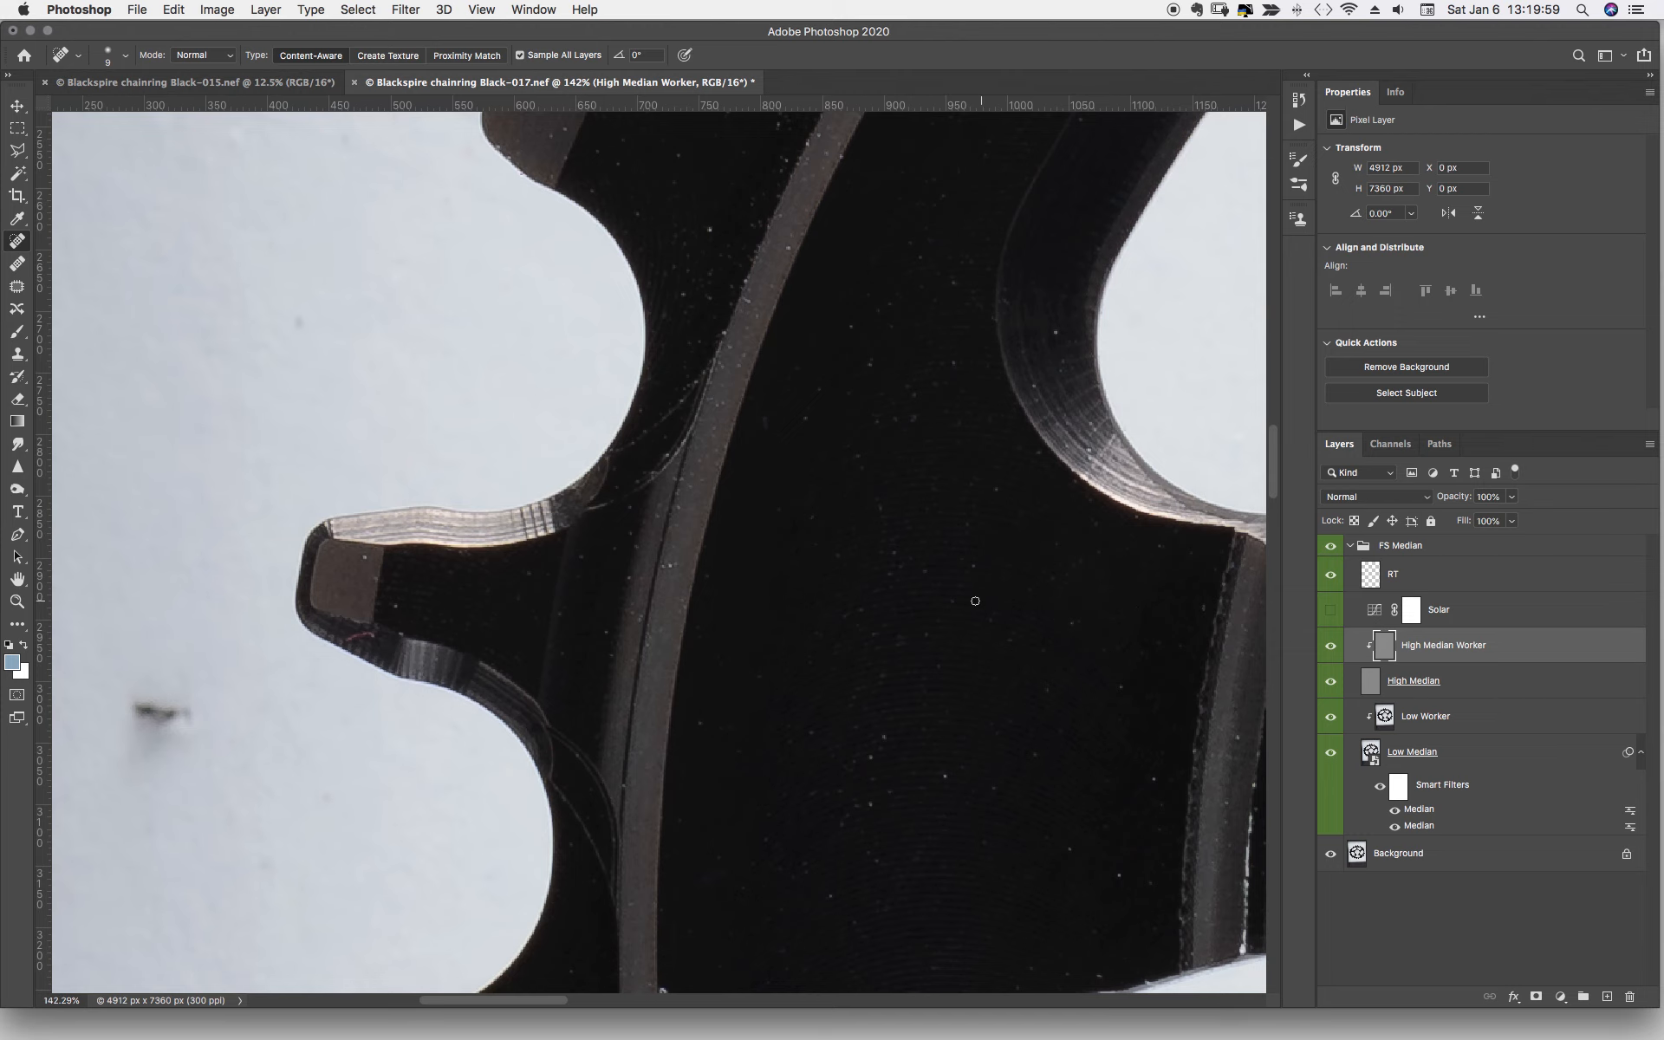
scroll(975, 600, down, 10)
scroll(975, 601, left, 8)
scroll(974, 600, up, 5)
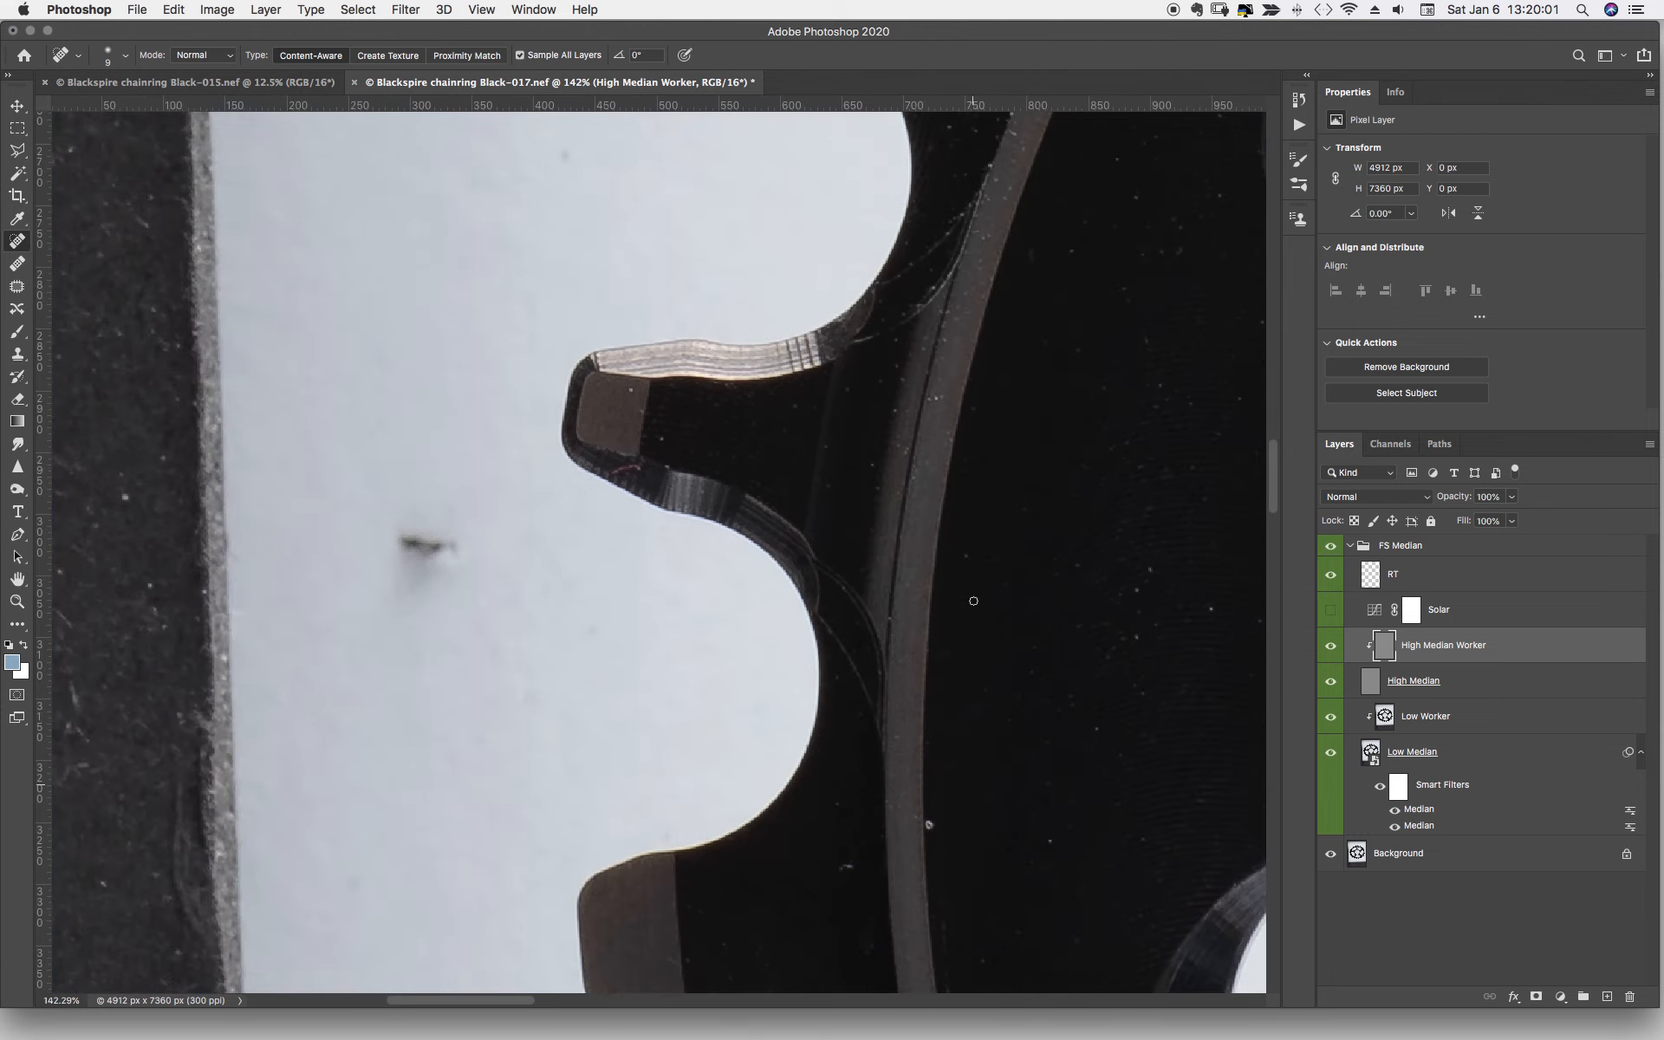
scroll(974, 601, left, 5)
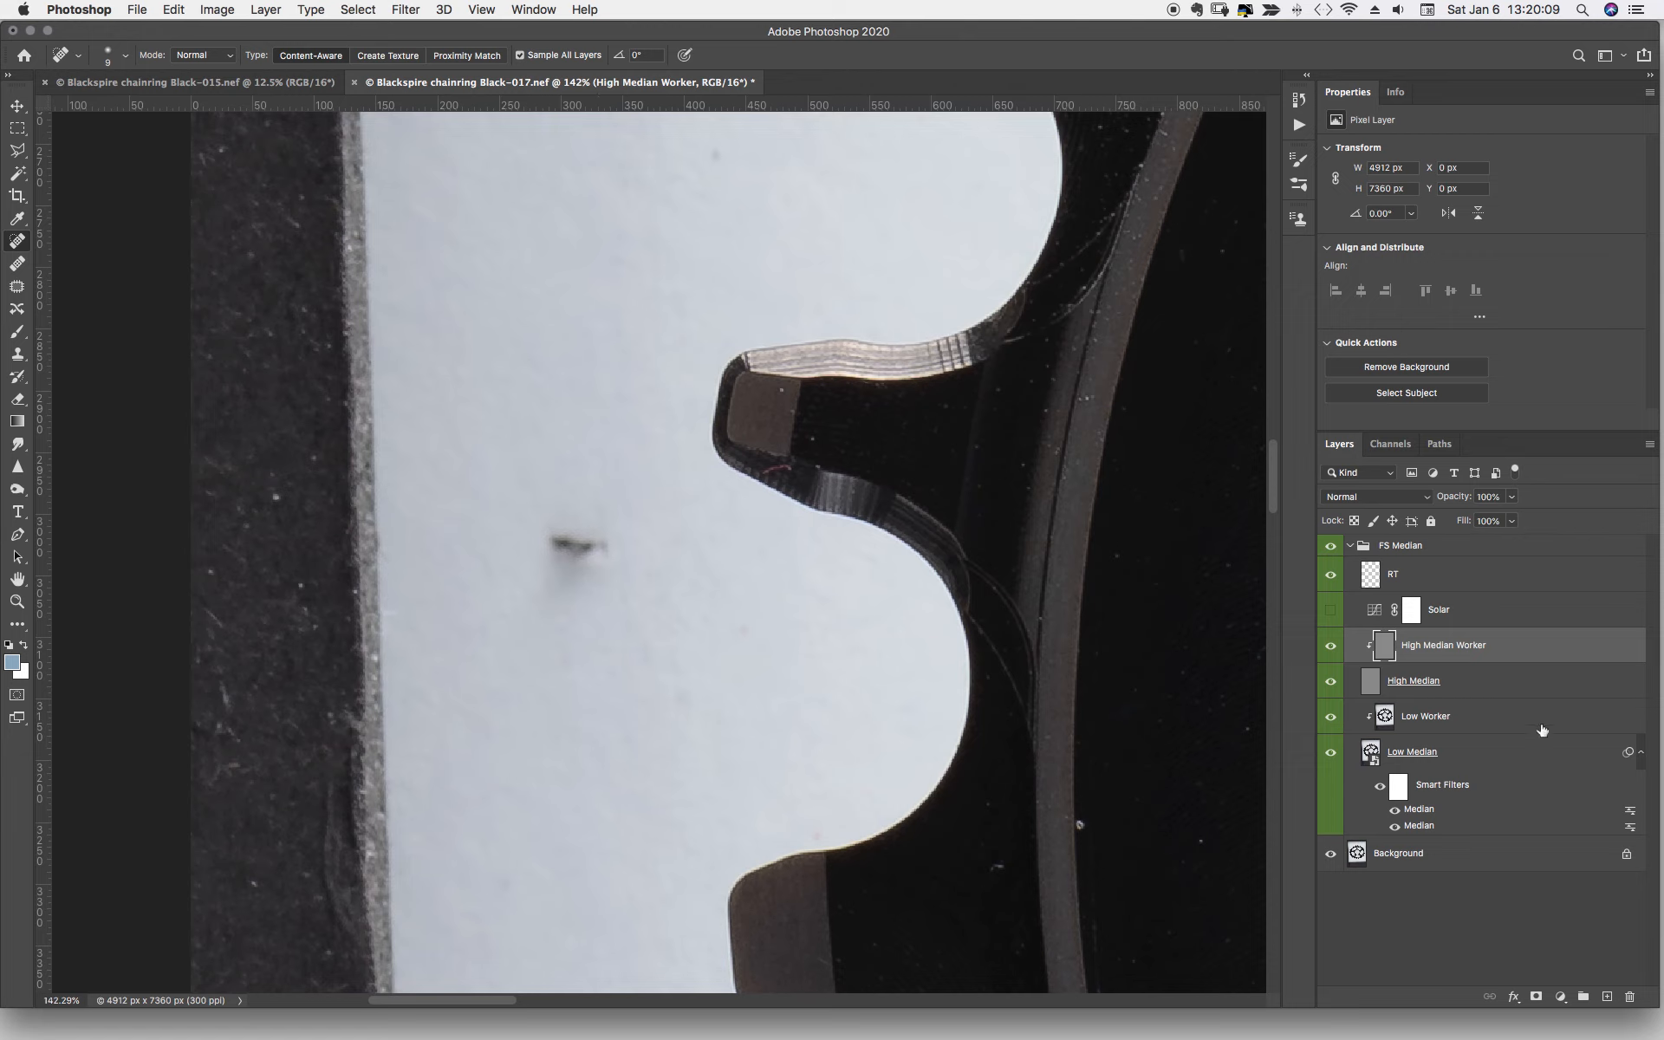
click(1482, 719)
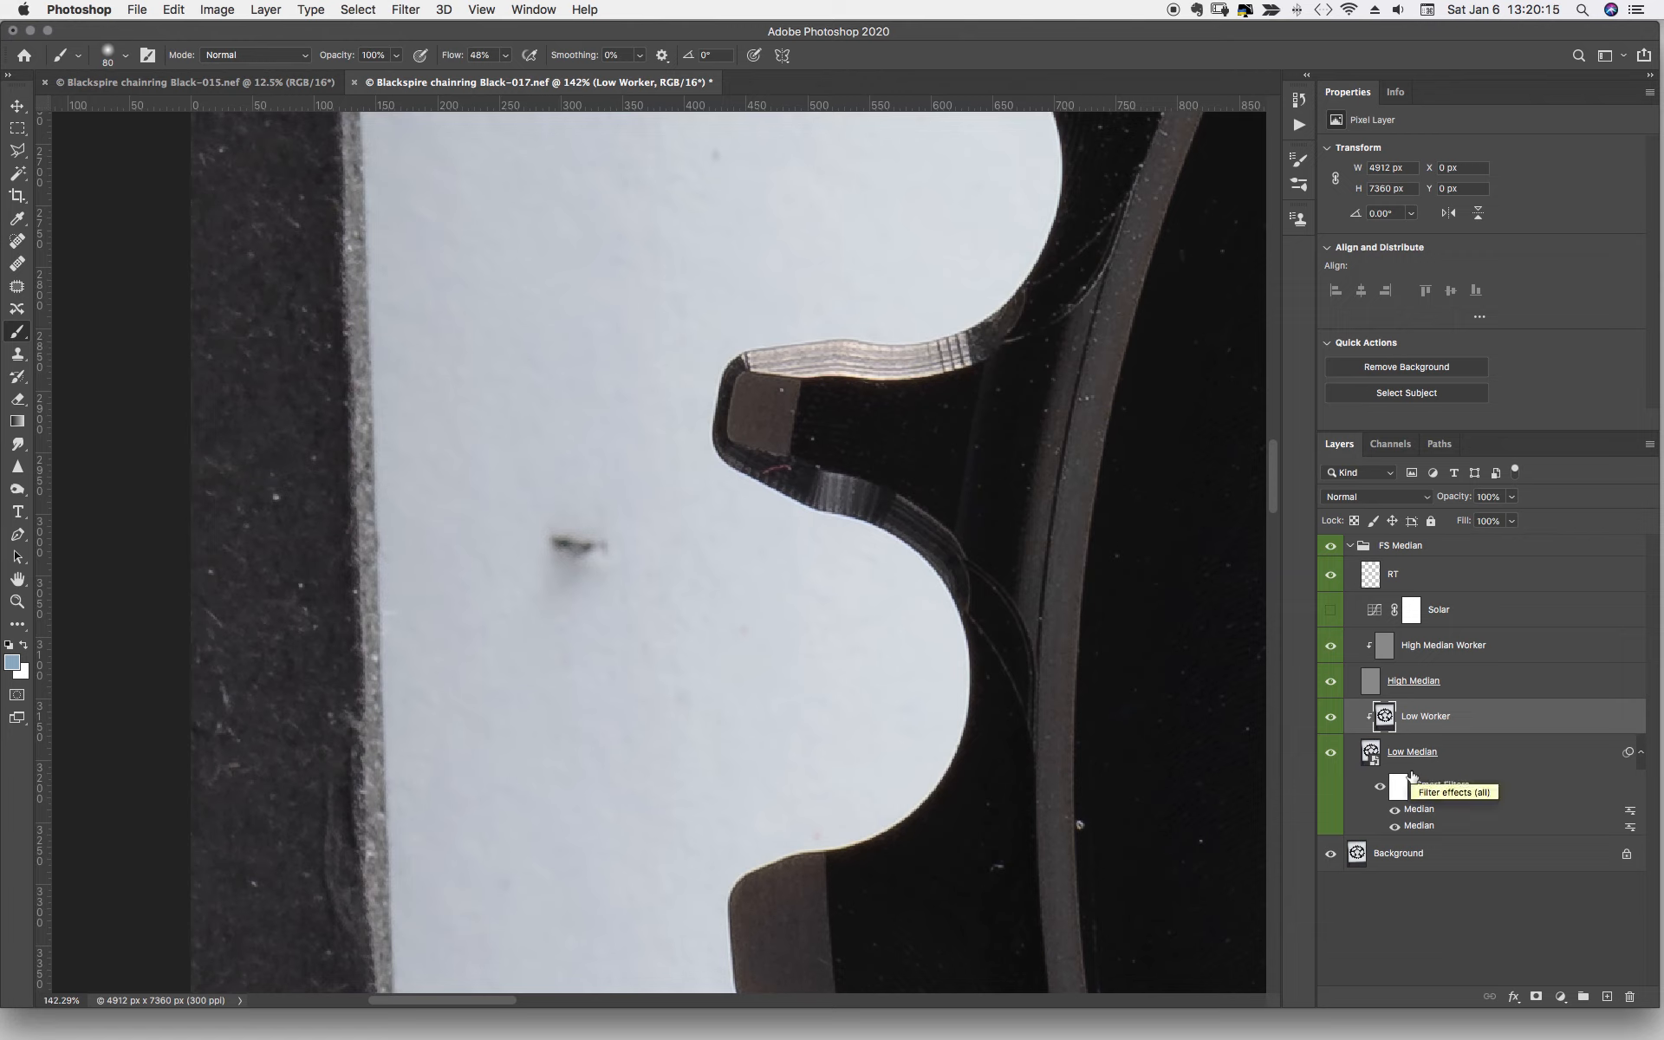
key(shift+b)
key(shift+b)
key(shift+b)
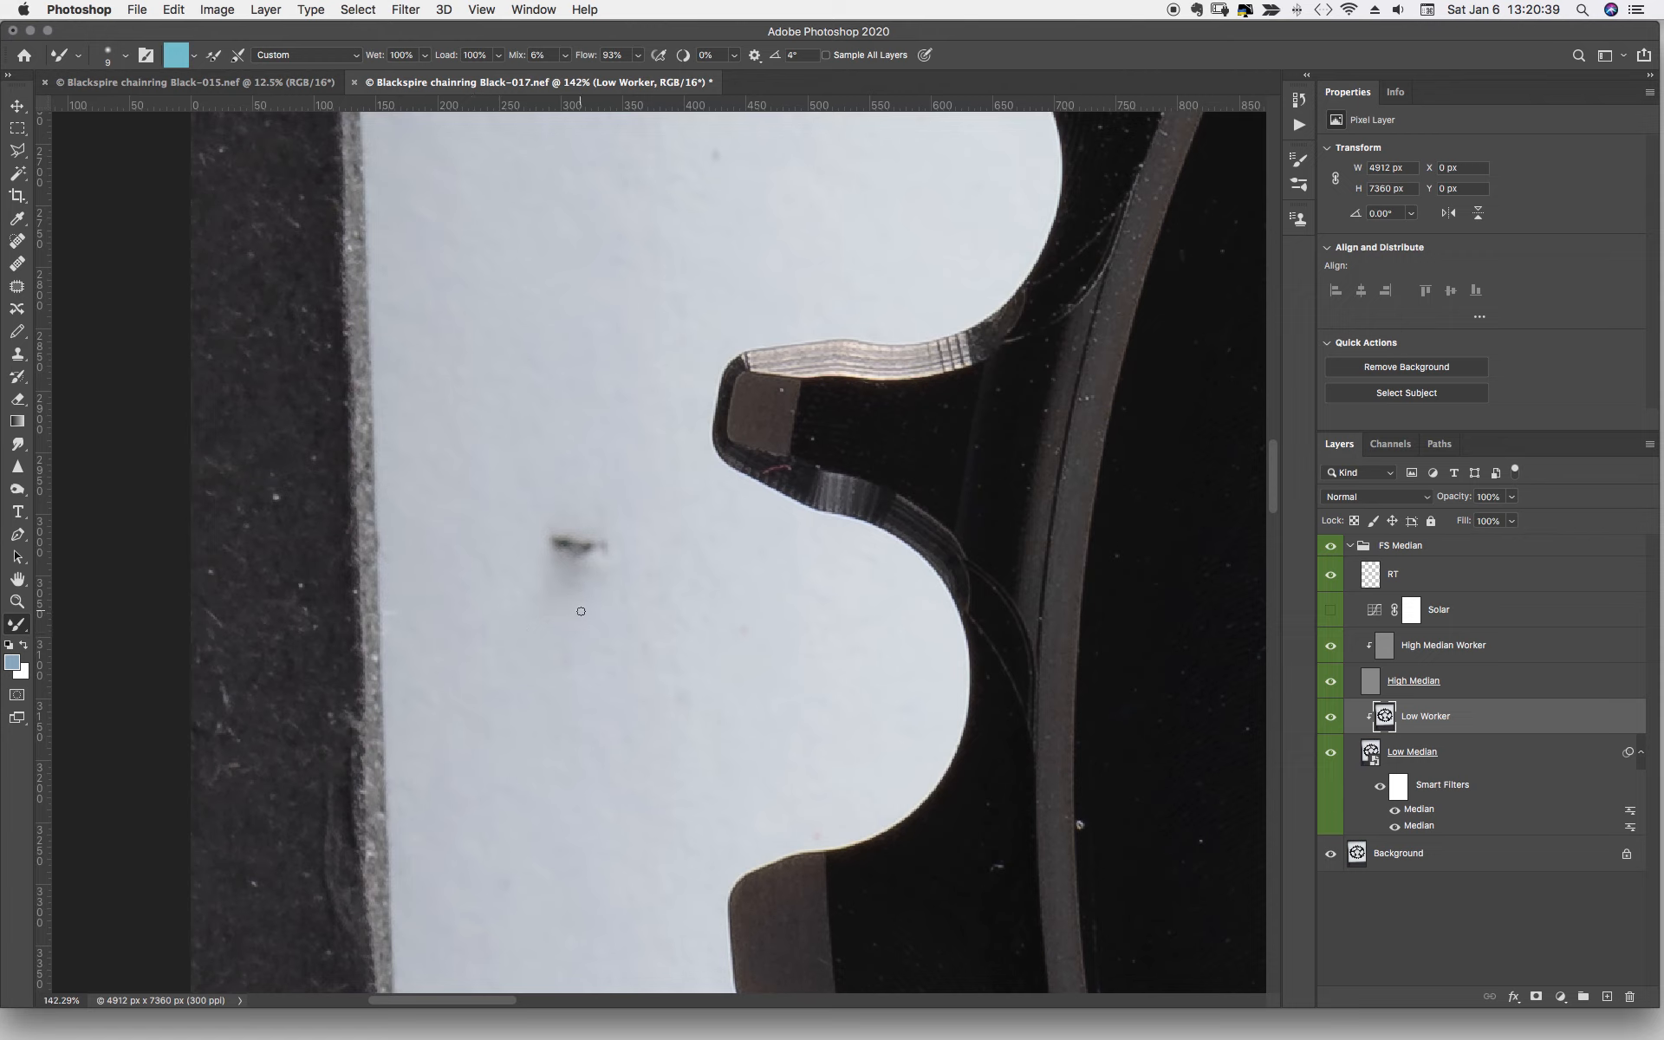
key(bracketright)
key(bracketright)
key(bracketright)
key(bracketright)
key(bracketright)
key(bracketright)
key(bracketright)
drag(579, 56, 579, 58)
key(bracketright)
- Blend away the dark smudge beside the tooth with the Mixer Brush, using colours sampled from the surrounding white background
alt+click(555, 458)
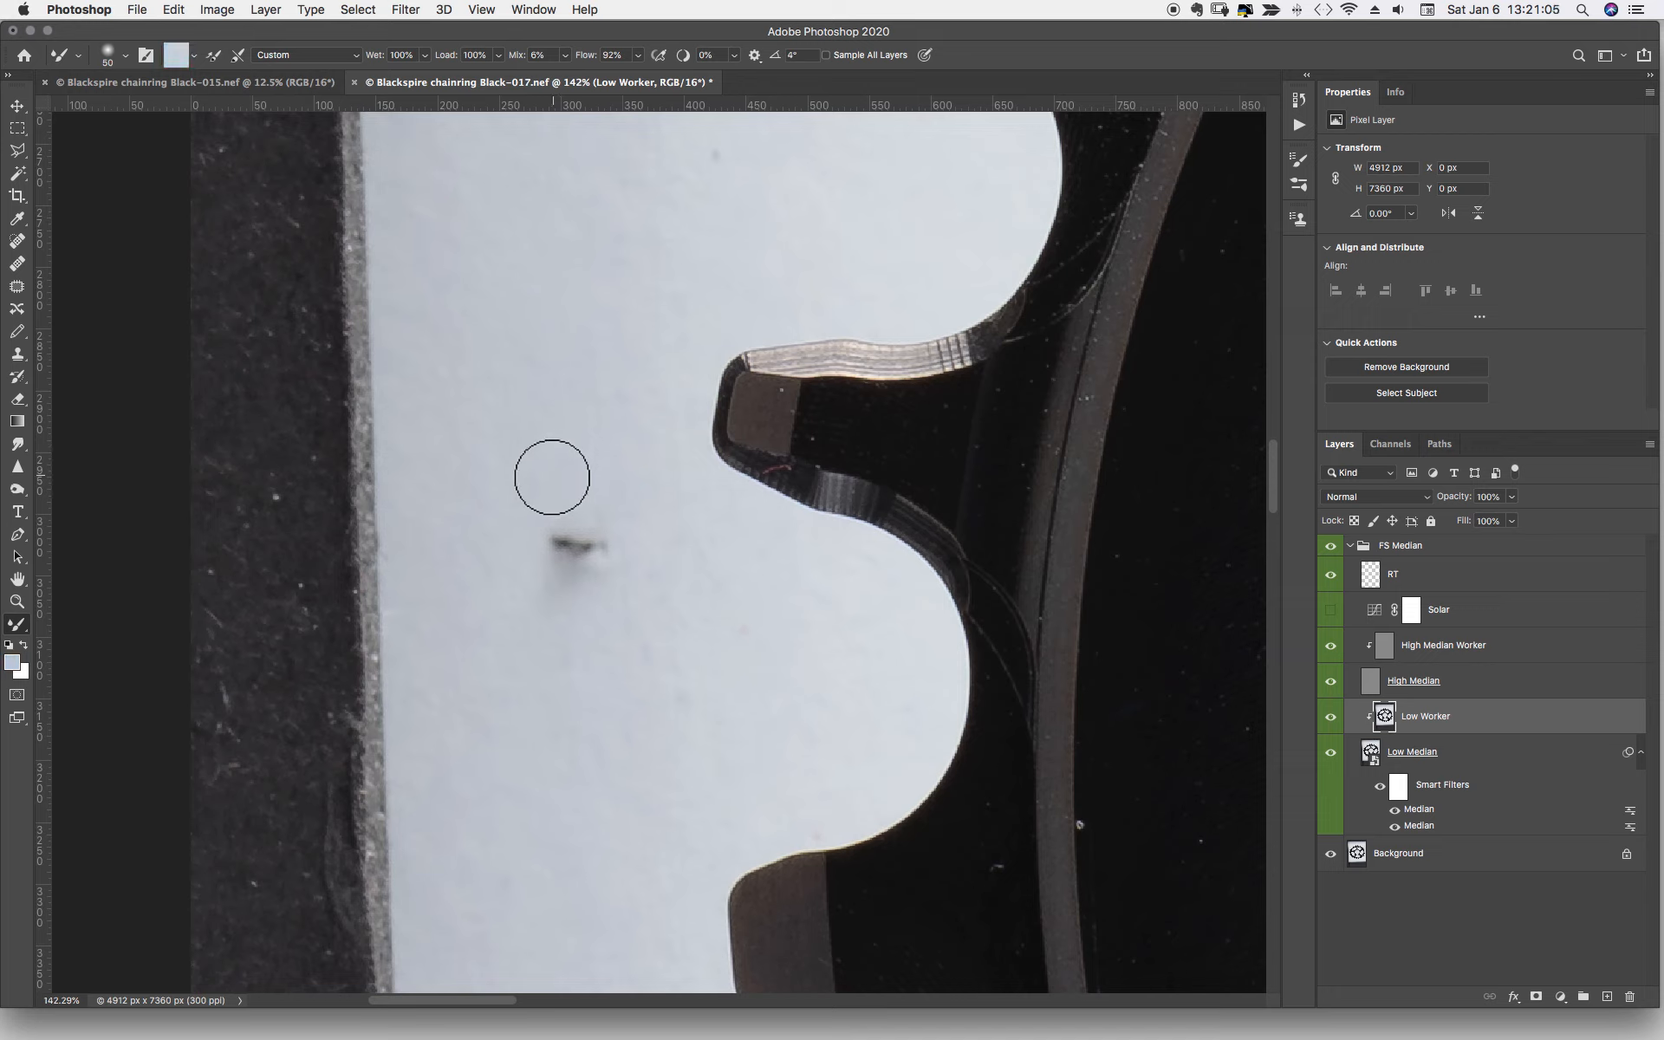
mouse_move(558, 531)
mouse_down()
mouse_move(549, 546)
mouse_move(575, 576)
mouse_up()
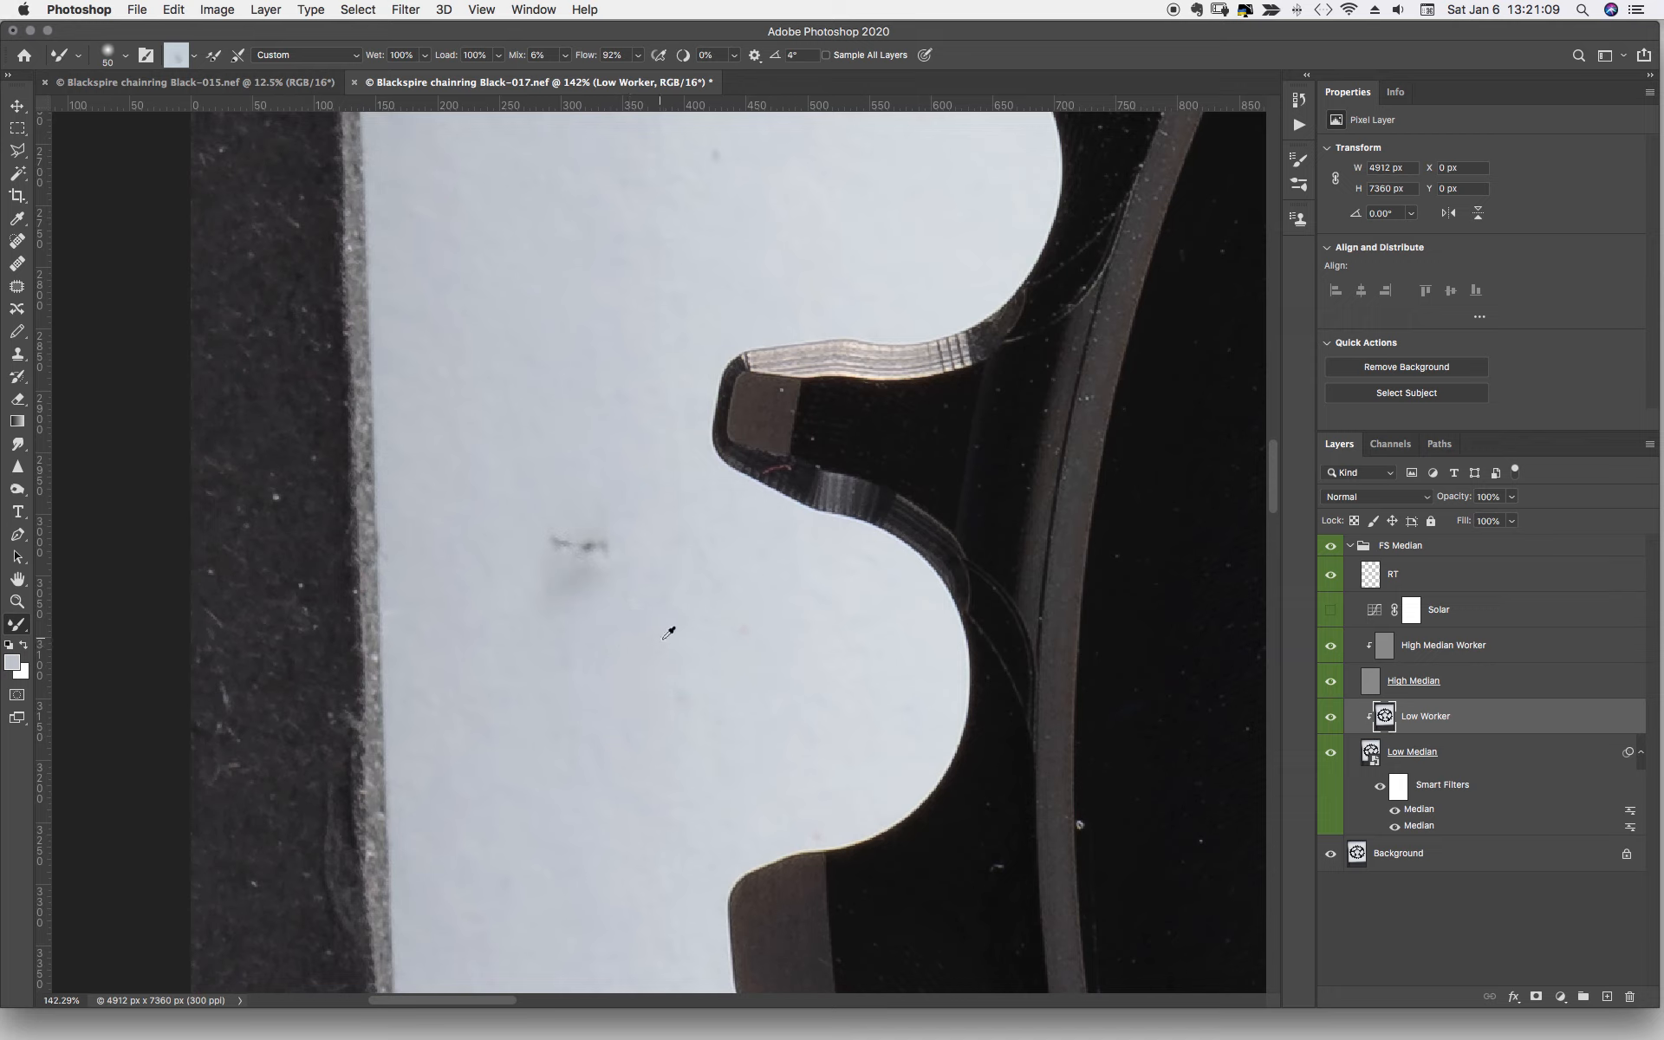
alt+click(663, 628)
mouse_move(572, 553)
mouse_down()
mouse_move(578, 589)
mouse_move(532, 581)
mouse_move(472, 467)
mouse_move(624, 561)
mouse_up()
alt+click(450, 465)
alt+click(673, 639)
alt+click(679, 587)
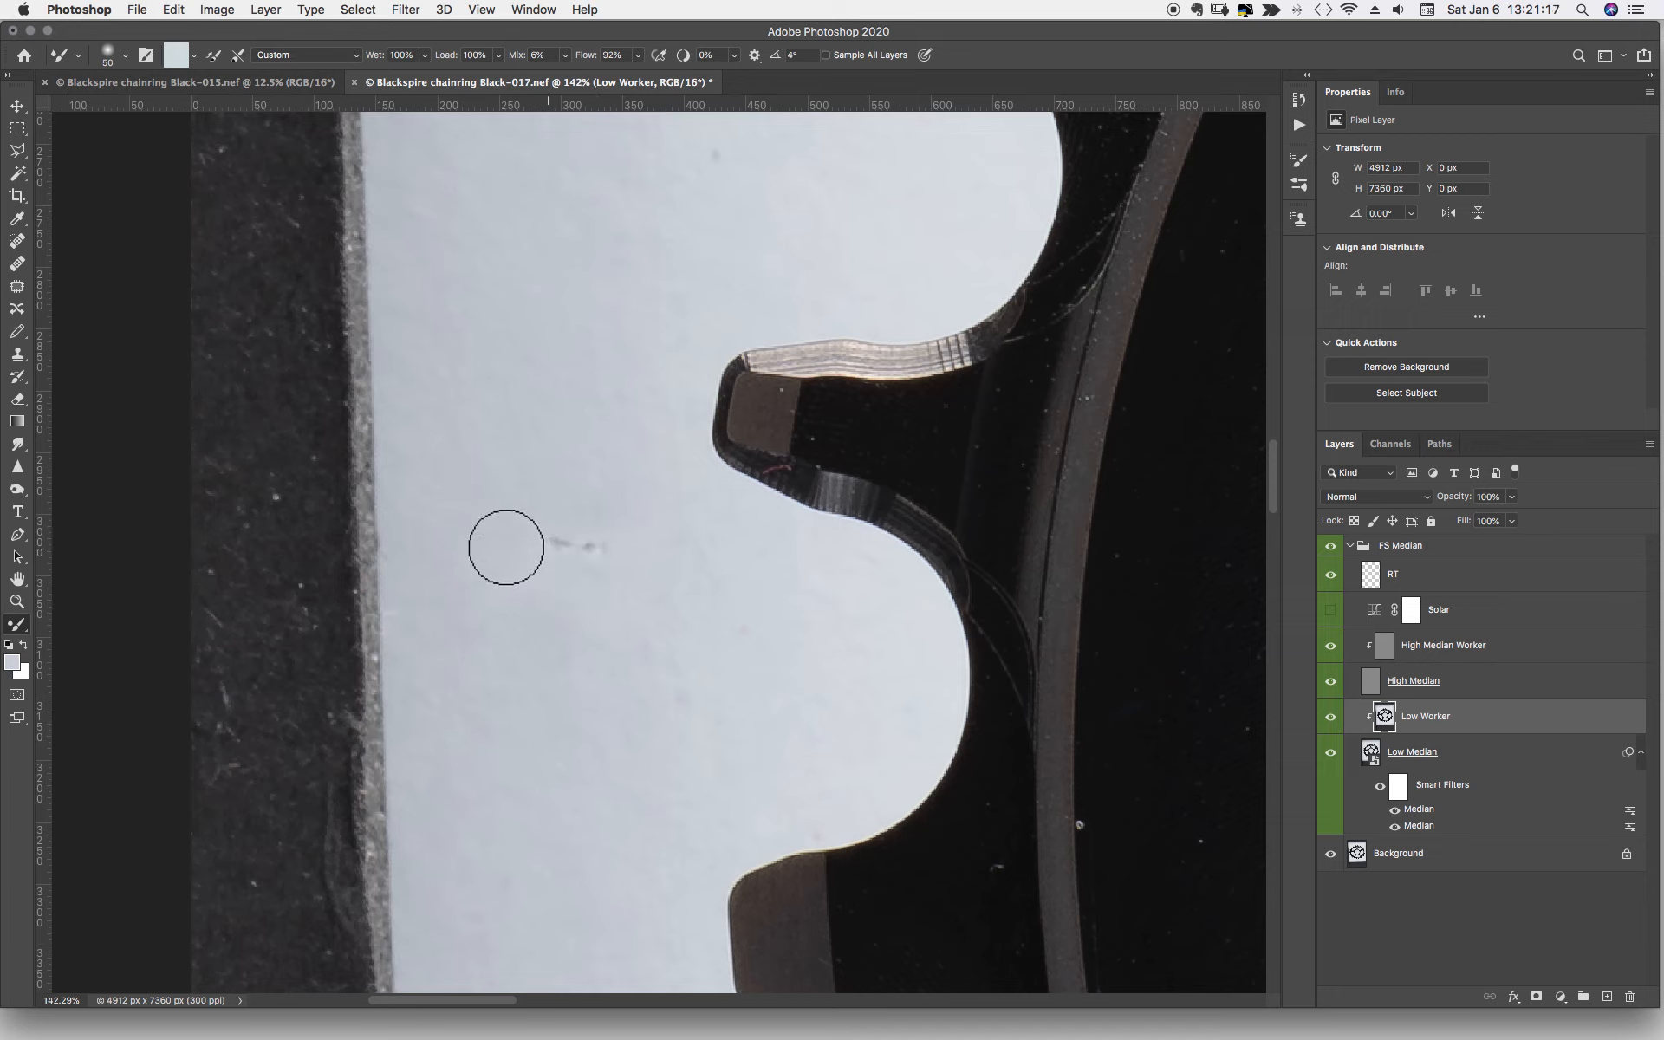
alt+click(461, 473)
mouse_move(596, 642)
mouse_down()
mouse_move(557, 557)
mouse_move(624, 602)
mouse_move(609, 621)
mouse_move(585, 553)
mouse_up()
alt+click(486, 464)
mouse_move(502, 510)
mouse_down()
mouse_move(560, 554)
mouse_move(614, 559)
mouse_move(694, 606)
mouse_move(608, 596)
mouse_move(633, 606)
mouse_move(539, 544)
mouse_move(604, 578)
mouse_up()
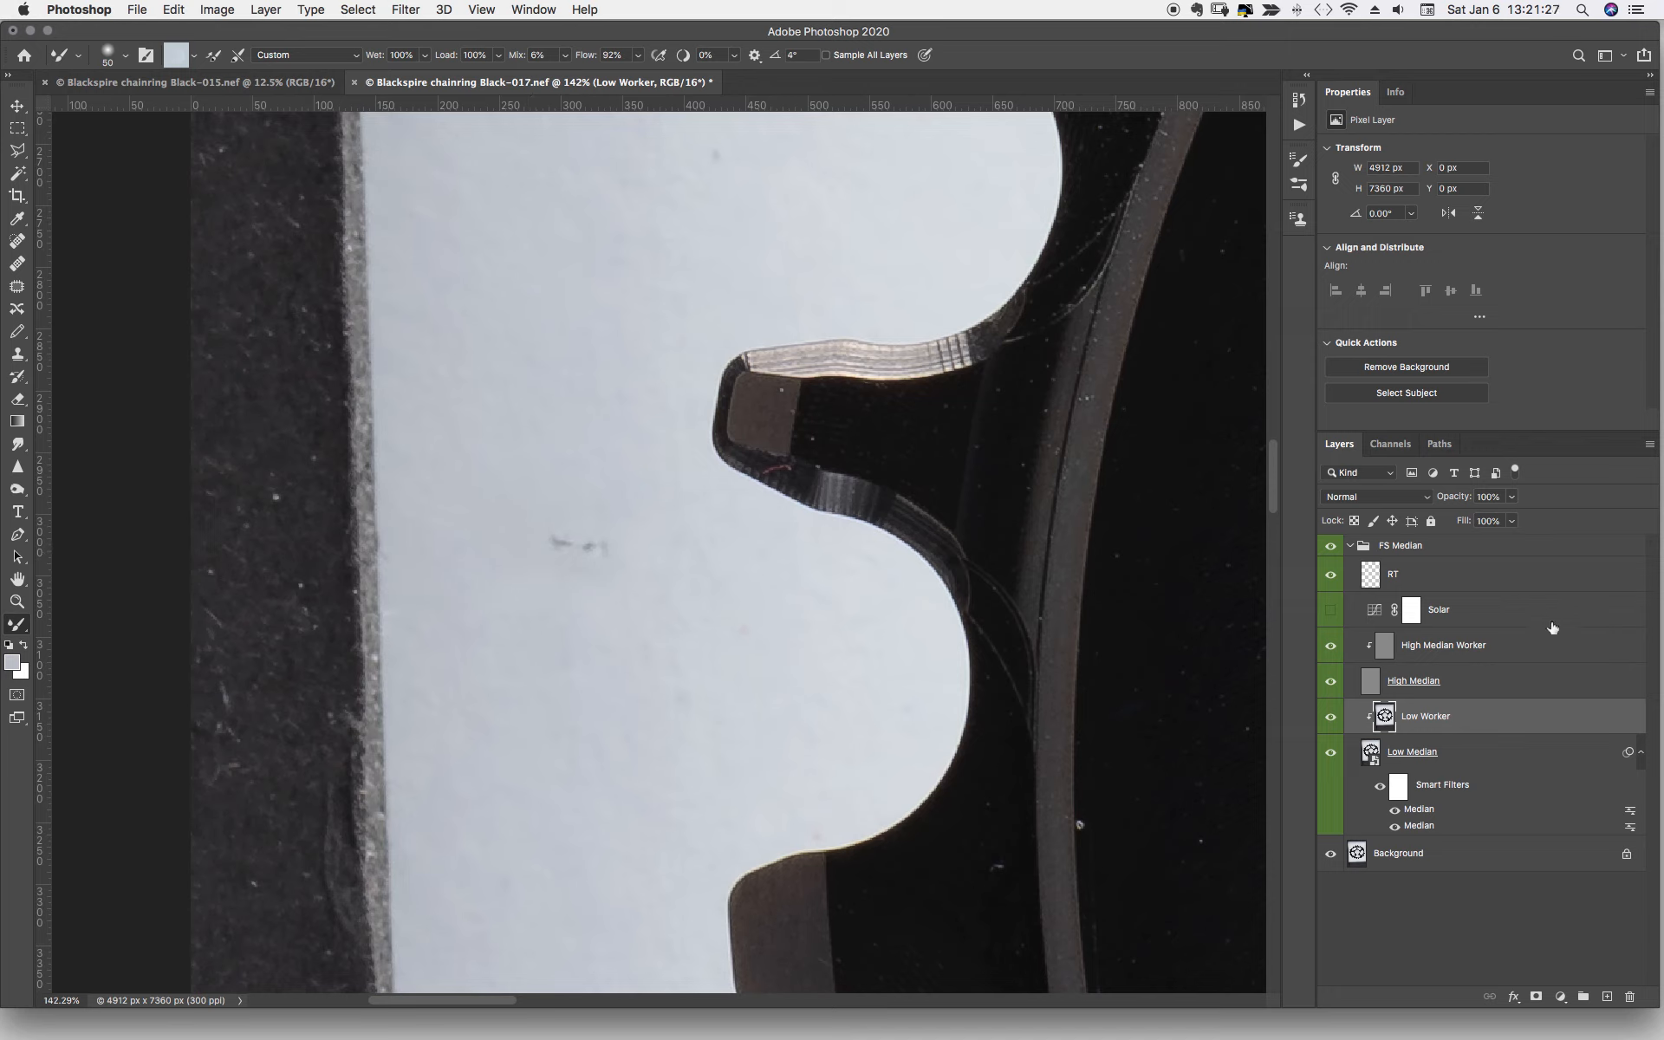
- Choose the Clone Stamp on the High Median Worker layer, release that layer's clipping mask and show the Solar layer
click(1516, 650)
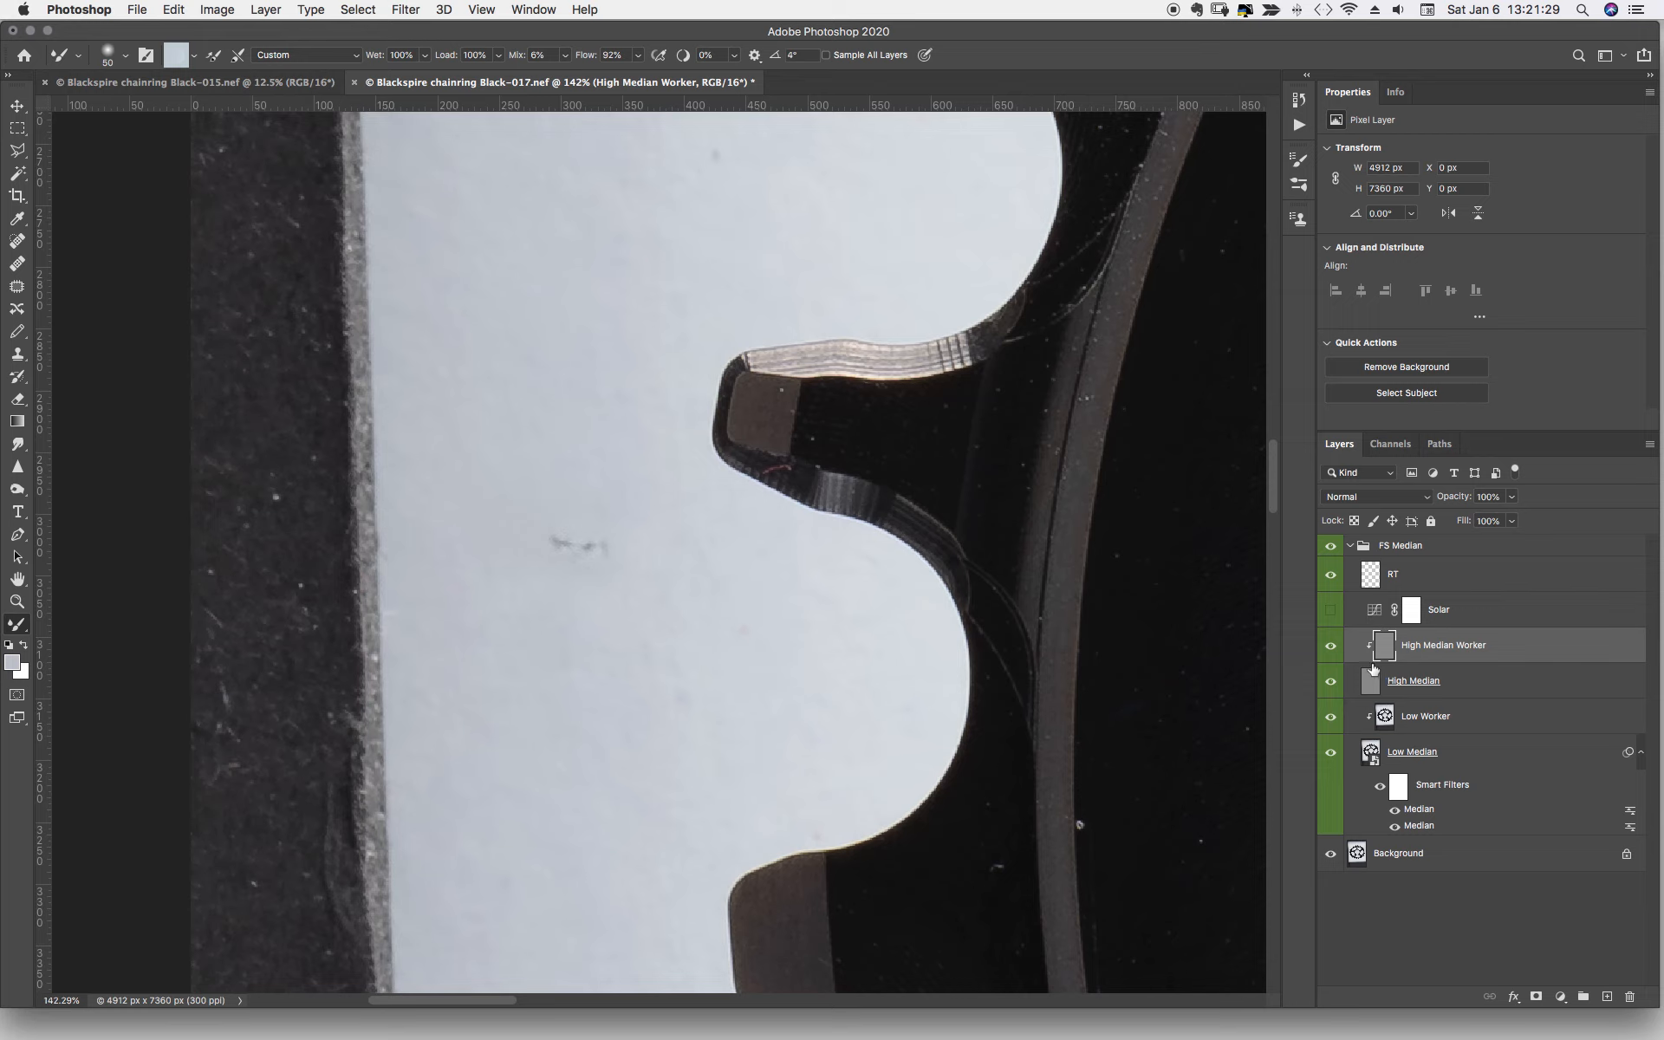
key(s)
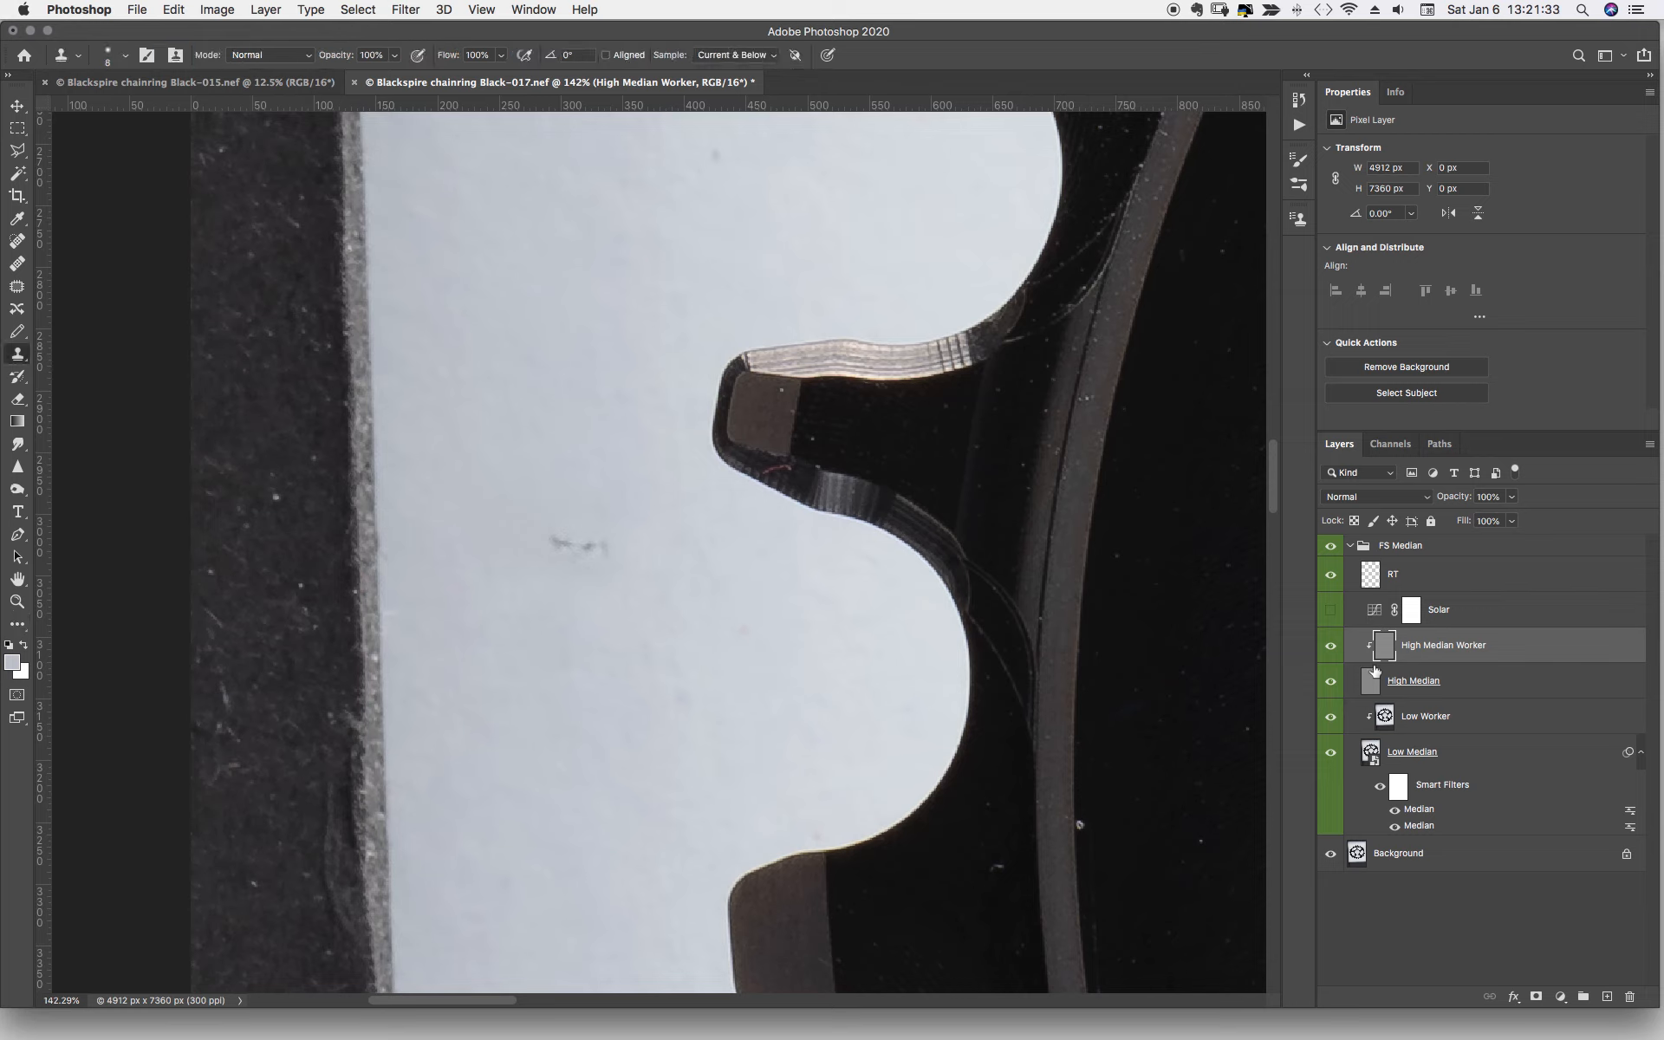
alt+click(1368, 657)
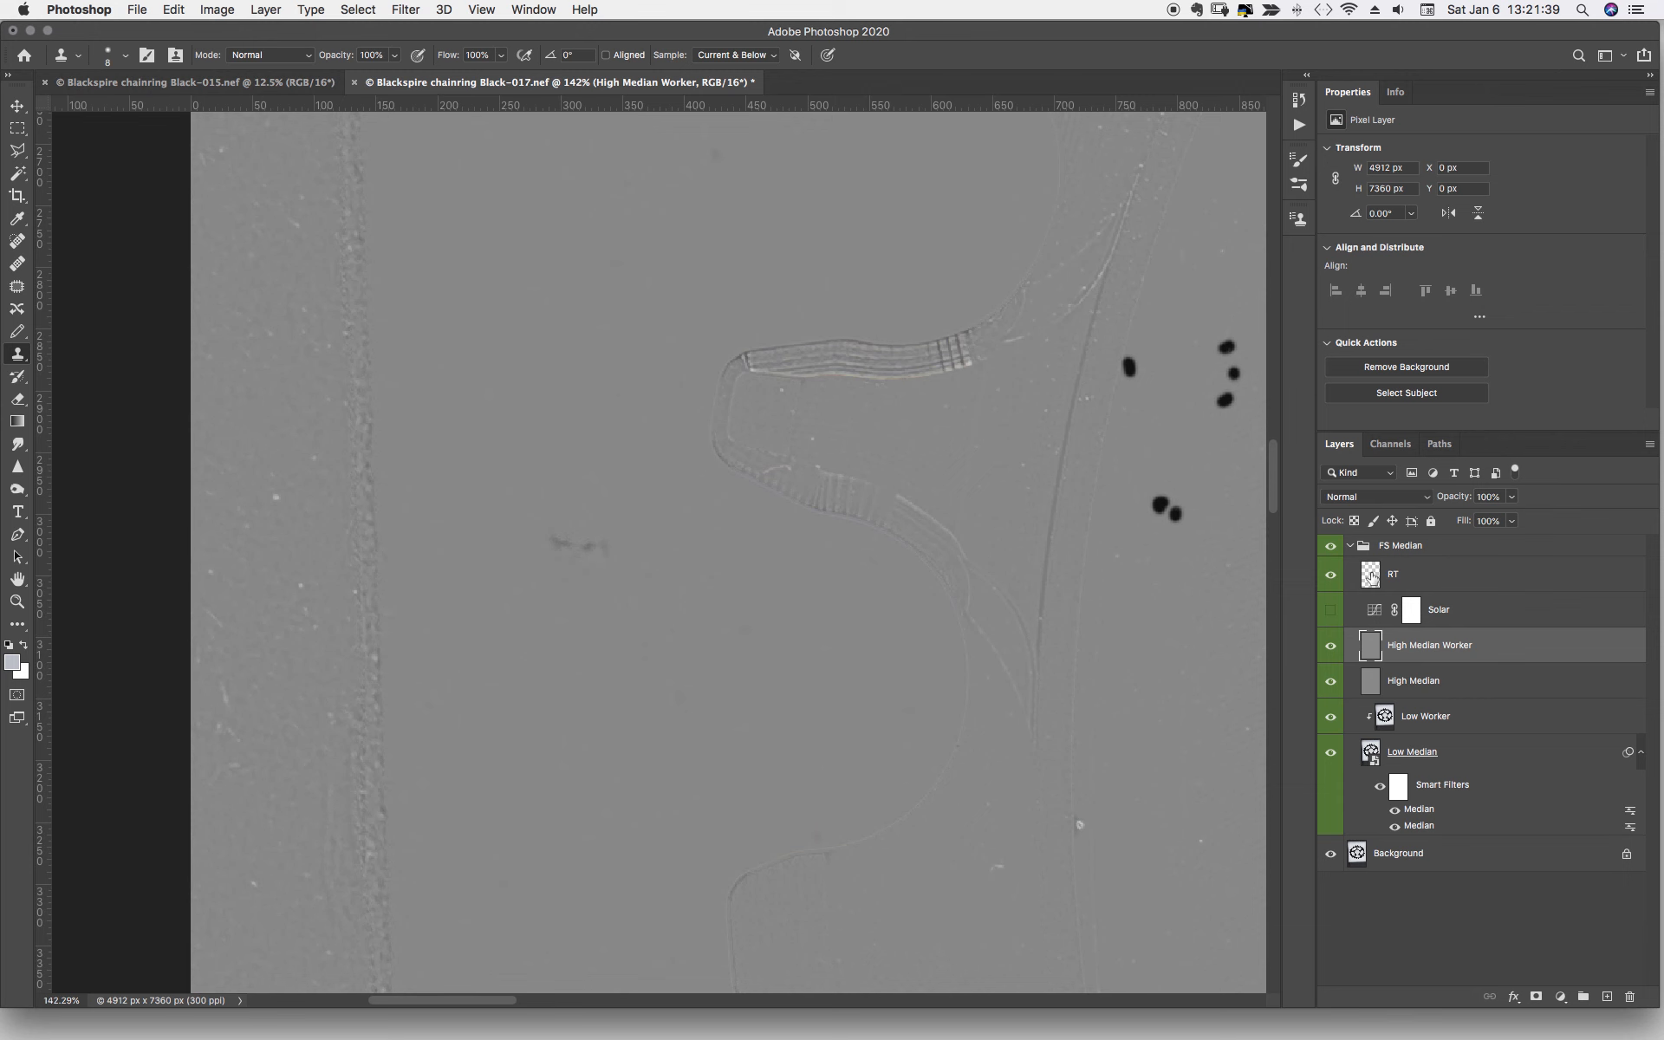
click(1331, 611)
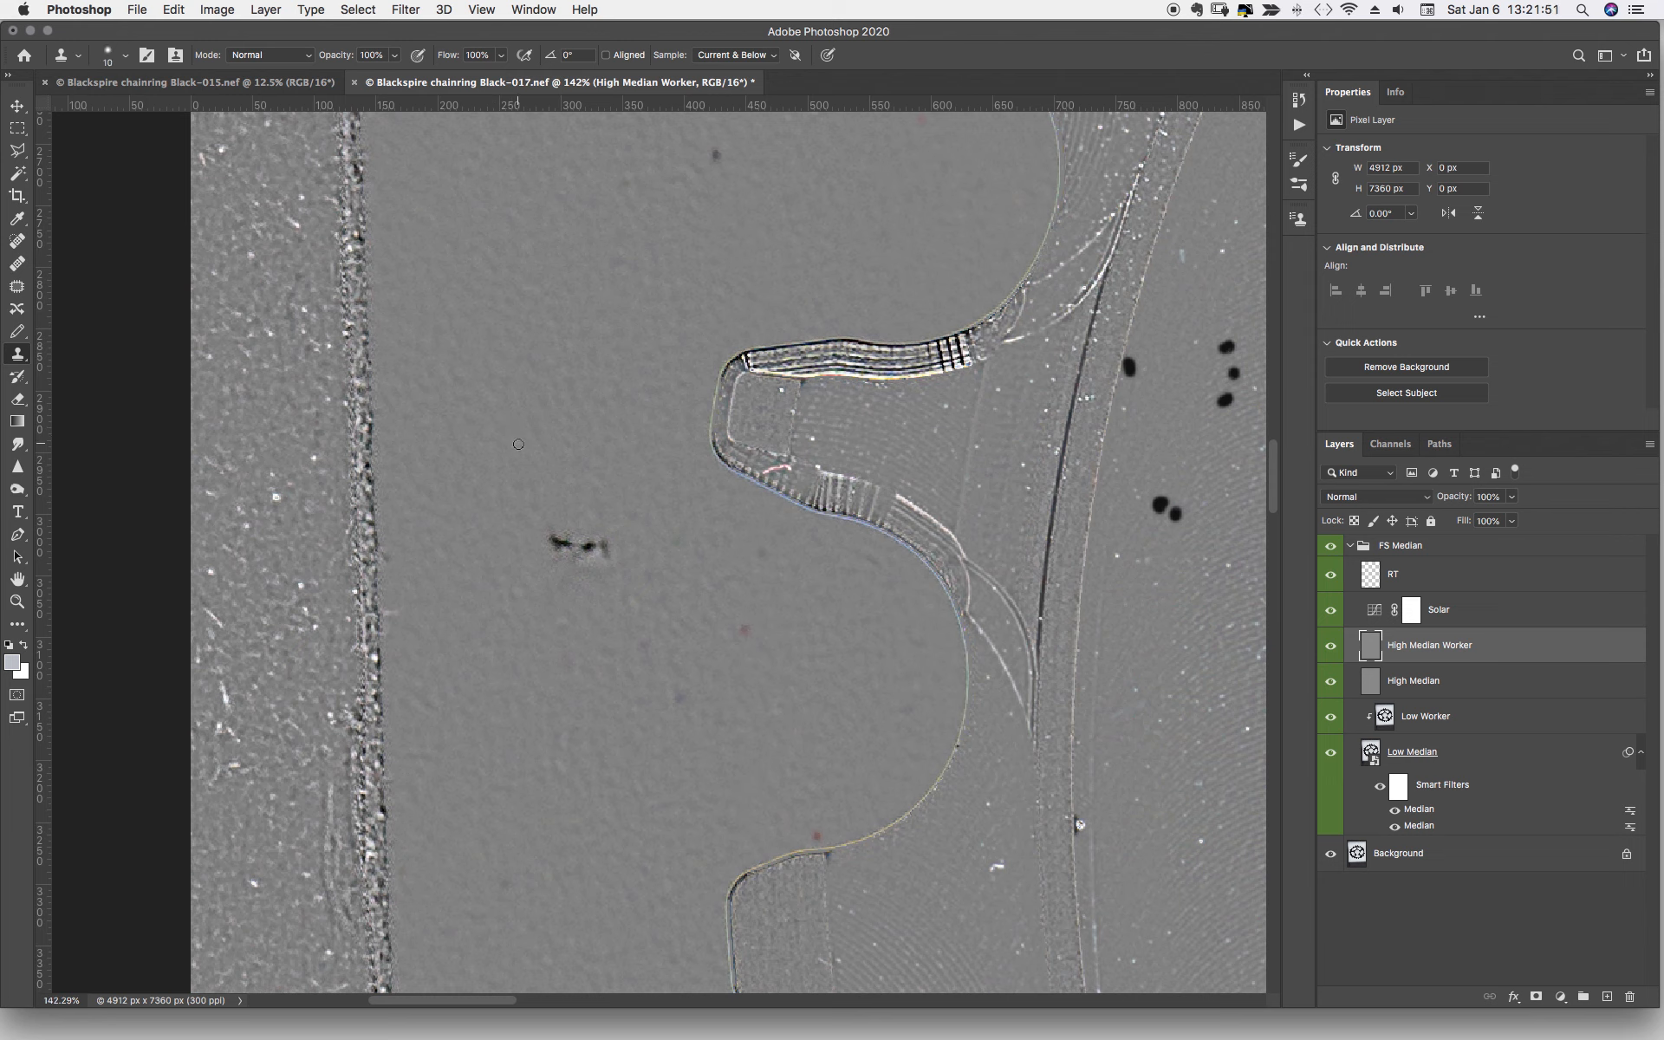
- Clone out the smudge's remaining texture and the small dark specks on the background with a size 35 brush
key(bracketright)
key(bracketright)
key(bracketright)
key(bracketright)
key(bracketright)
mouse_move(556, 546)
mouse_down()
mouse_move(590, 547)
mouse_move(575, 564)
mouse_up()
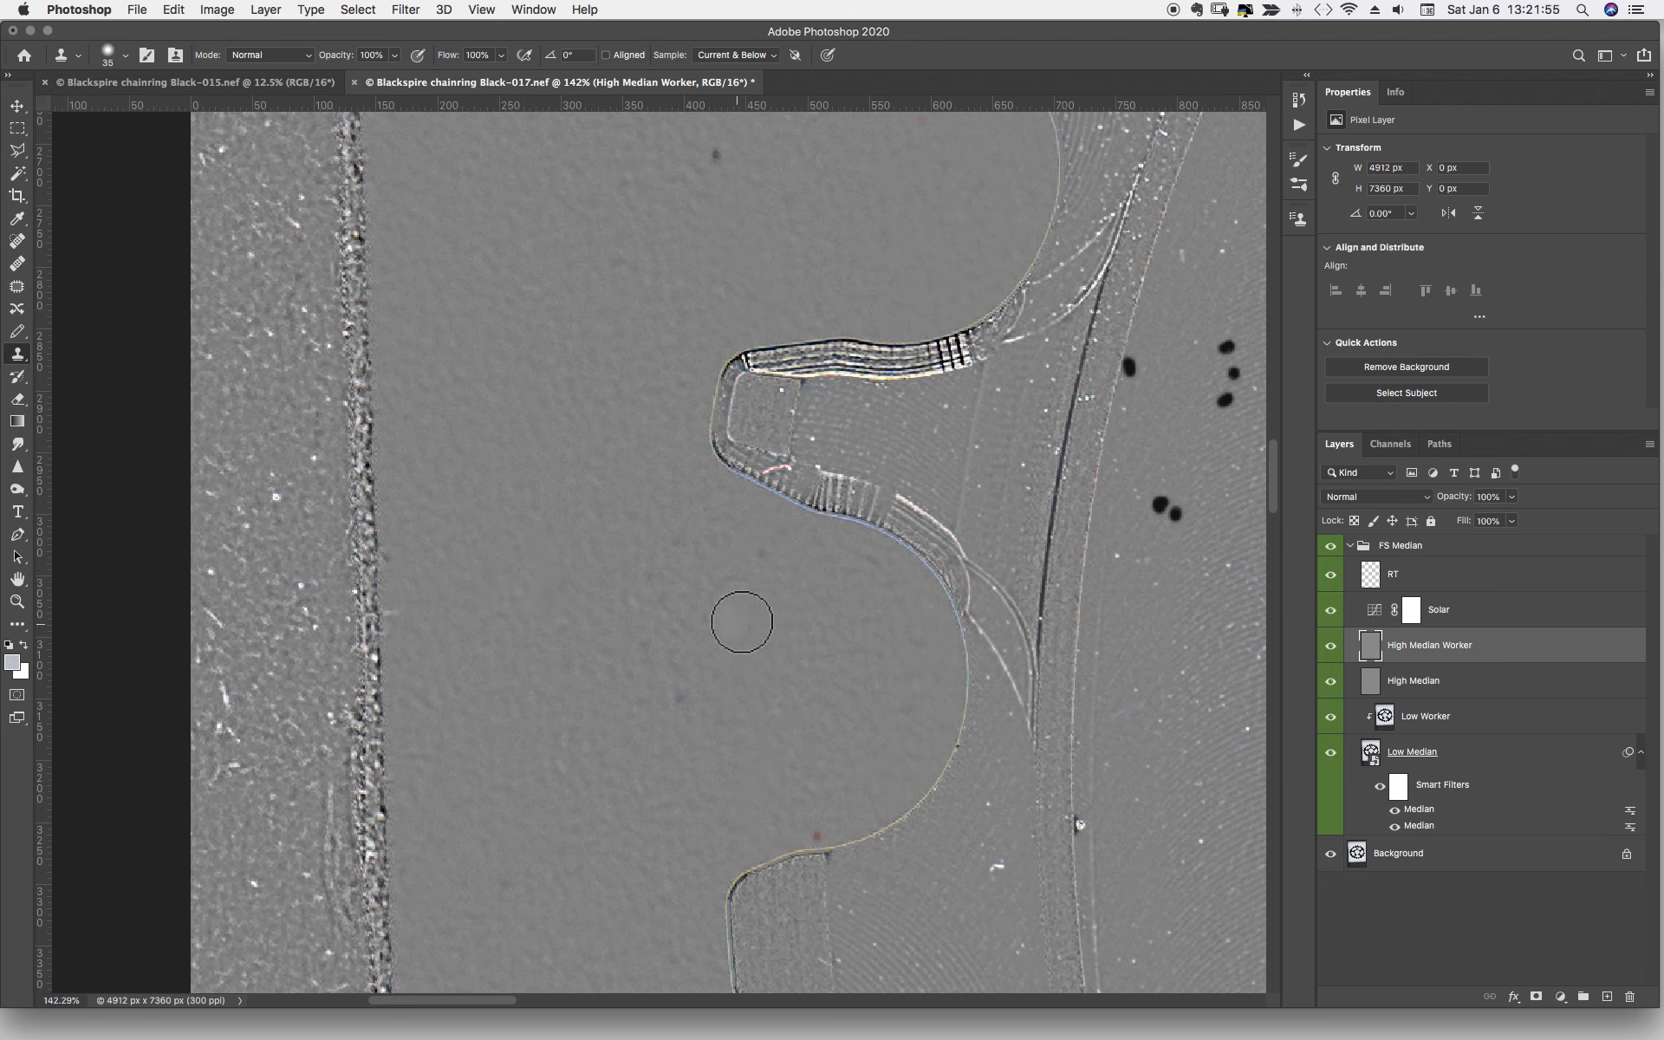
click(714, 156)
- Clip High Median Worker to the High Median layer again and hide the Solar layer
alt+click(1374, 666)
click(1330, 611)
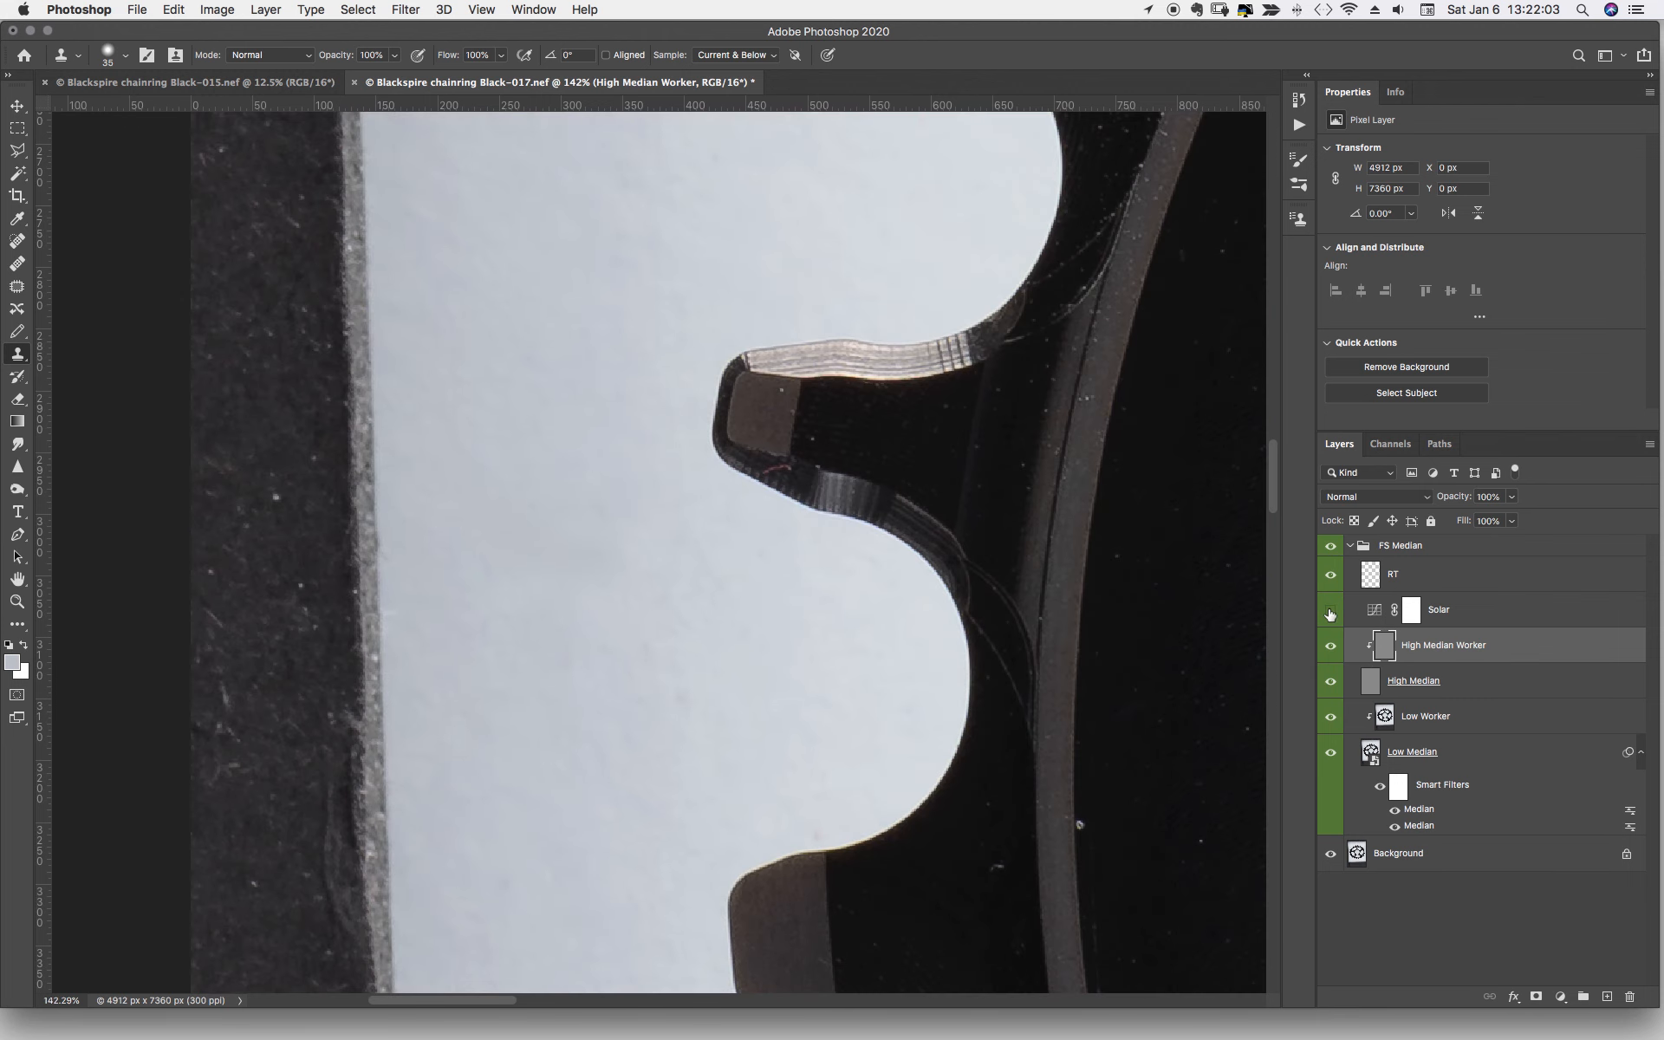
click(670, 571)
- Spot-heal the specks beside the brown-tipped tooth, on the curved ridge and at the cutout's edge, working on the RT layer
scroll(1099, 517, down, 10)
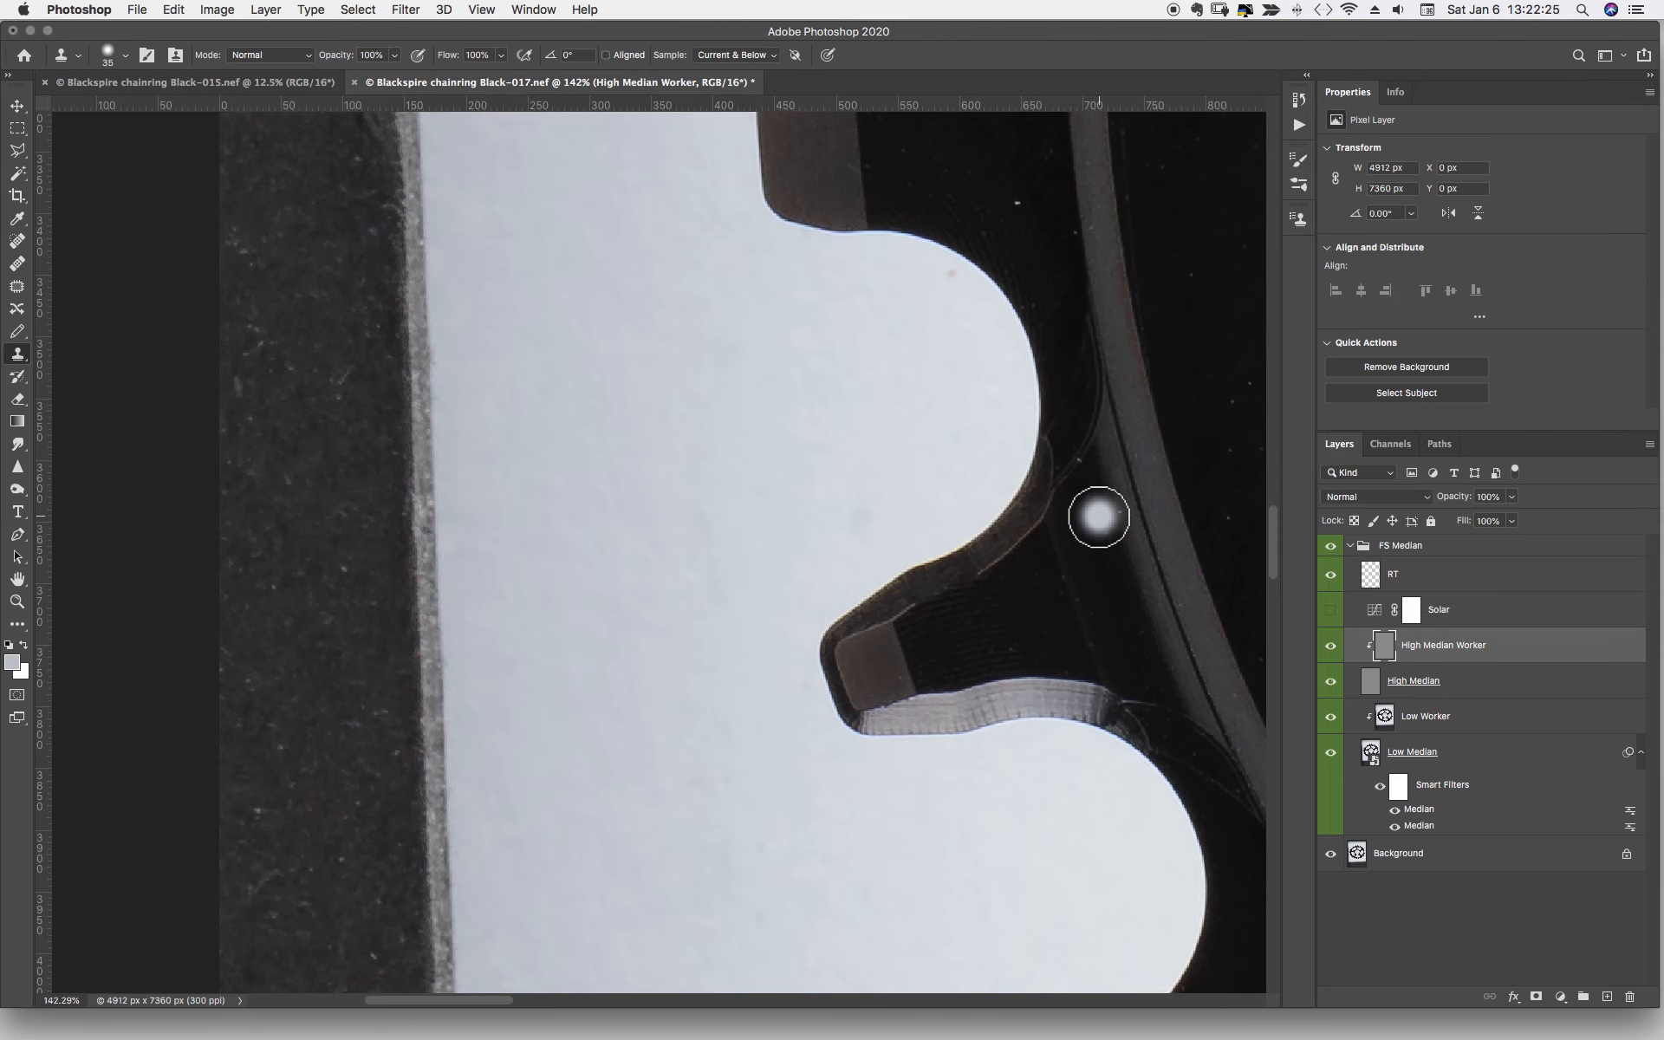
scroll(1099, 518, right, 2)
scroll(1099, 518, up, 4)
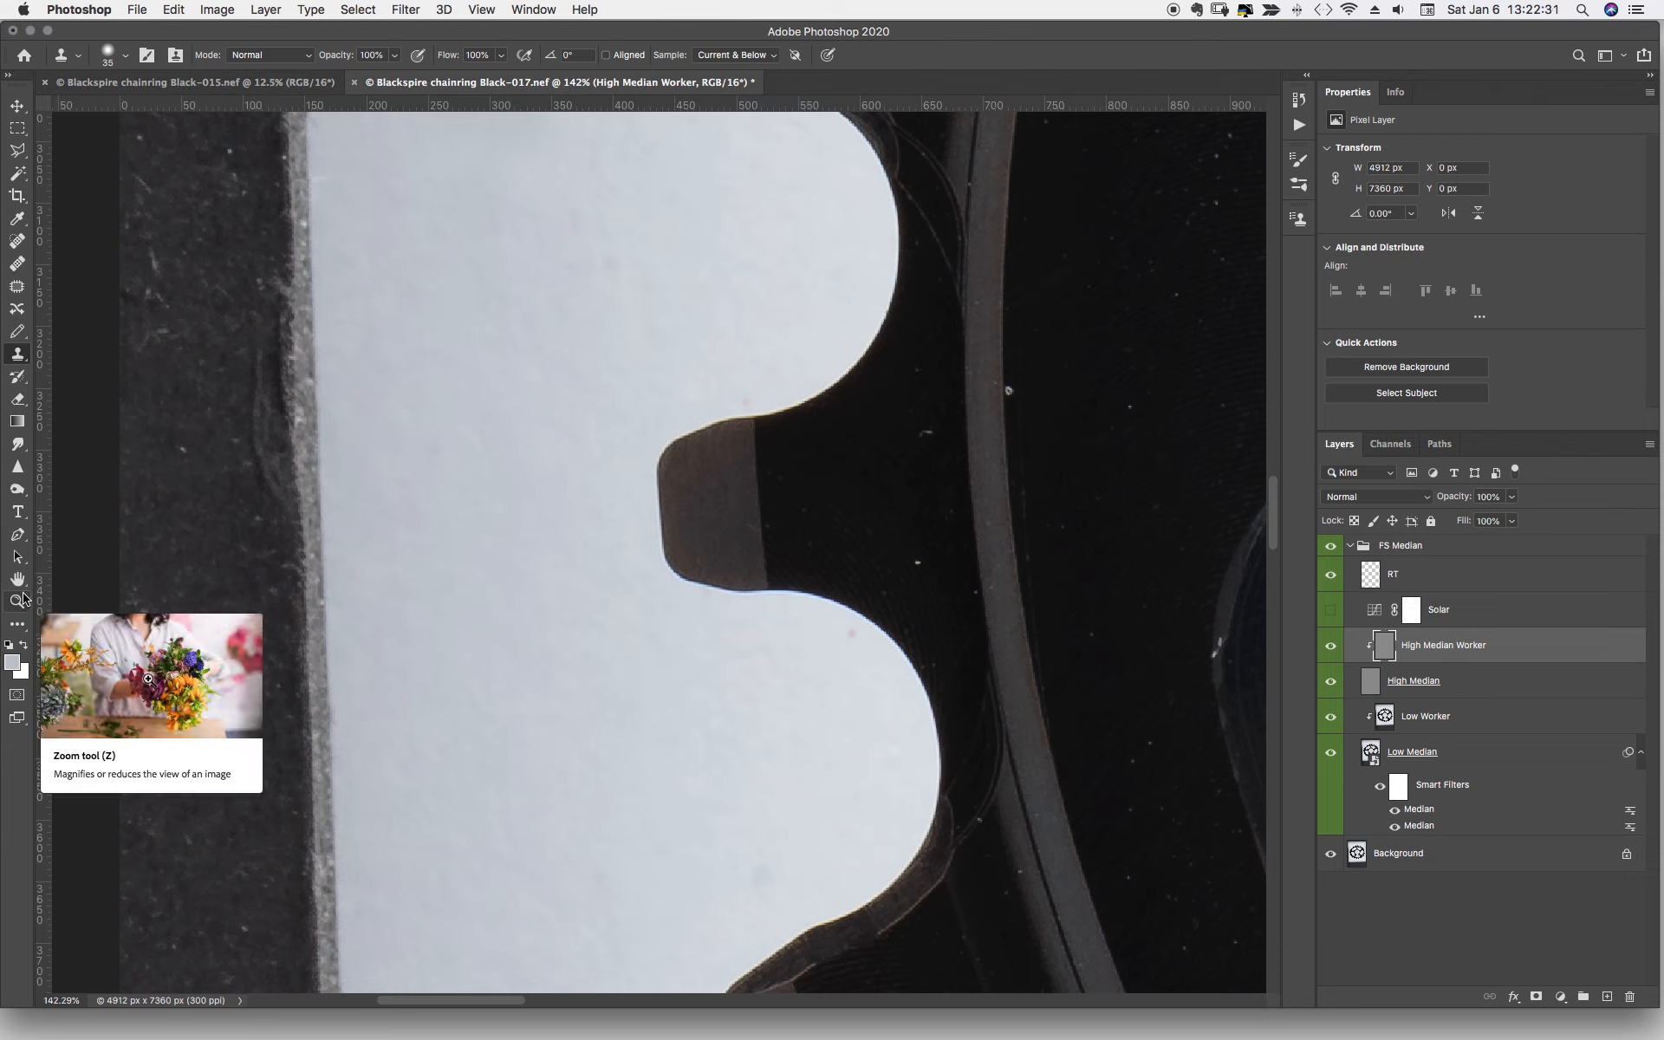
key(b)
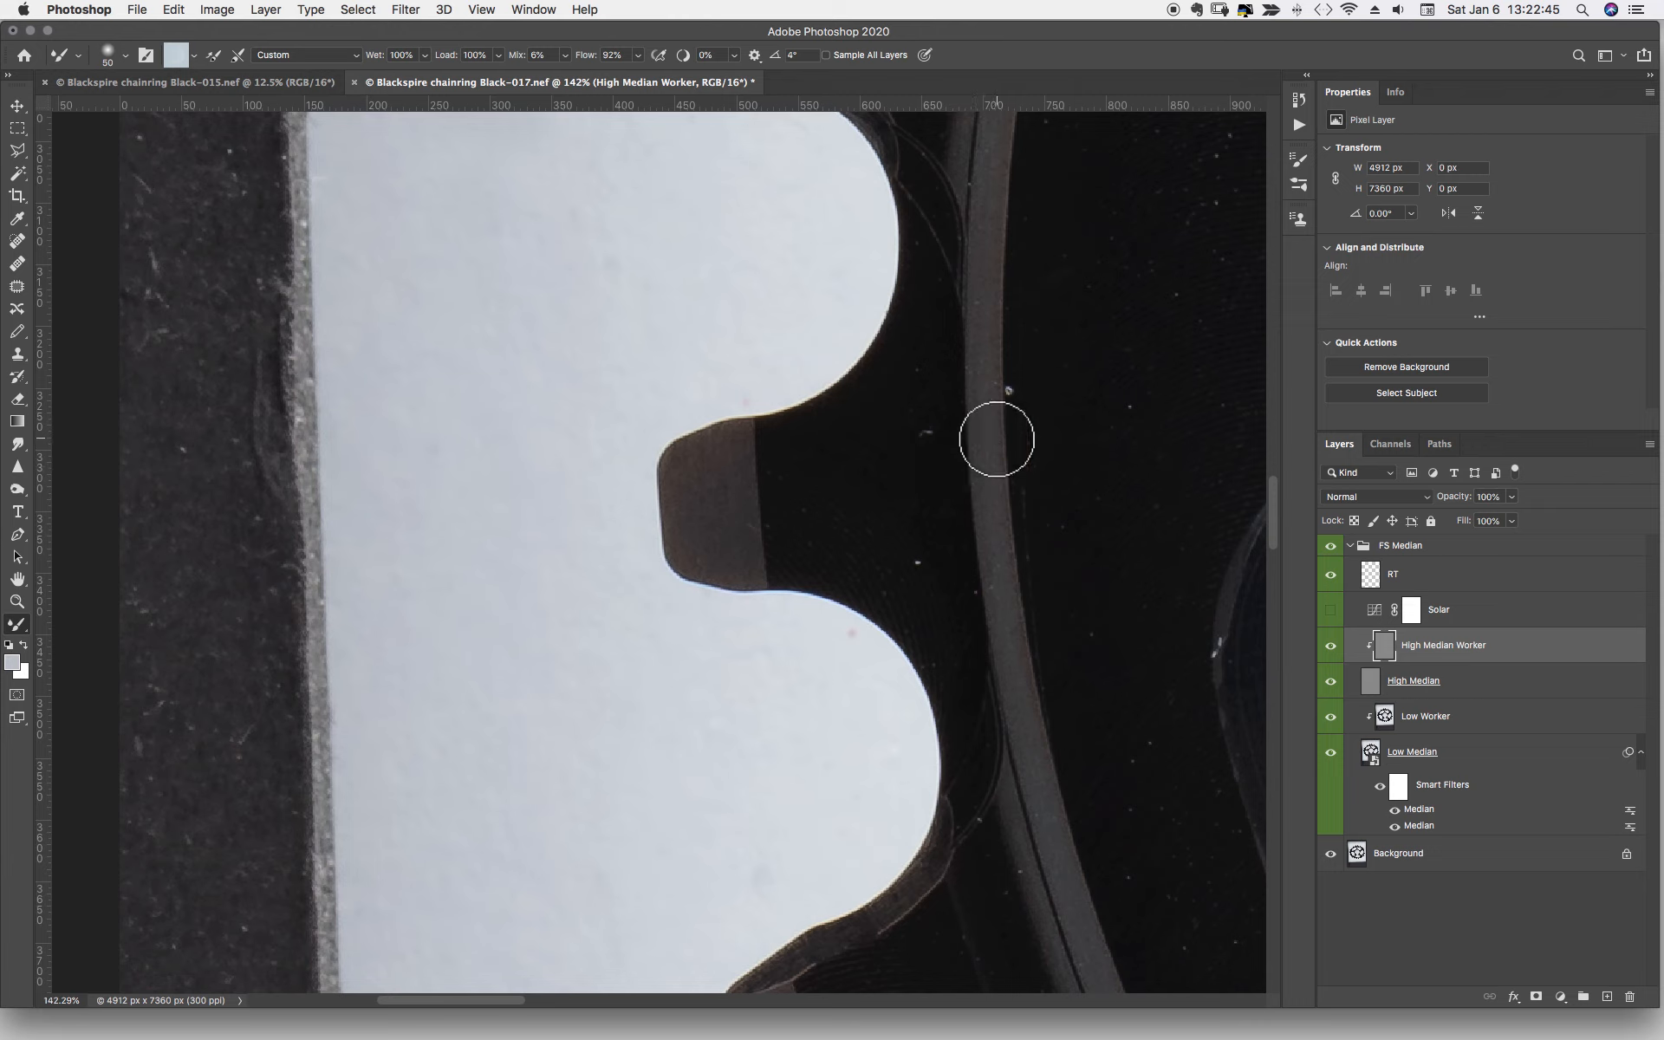
click(1408, 578)
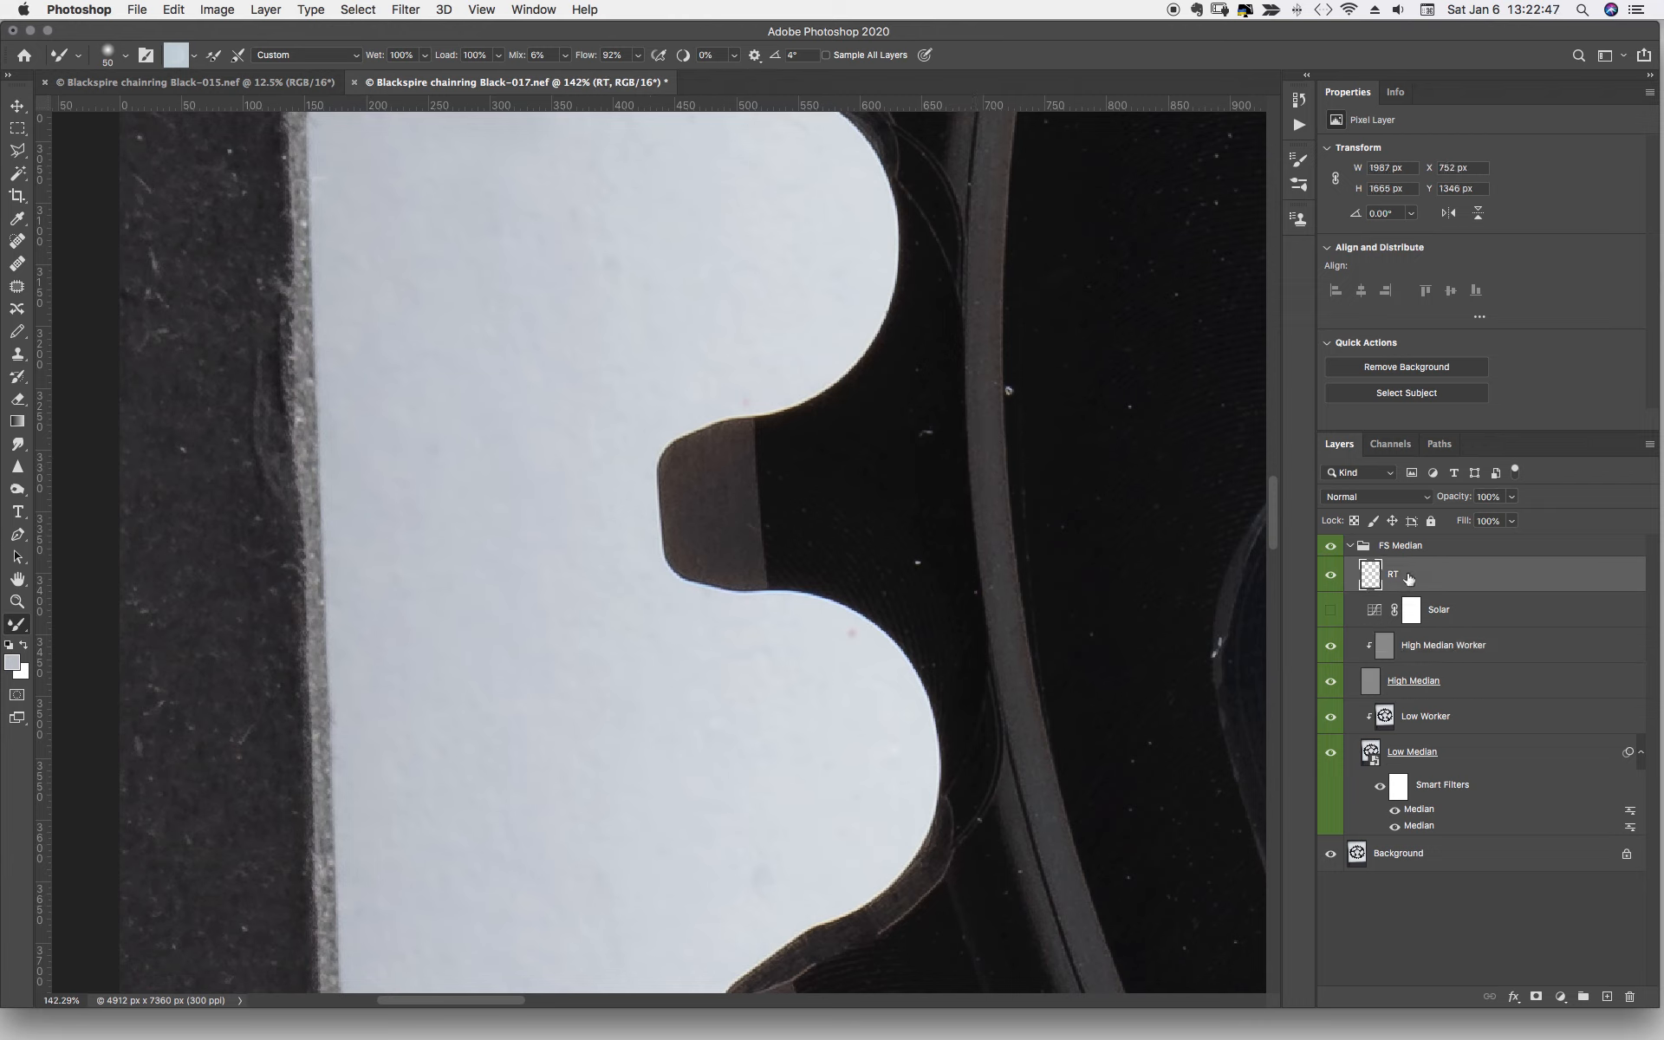
key(j)
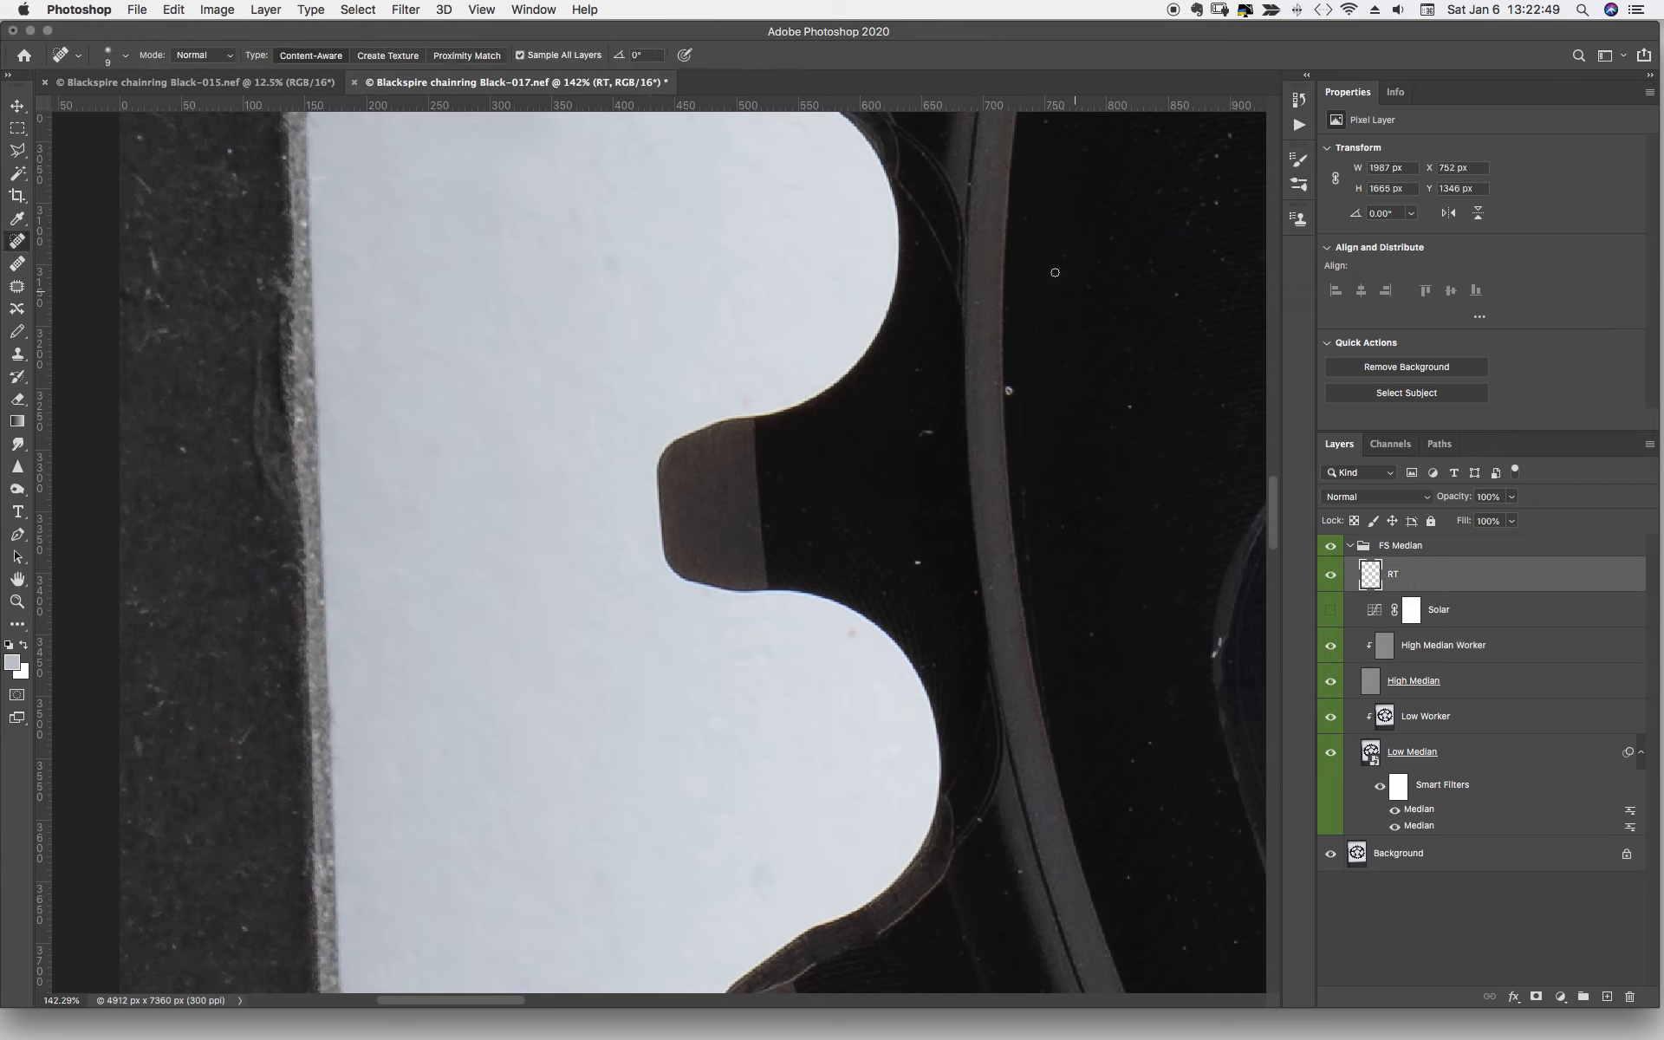
click(924, 430)
click(916, 561)
click(1218, 646)
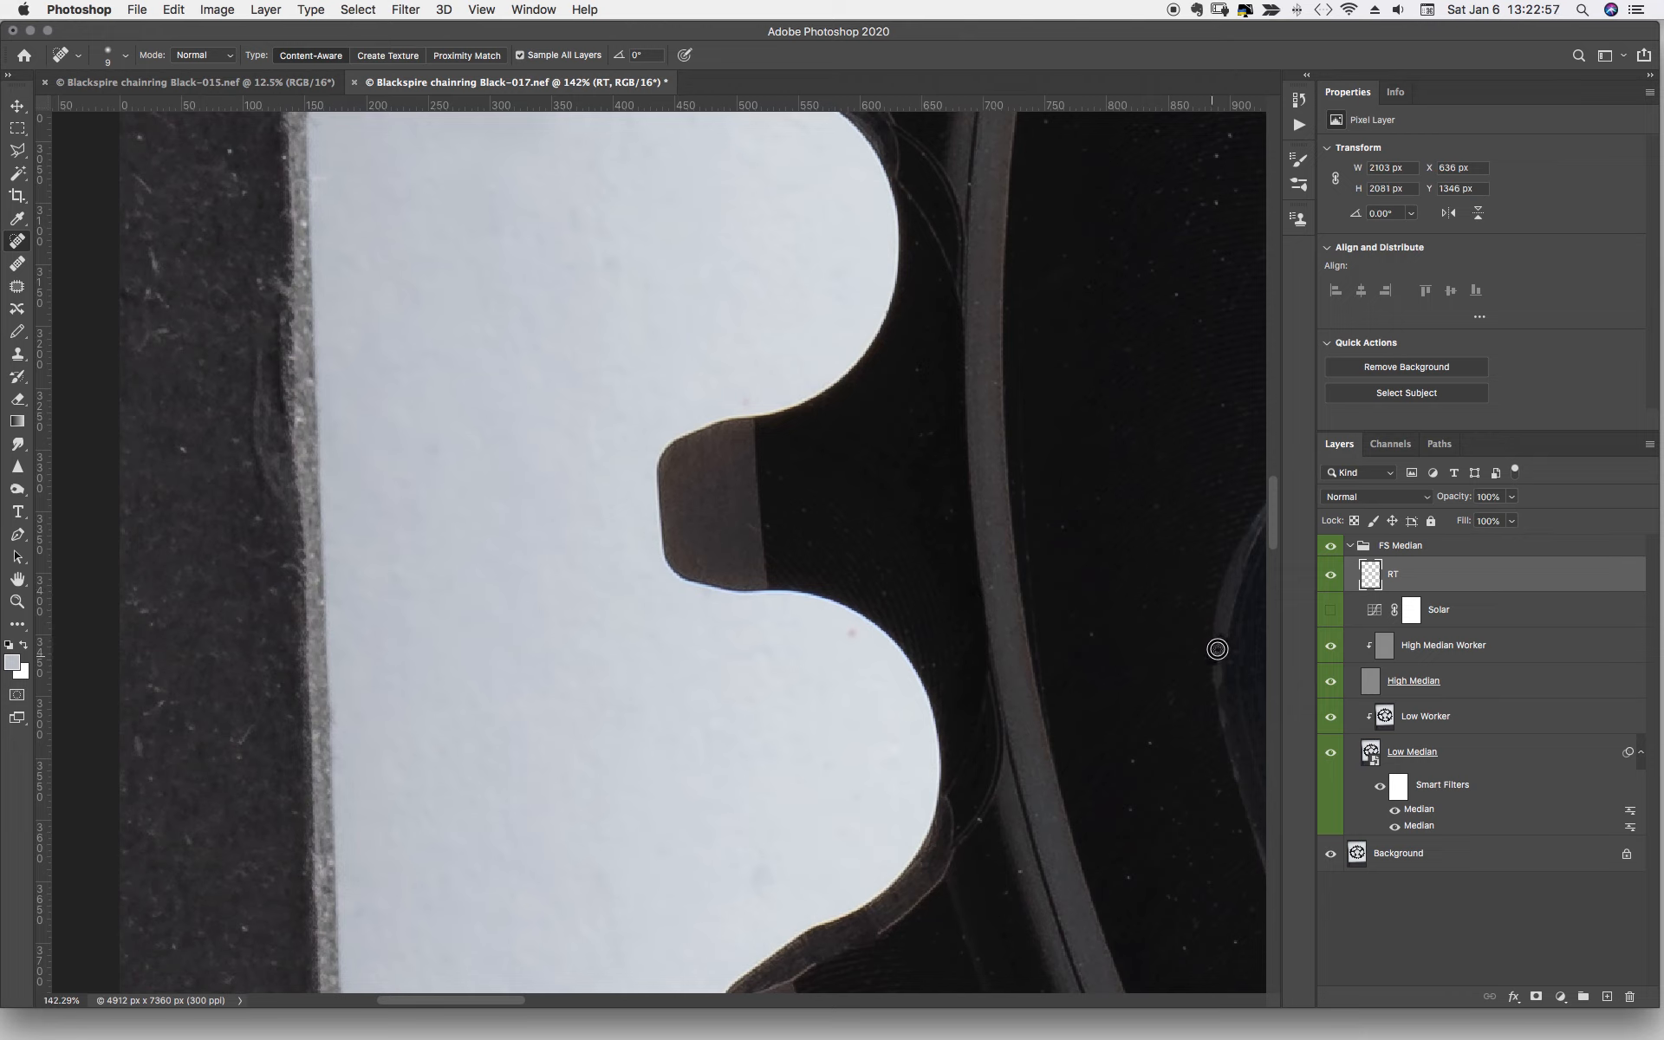